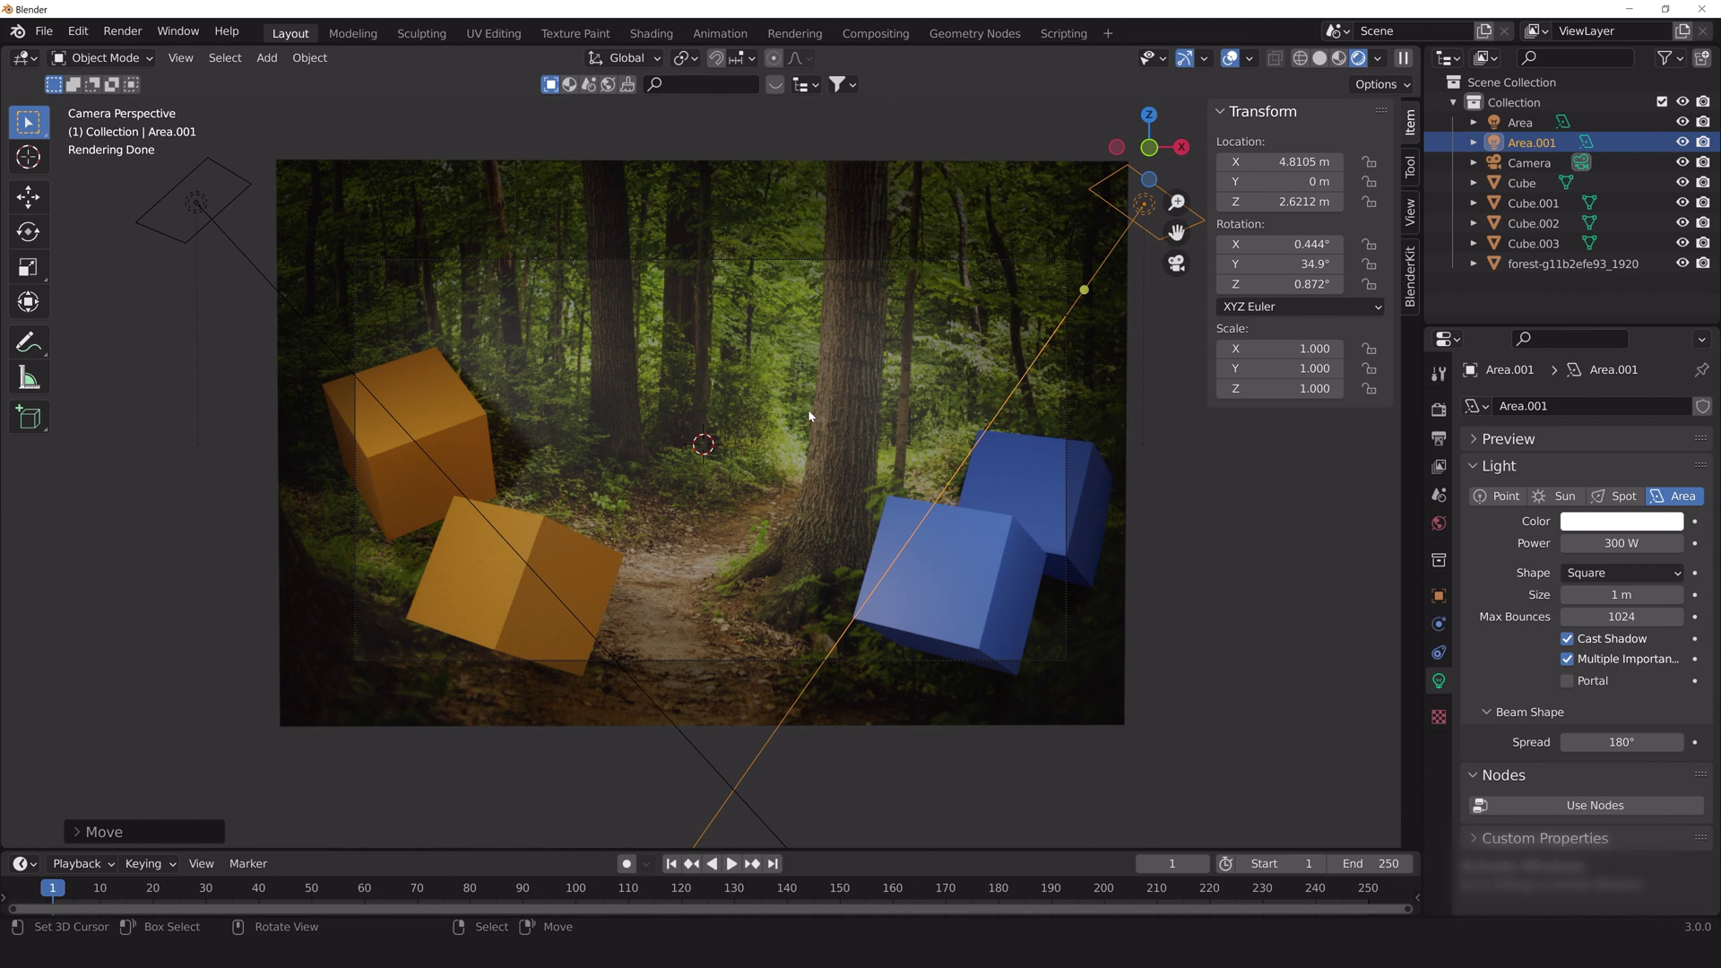
Step: Add a Monkey mesh to the scene and move it to about X 1.33 m and Z -0.88 m
{"action": "key", "text": "shift+a"}
{"action": "mouse_move", "coordinate": [769, 156]}
{"action": "left_click", "coordinate": [888, 343]}
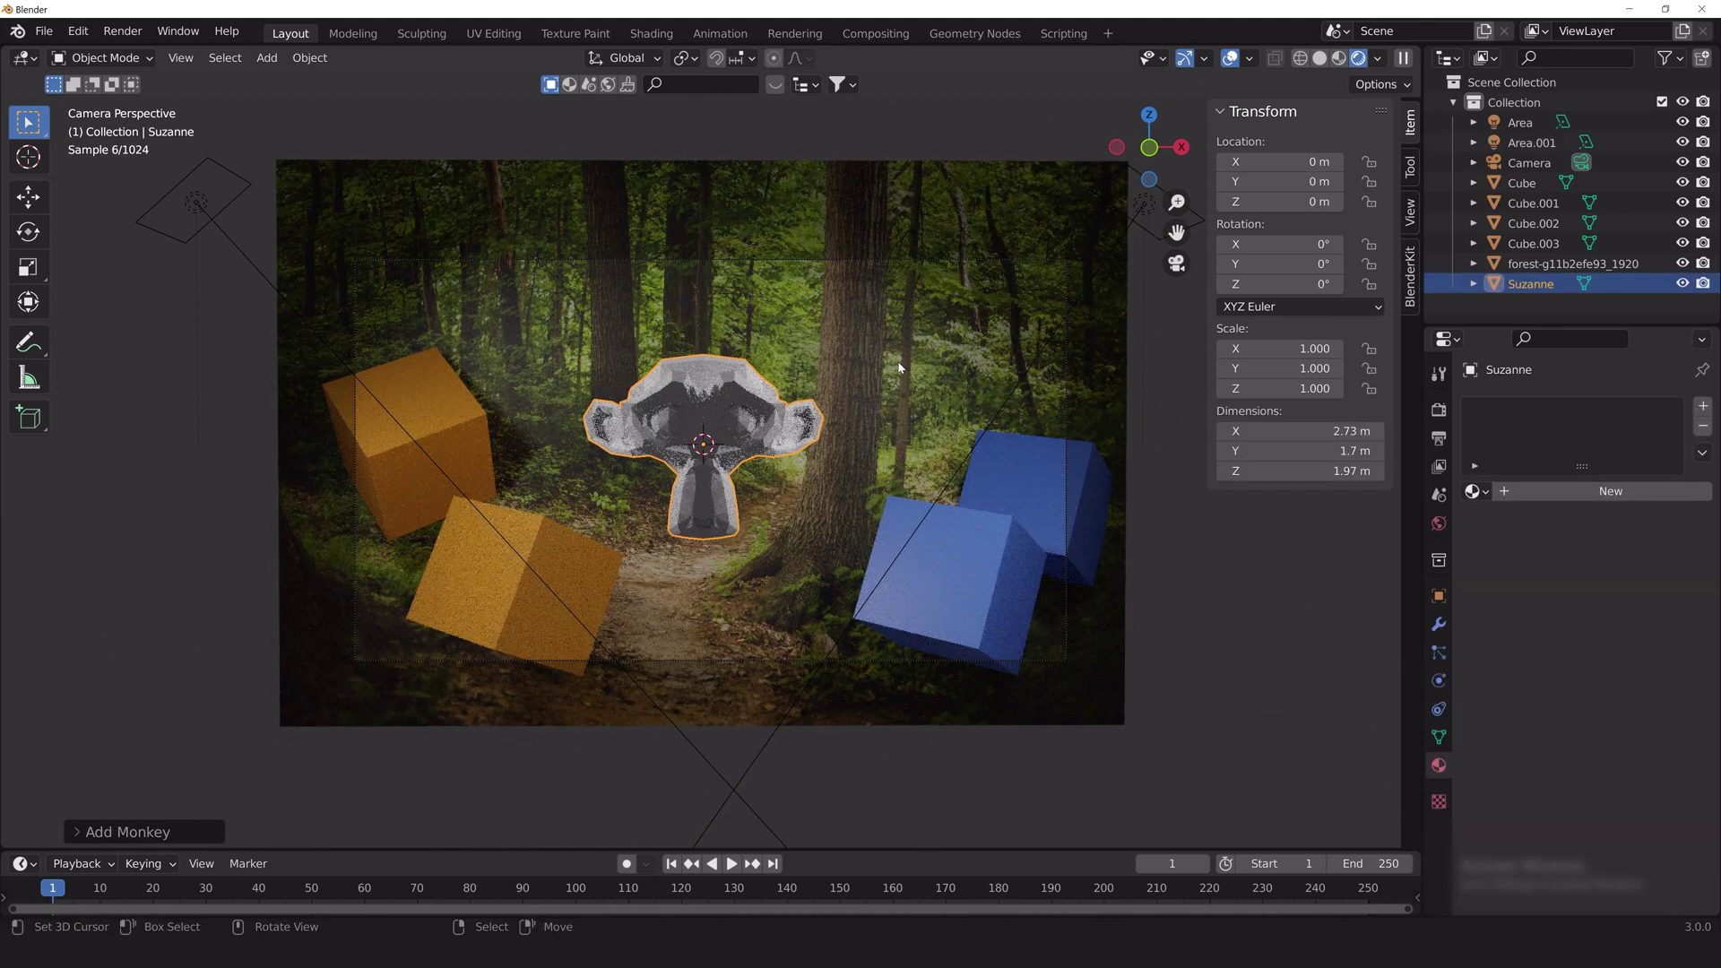
{"action": "key", "text": "g"}
{"action": "key", "text": "z"}
{"action": "left_click", "coordinate": [847, 439]}
{"action": "key", "text": "g"}
{"action": "key", "text": "x"}
{"action": "left_click", "coordinate": [968, 434]}
Step: Rotate the monkey to about X -18°, Y -5.2°, Z -29.8° and give it a new material named invisibility
{"action": "key", "text": "r"}
{"action": "key", "text": "r"}
{"action": "left_click", "coordinate": [923, 411]}
{"action": "left_click", "coordinate": [1611, 491]}
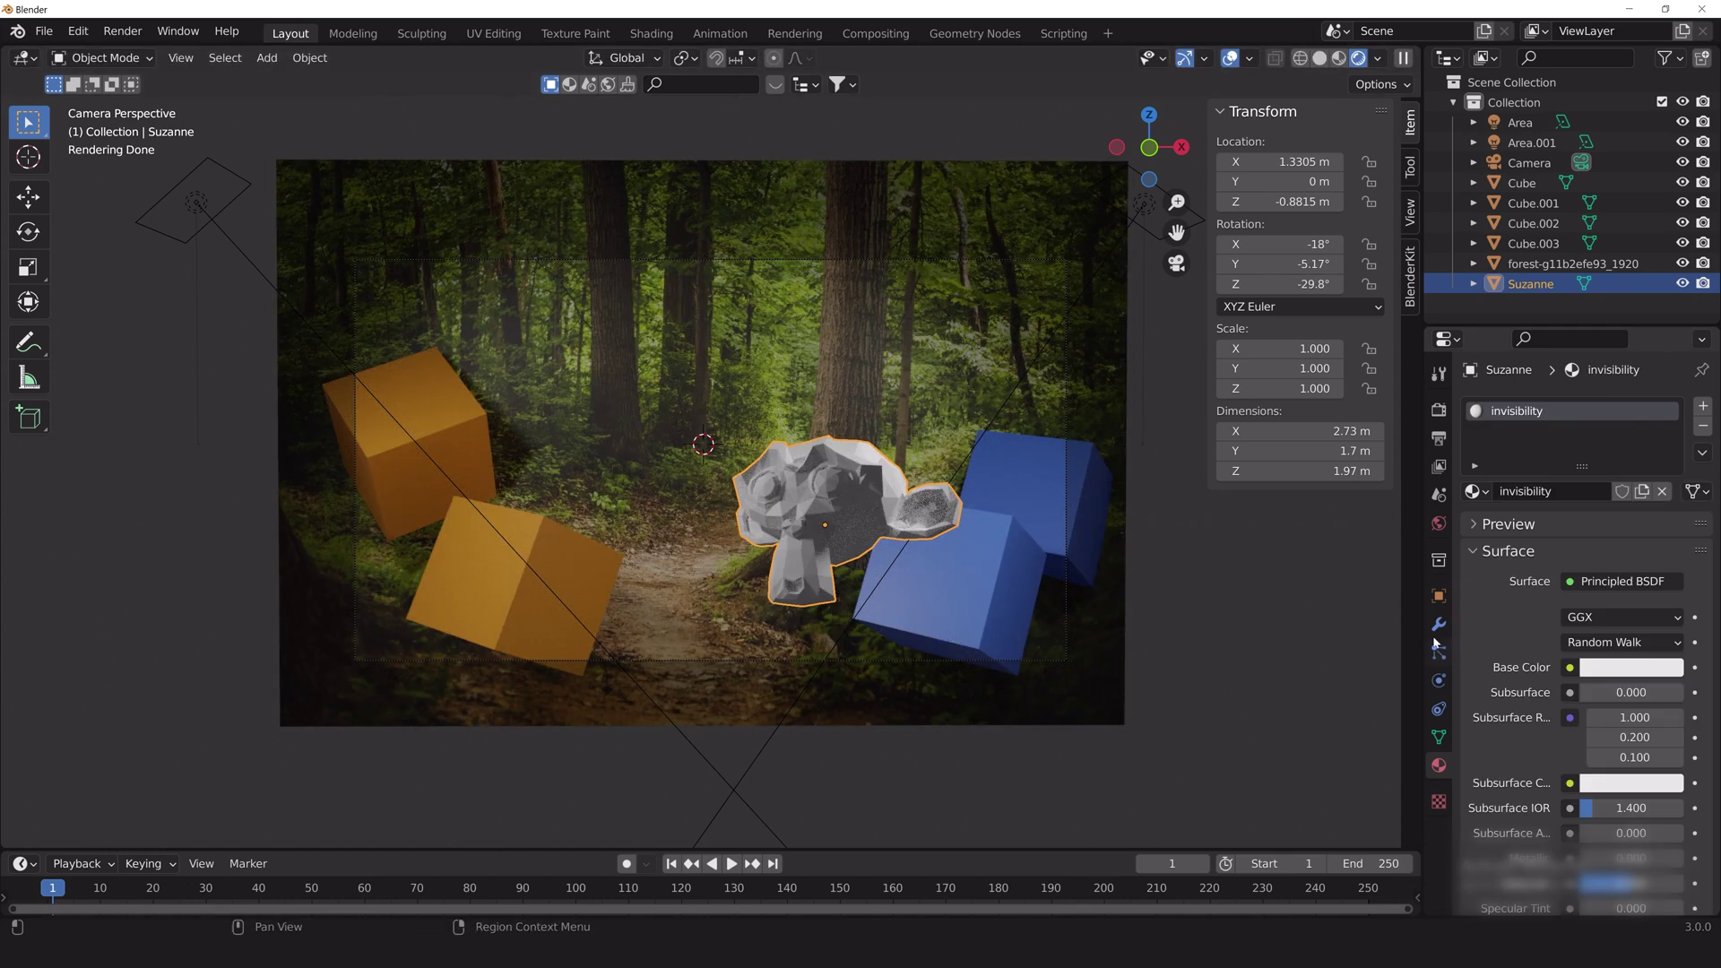
Step: Apply a Catmull-Clark Subdivision Surface modifier with viewport level 2 to the monkey and shade it smooth
{"action": "left_click", "coordinate": [1438, 625]}
{"action": "left_click", "coordinate": [1504, 404]}
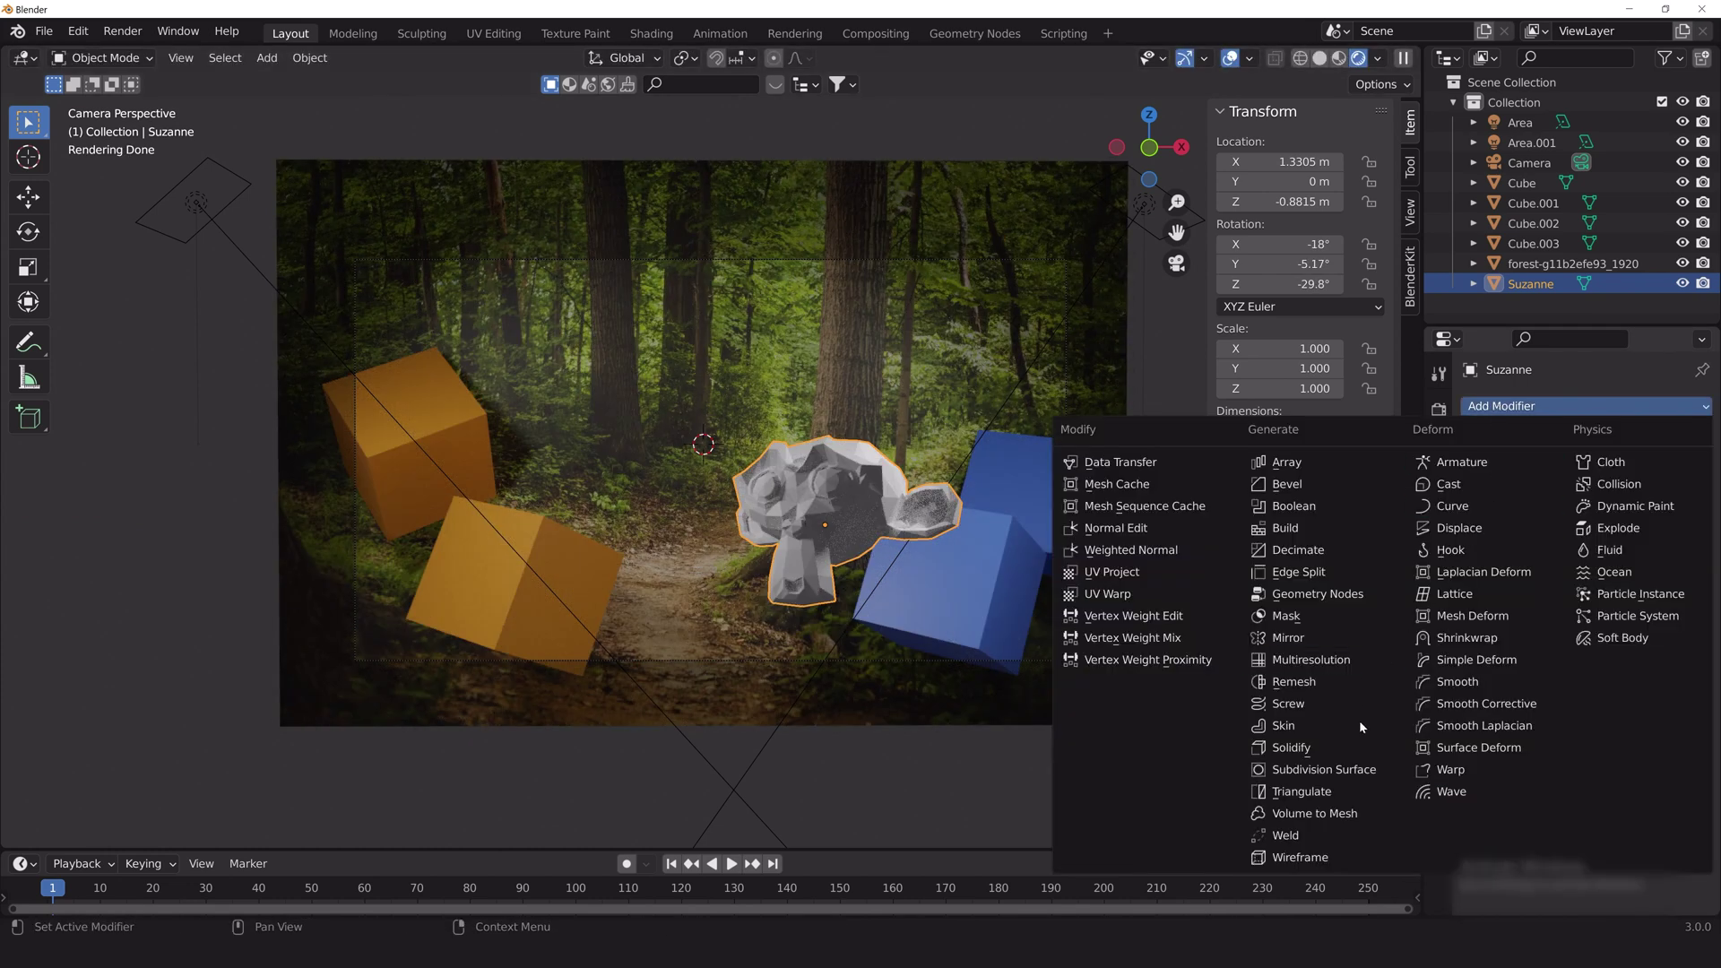
{"action": "left_click", "coordinate": [1326, 760]}
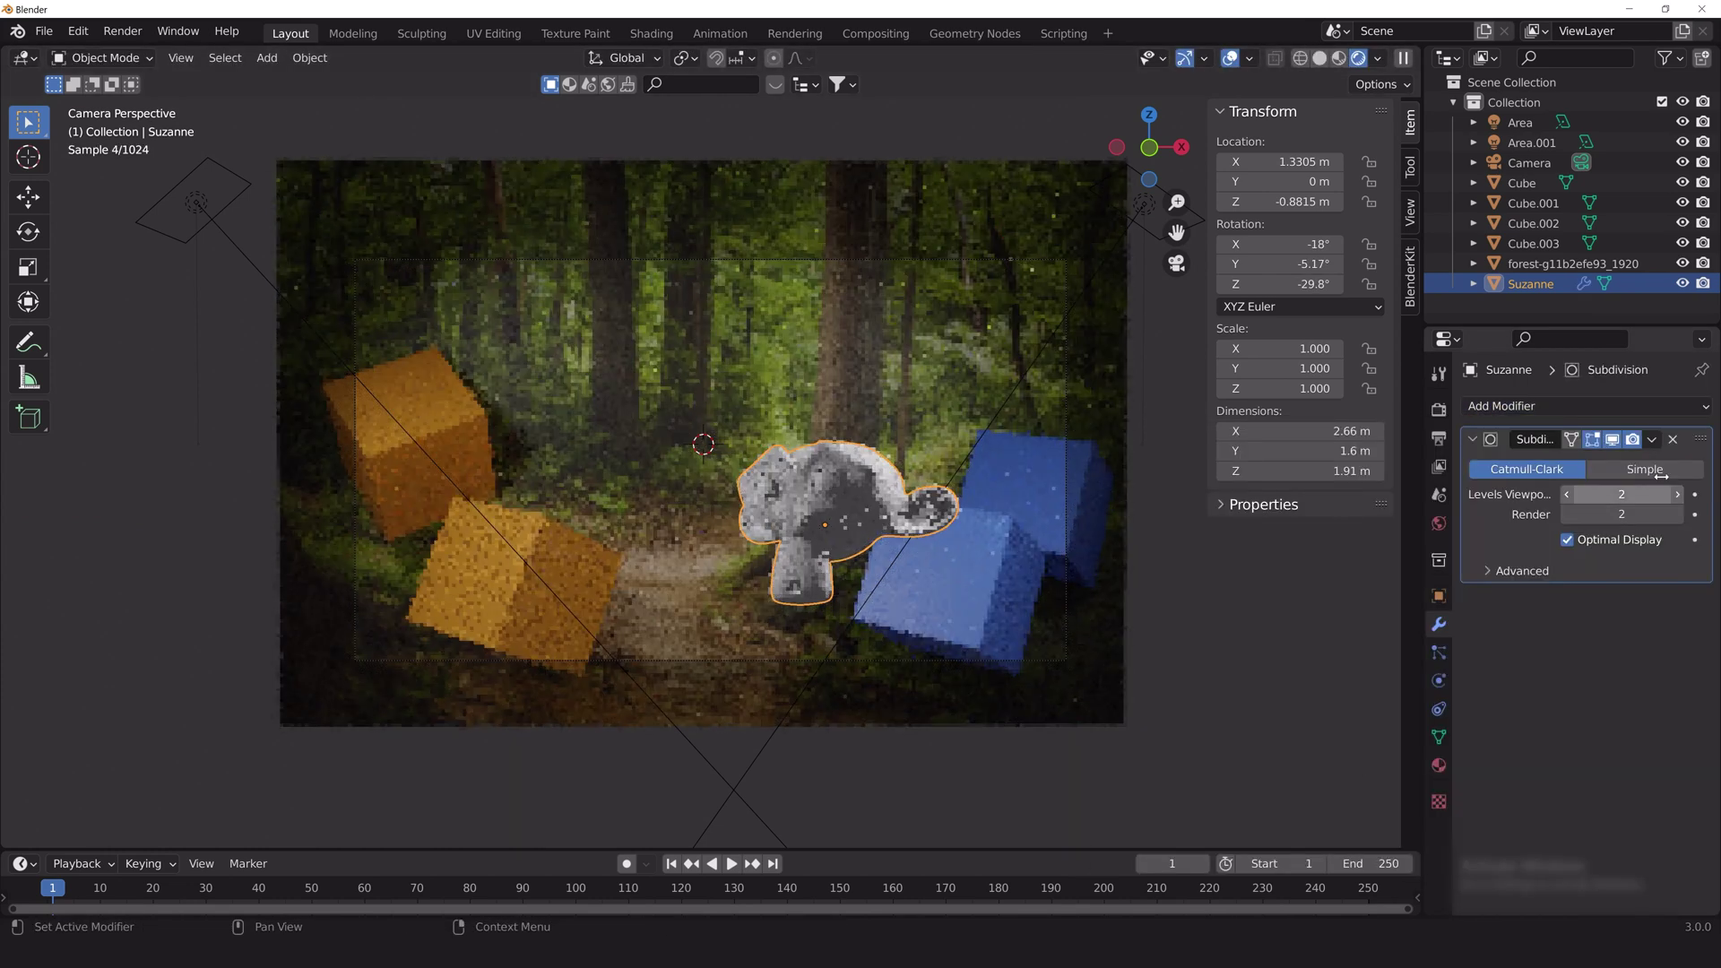
{"action": "left_click", "coordinate": [1649, 440]}
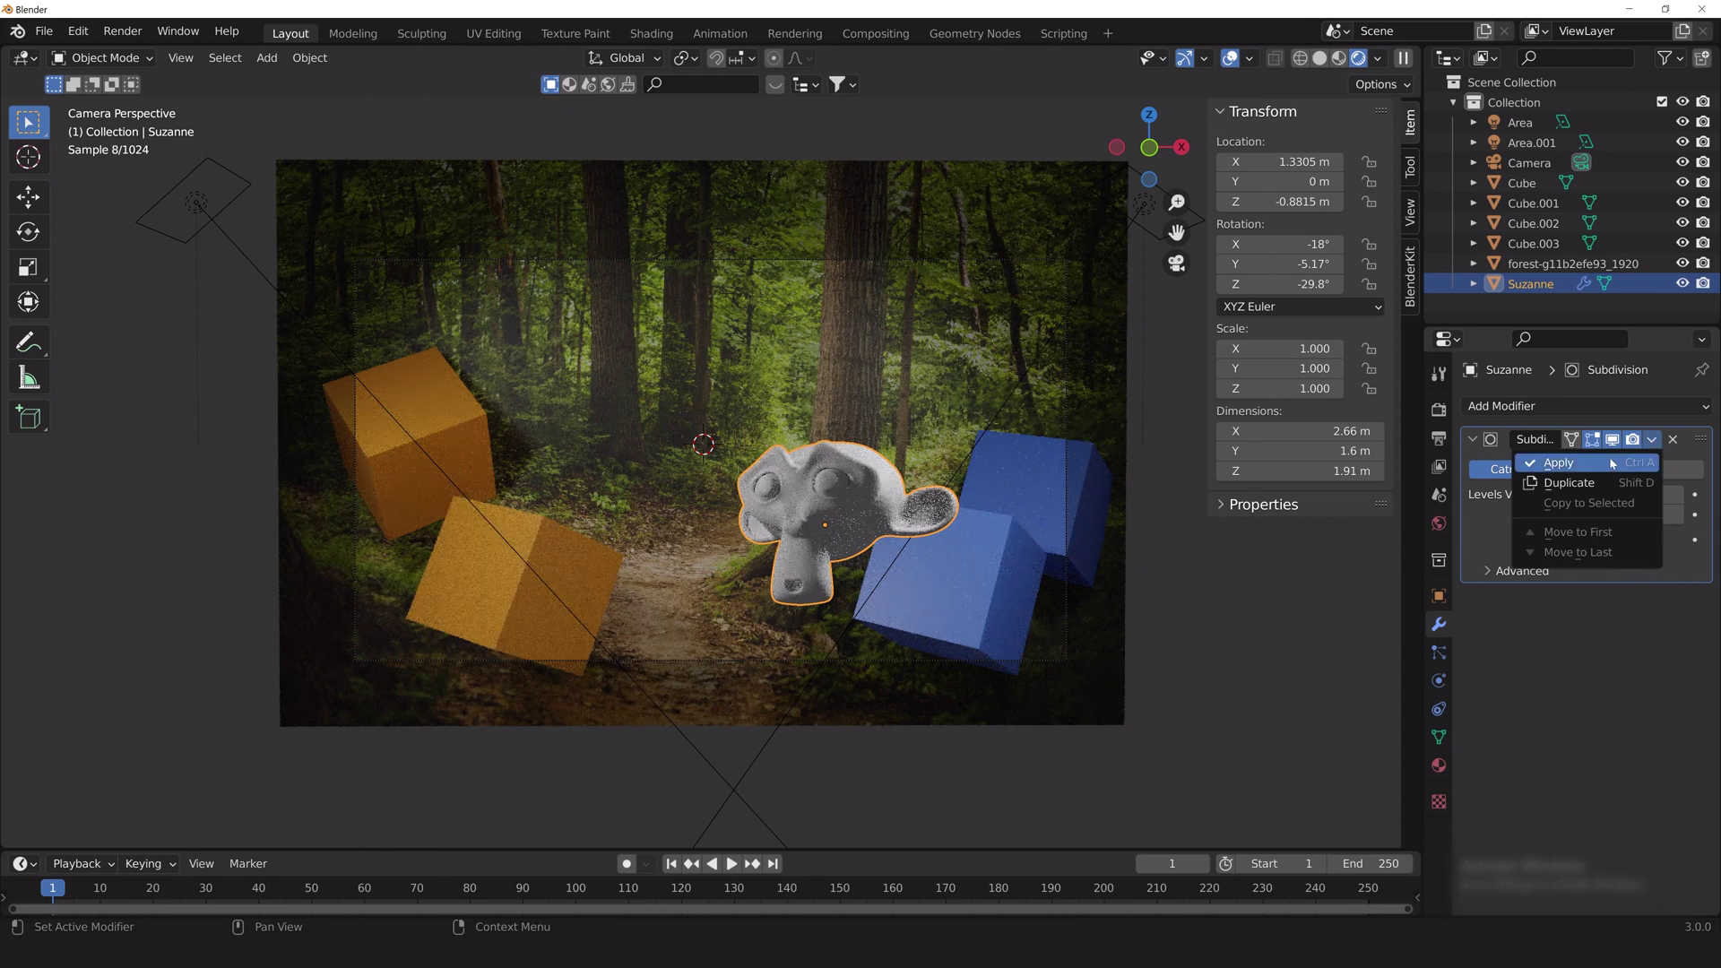
{"action": "left_click", "coordinate": [1611, 463]}
{"action": "left_click", "coordinate": [309, 58]}
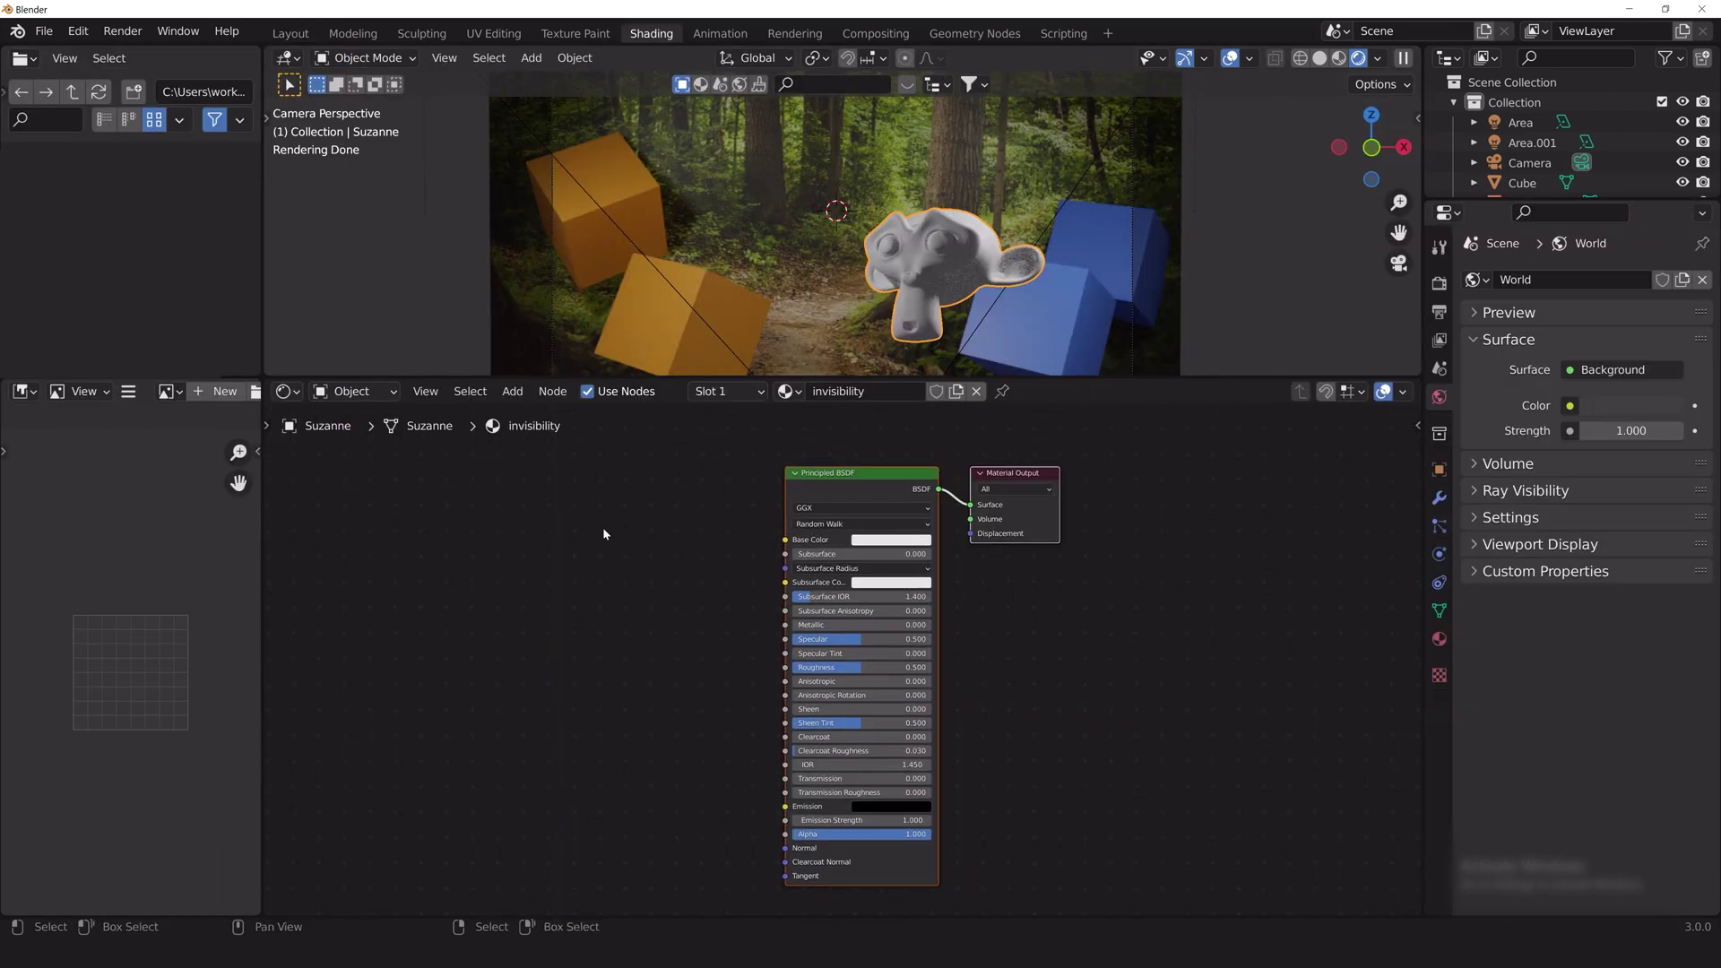
Step: Replace the Principled BSDF in the invisibility material with a Transparent BSDF connected to the Material Output's Surface
{"action": "left_click", "coordinate": [806, 488]}
{"action": "key", "text": "x"}
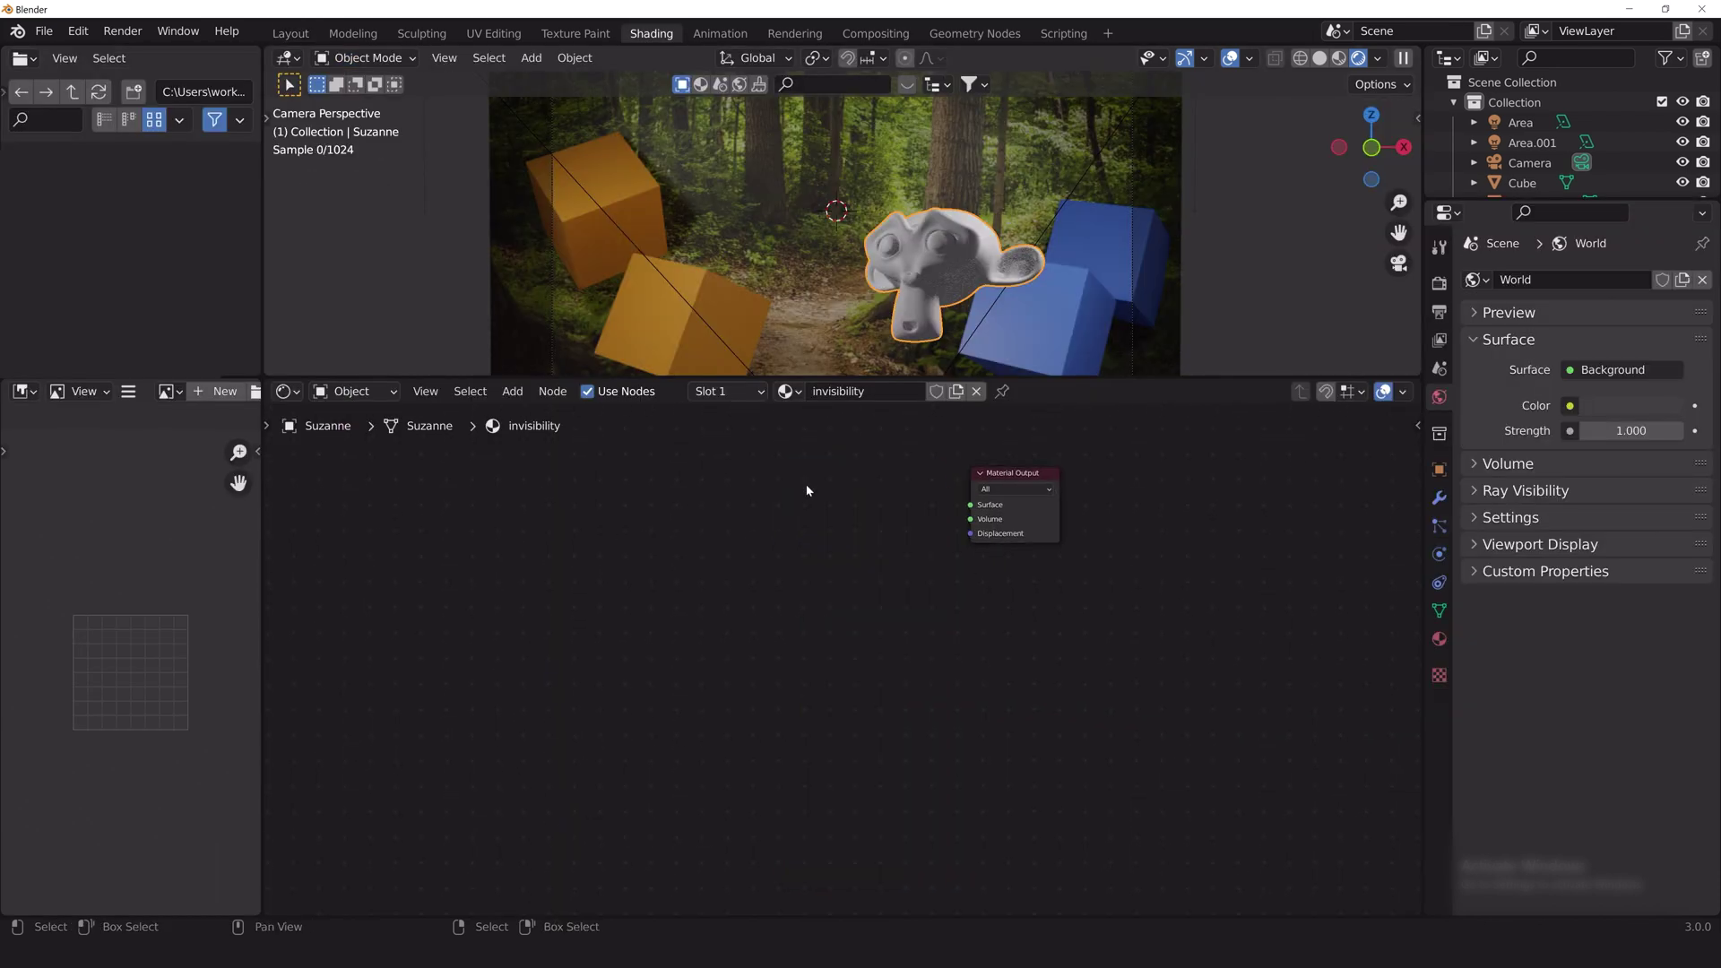
{"action": "key", "text": "shift+a"}
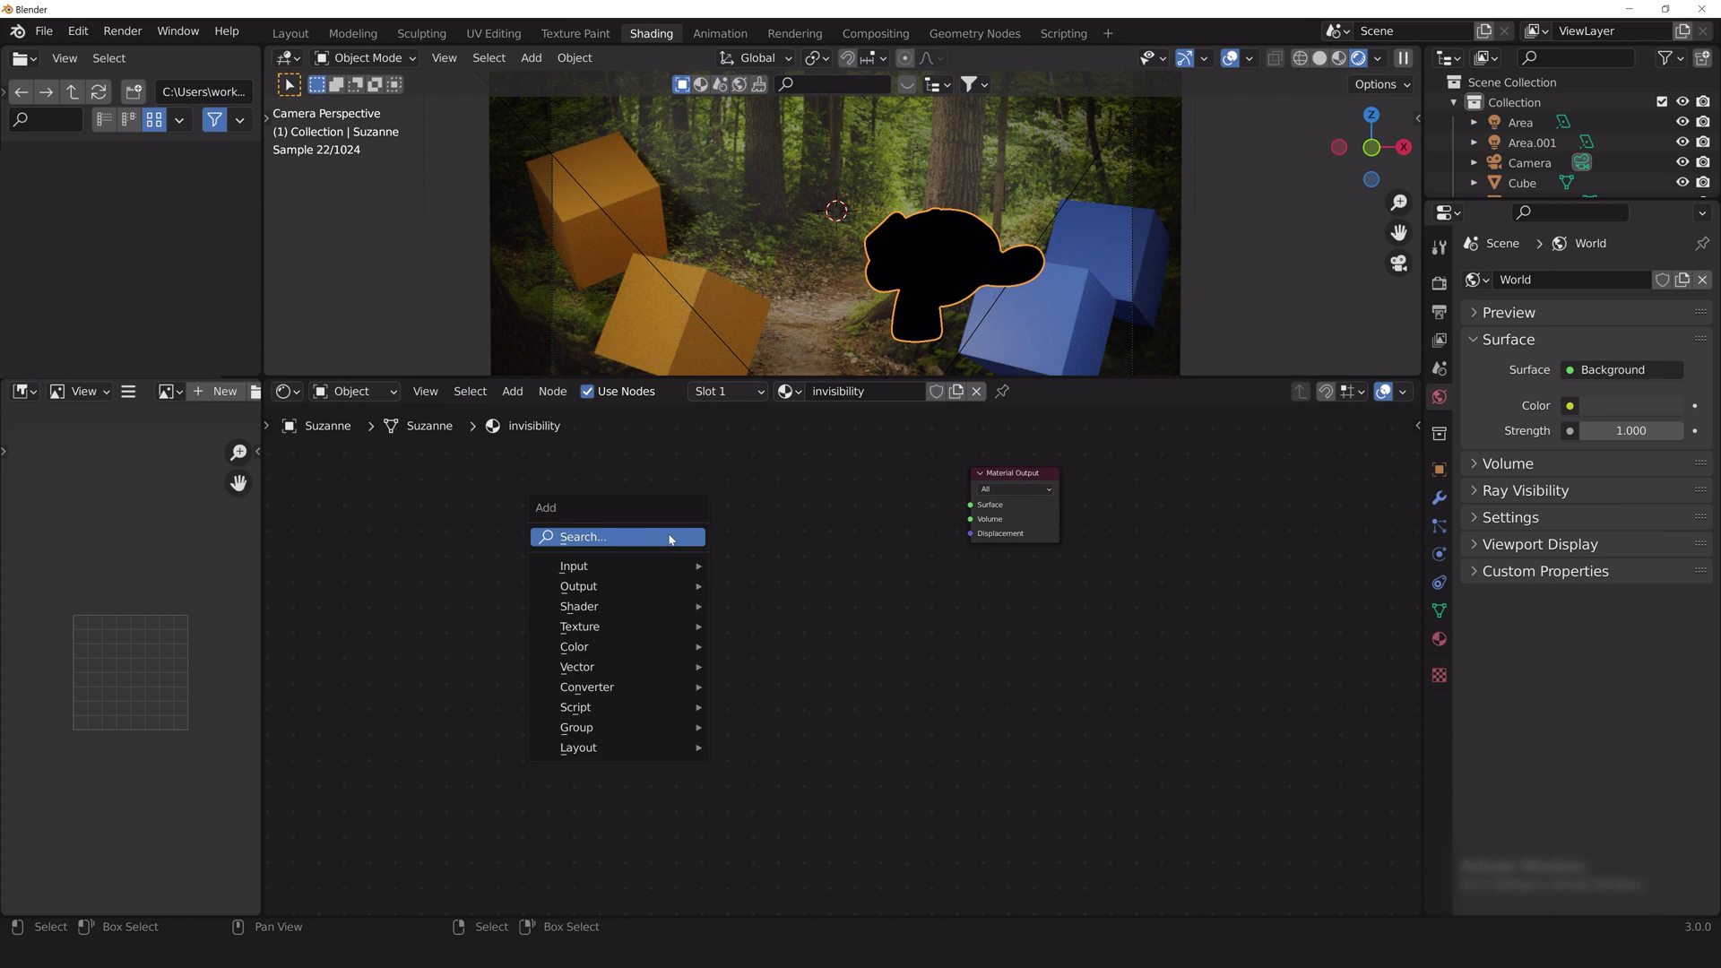
{"action": "left_click", "coordinate": [675, 536]}
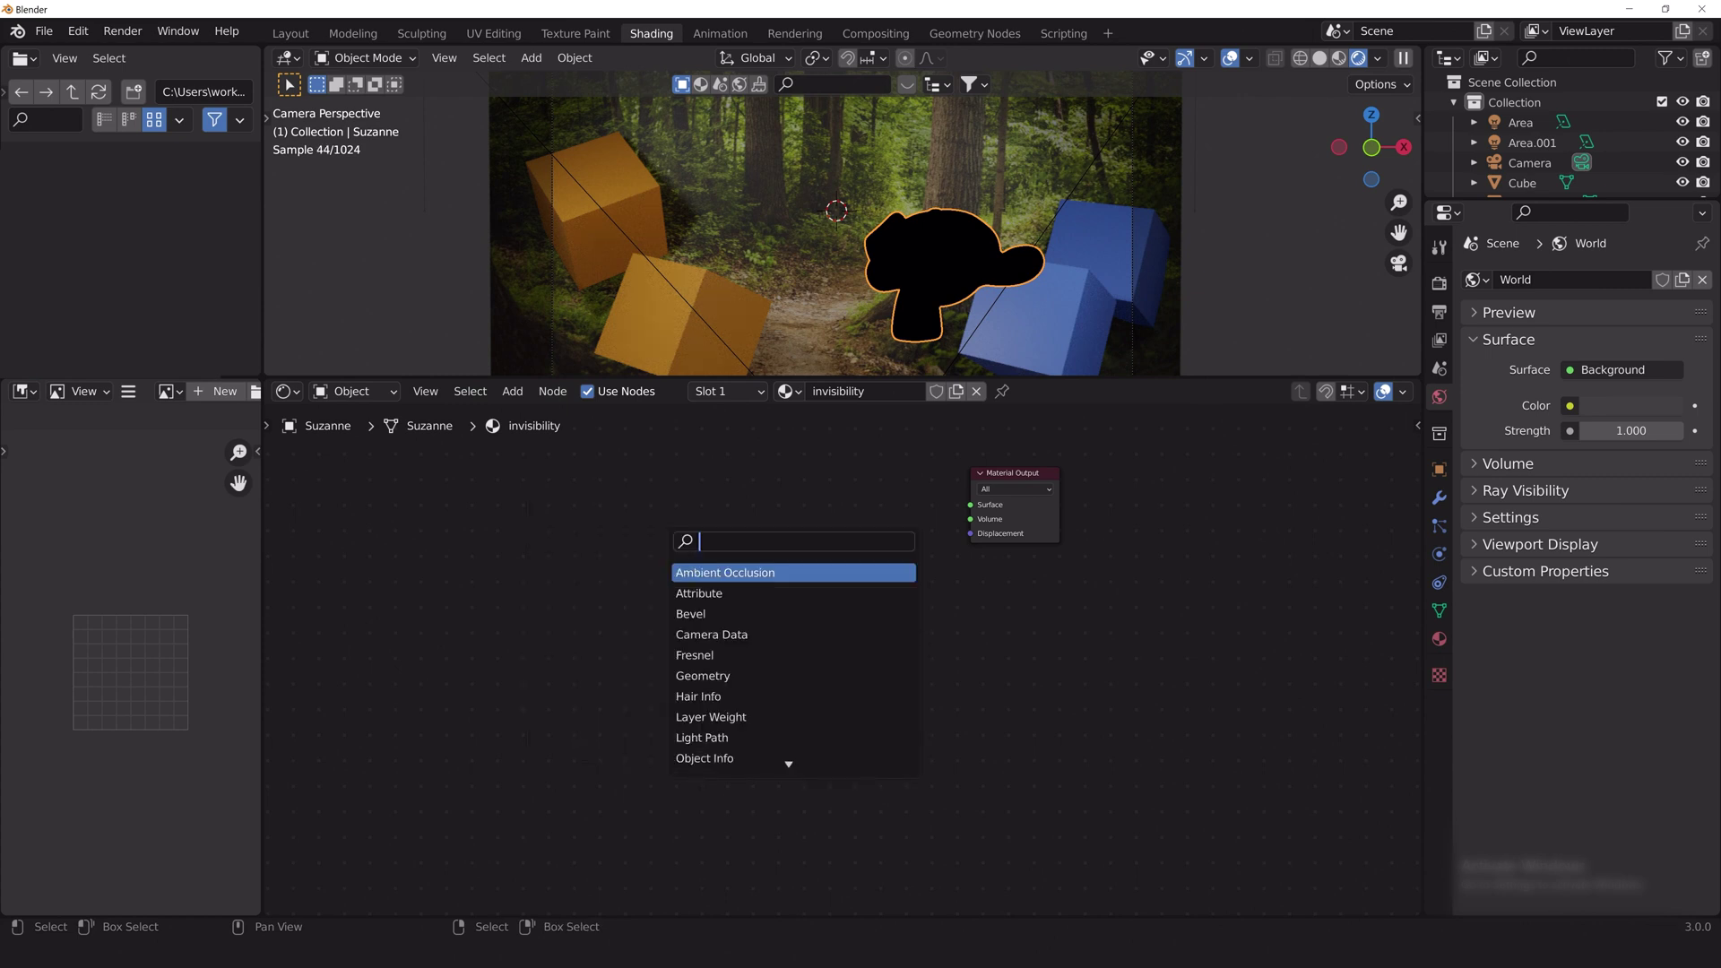
{"action": "key", "text": "Down"}
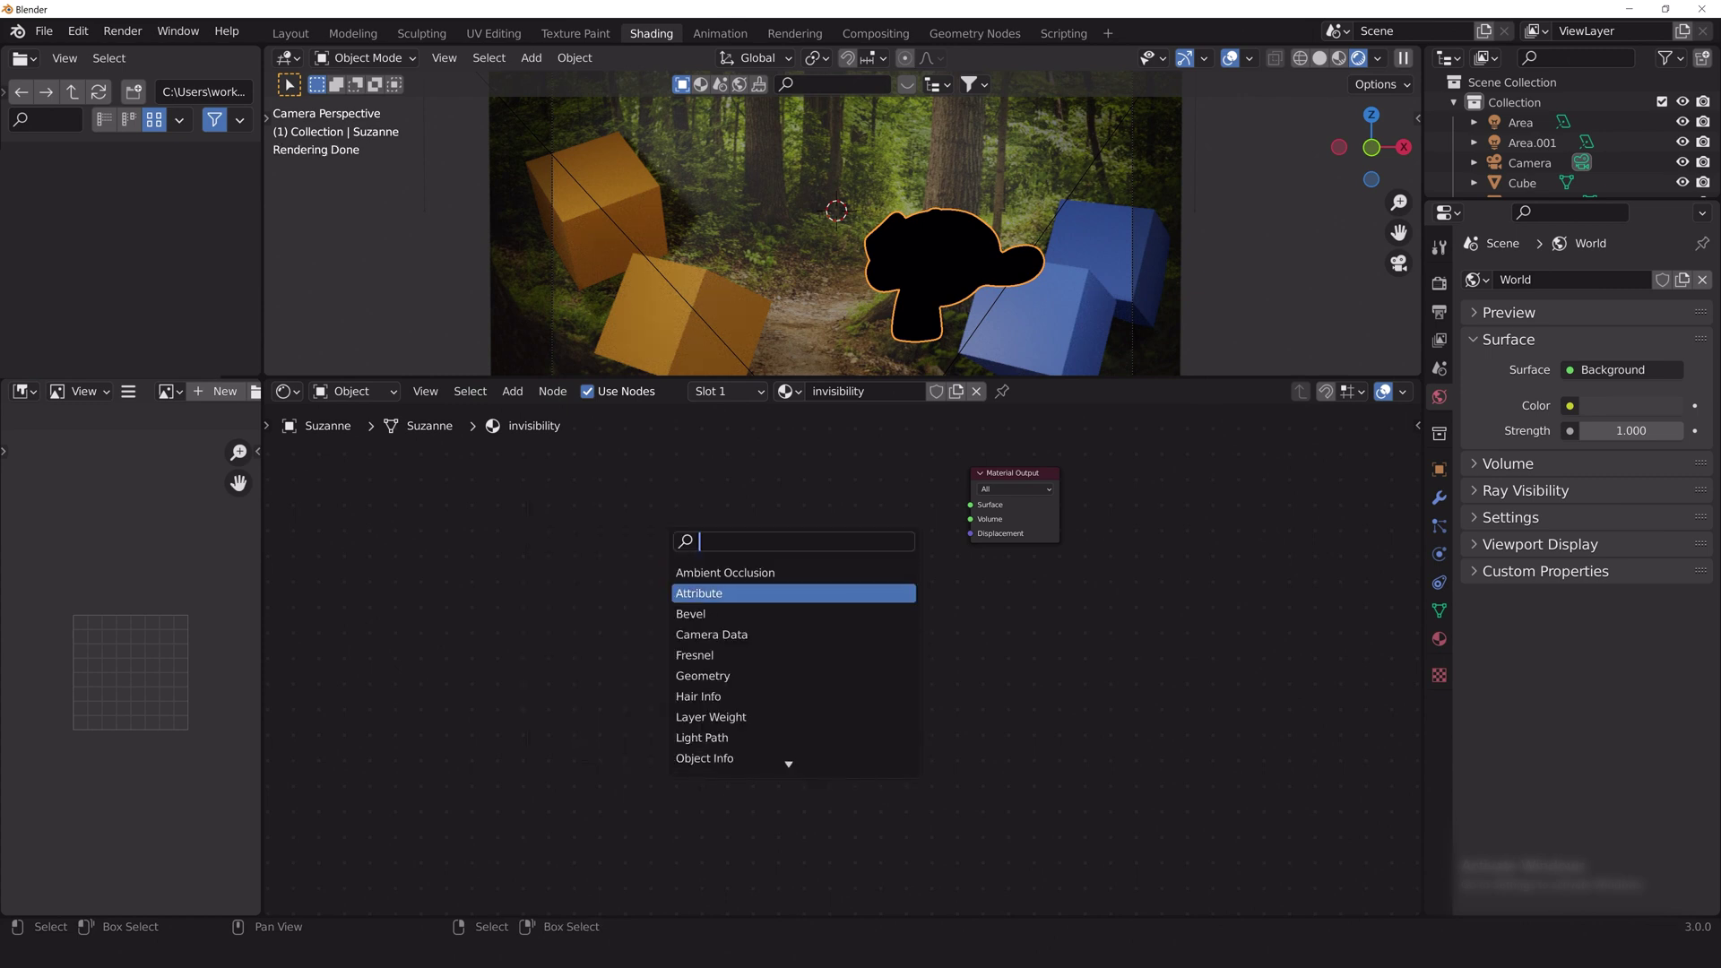
{"action": "type", "text": "trans"}
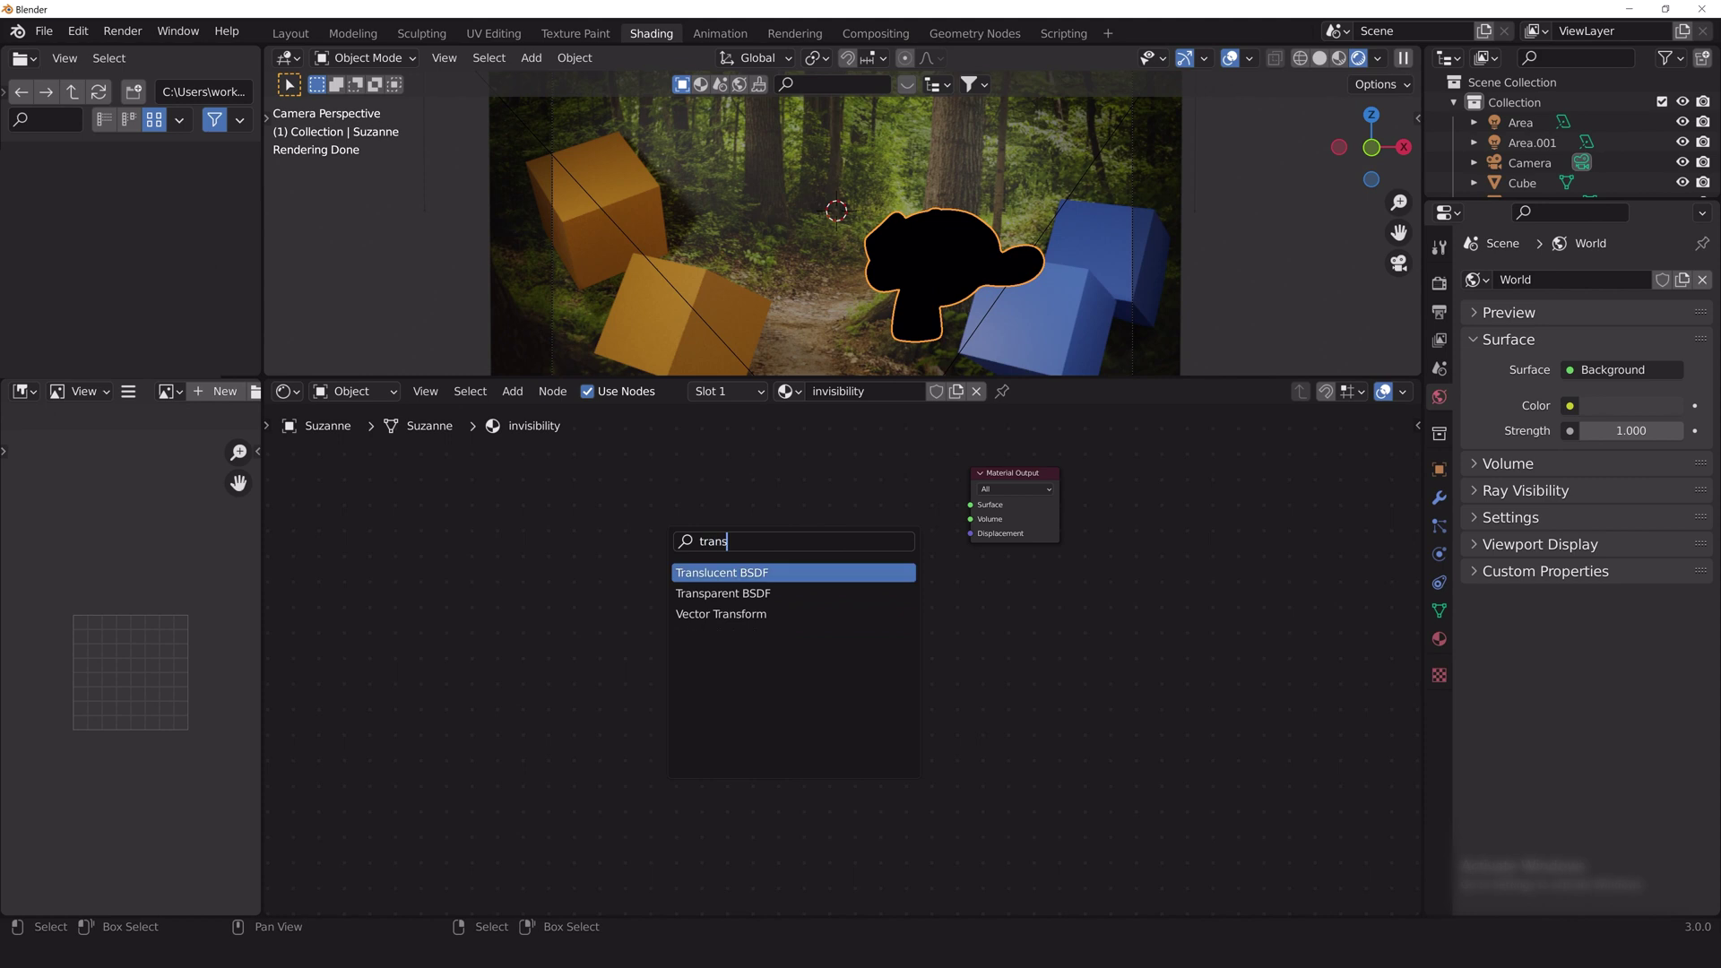
{"action": "key", "text": "Down"}
{"action": "key", "text": "Return"}
{"action": "left_click", "coordinate": [819, 583]}
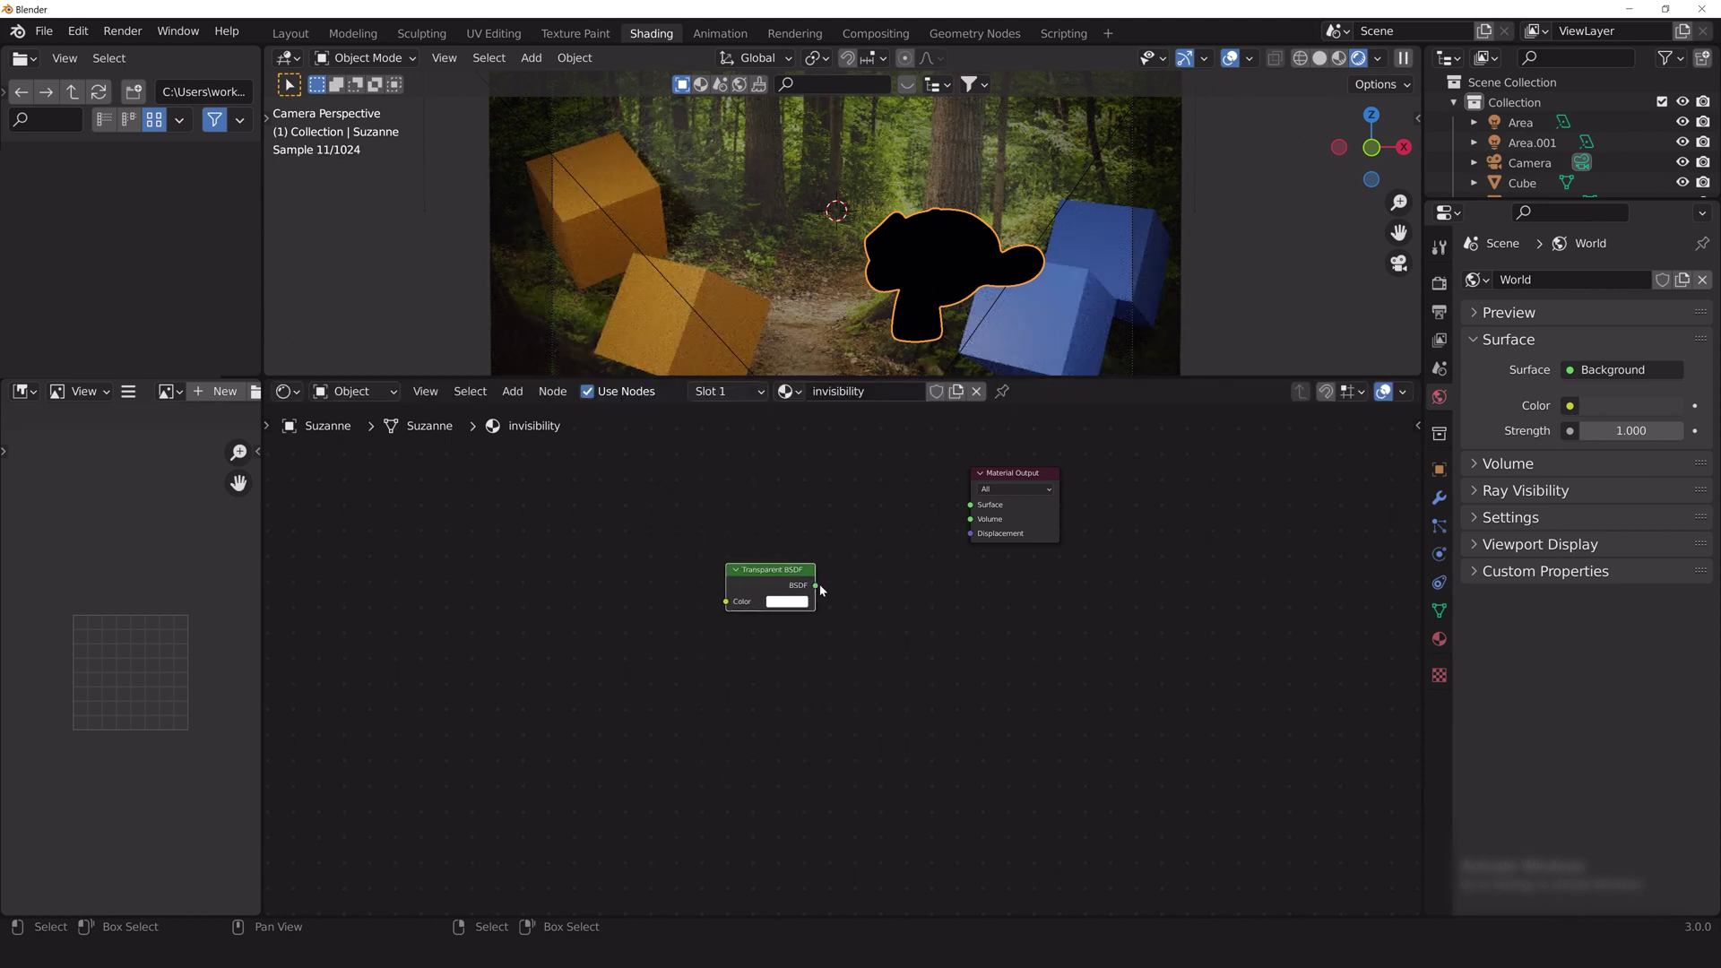
{"action": "left_click_drag", "start_coordinate": [819, 584], "coordinate": [970, 504]}
Step: Add a Refraction BSDF above the Transparent BSDF and connect it to the Material Output's Surface instead
{"action": "key", "text": "shift+a"}
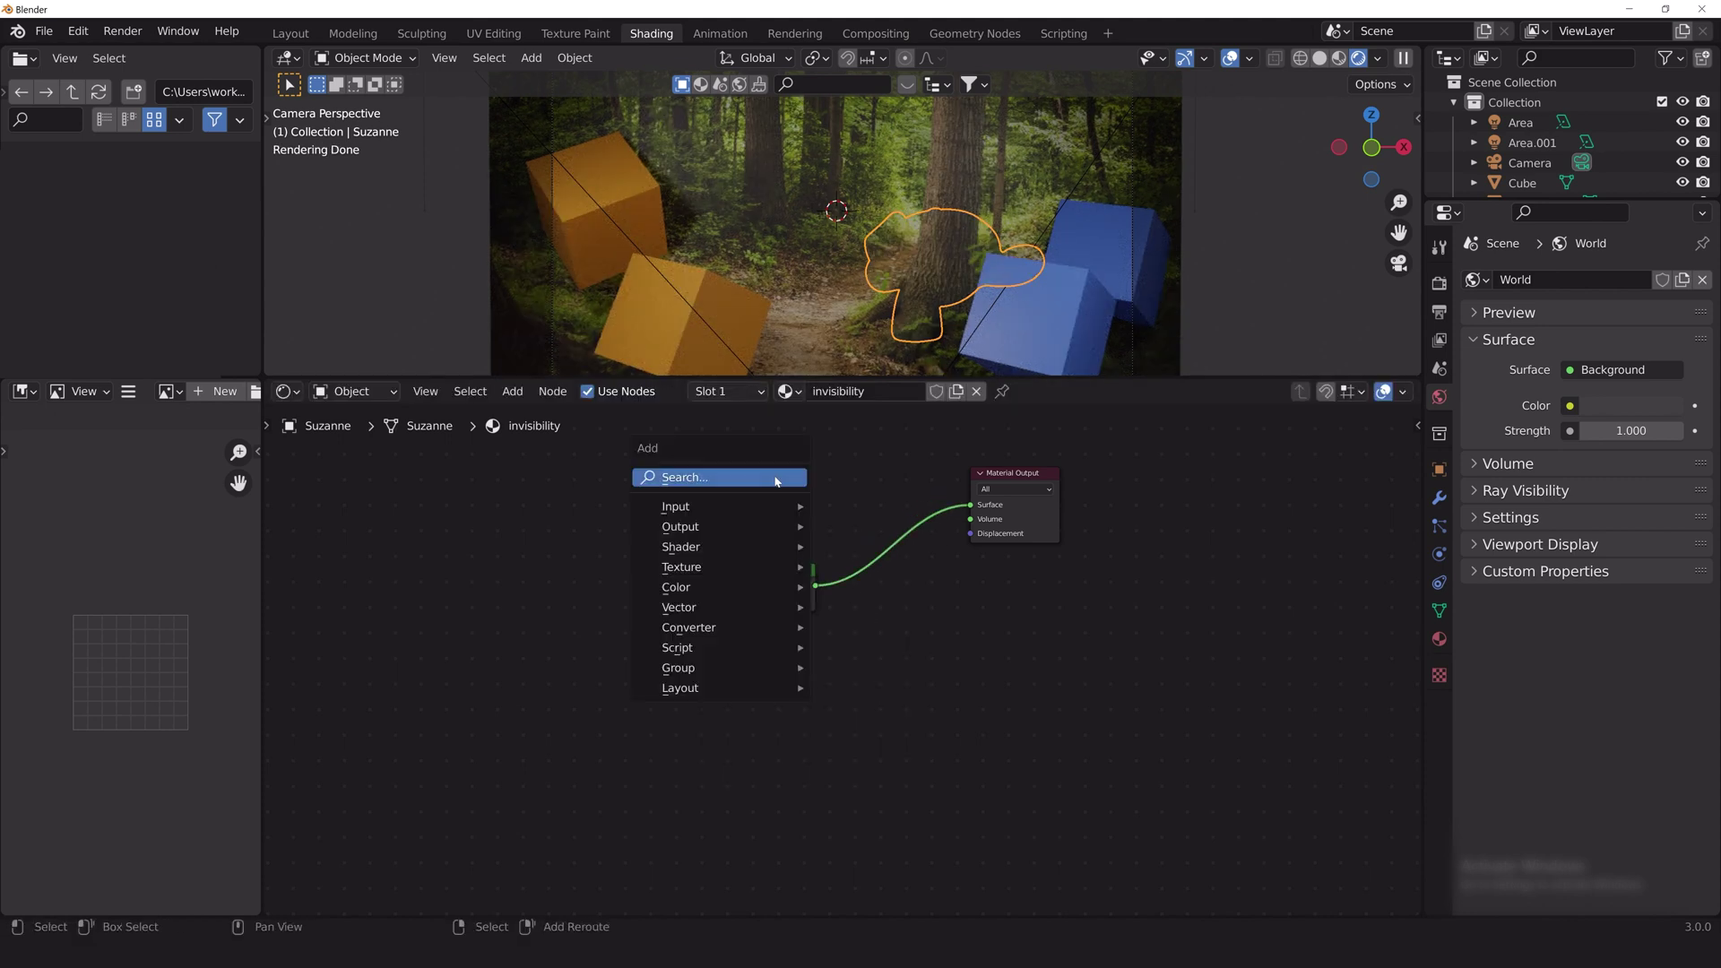
{"action": "left_click", "coordinate": [776, 480]}
{"action": "type", "text": "refr"}
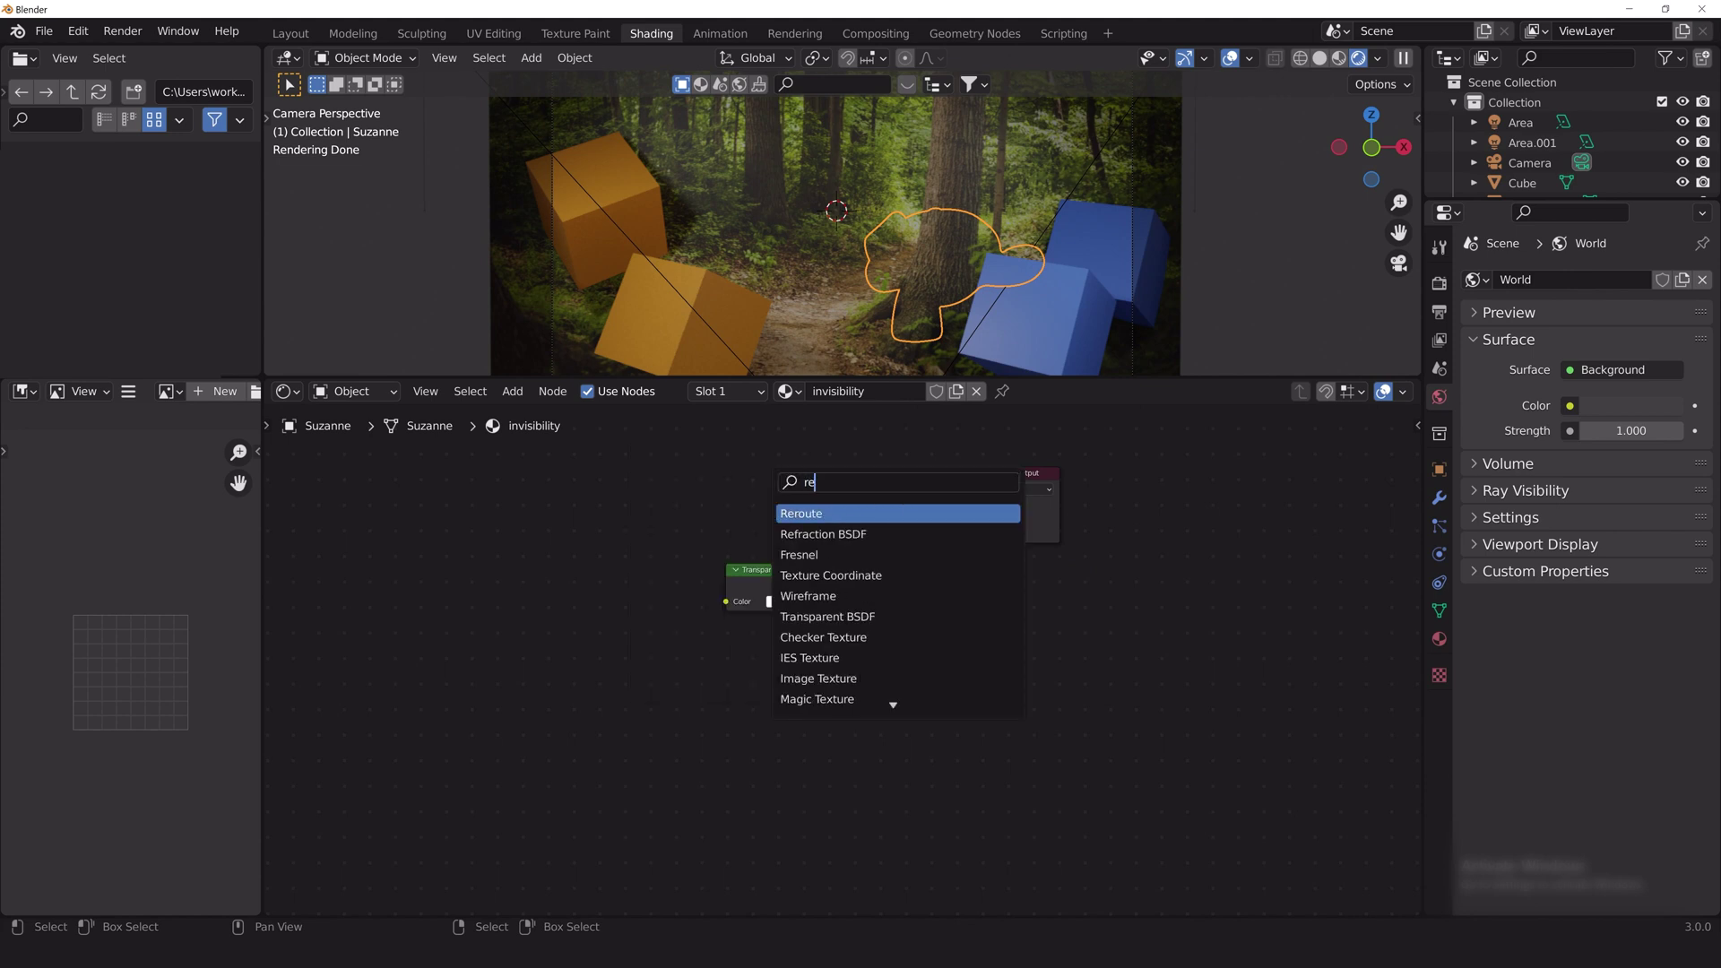
{"action": "key", "text": "Return"}
{"action": "left_click", "coordinate": [821, 476]}
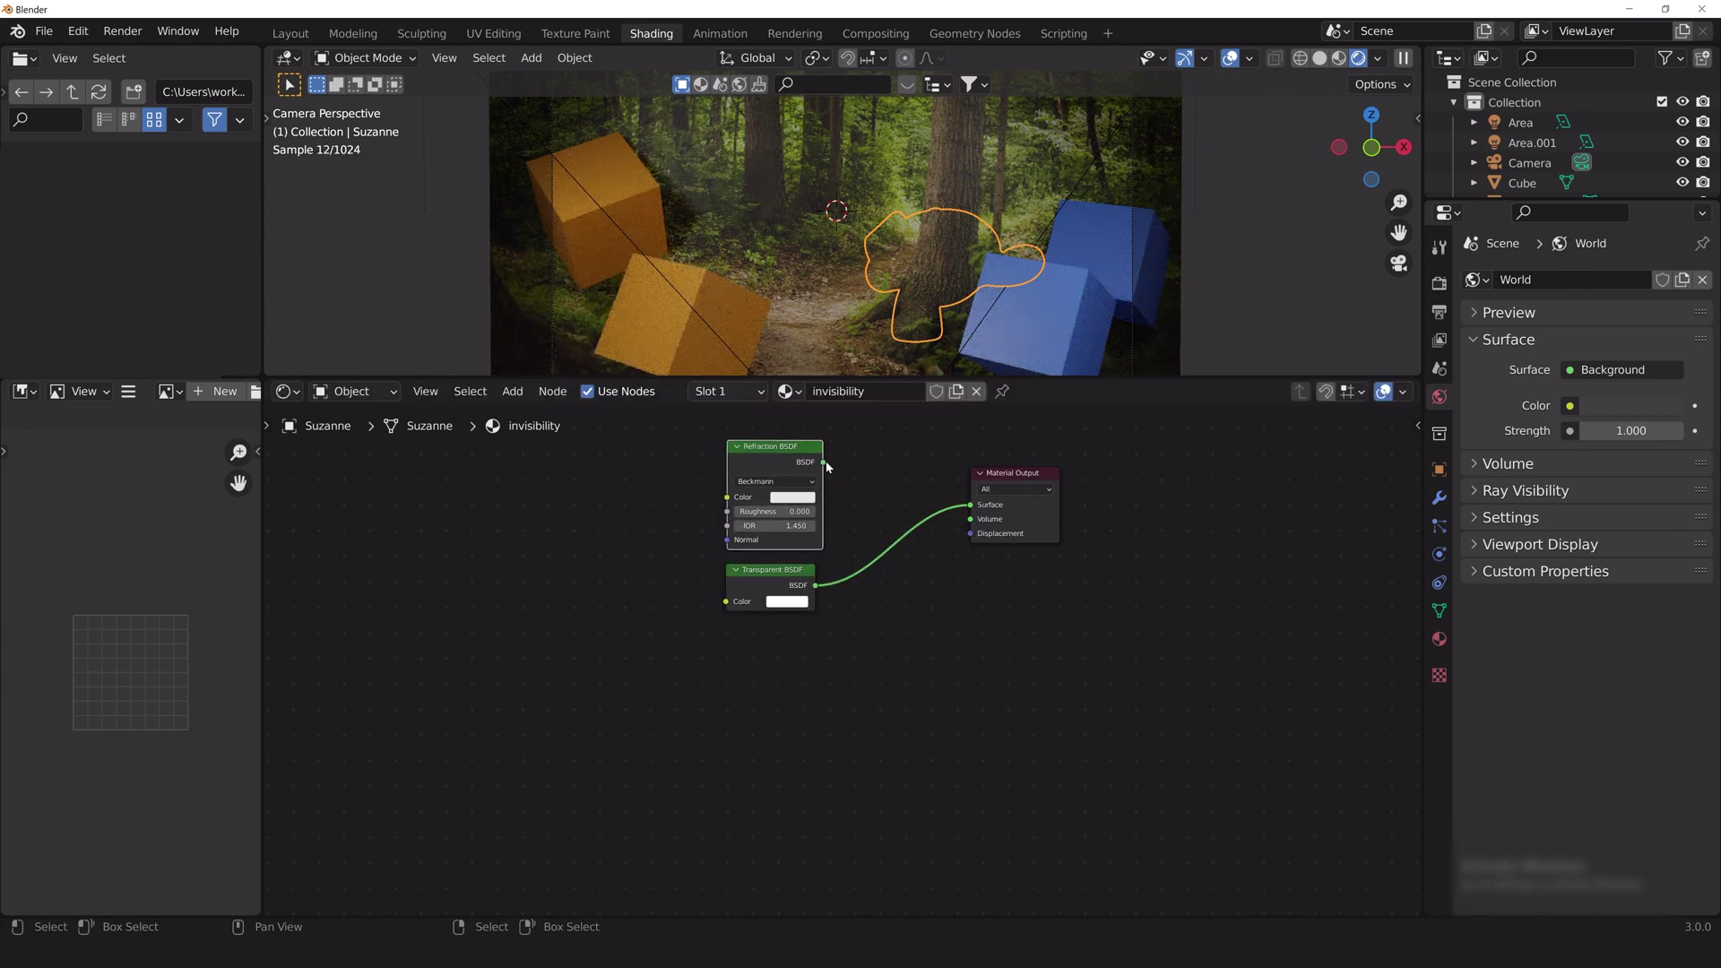
{"action": "left_click_drag", "start_coordinate": [823, 461], "coordinate": [970, 504]}
Step: Insert a Mix Shader between the Refraction BSDF and Material Output, and connect the Transparent BSDF to its first Shader input
{"action": "left_click_drag", "start_coordinate": [844, 378], "coordinate": [844, 613]}
{"action": "scroll", "coordinate": [923, 385], "scroll_direction": "up", "scroll_amount": 6}
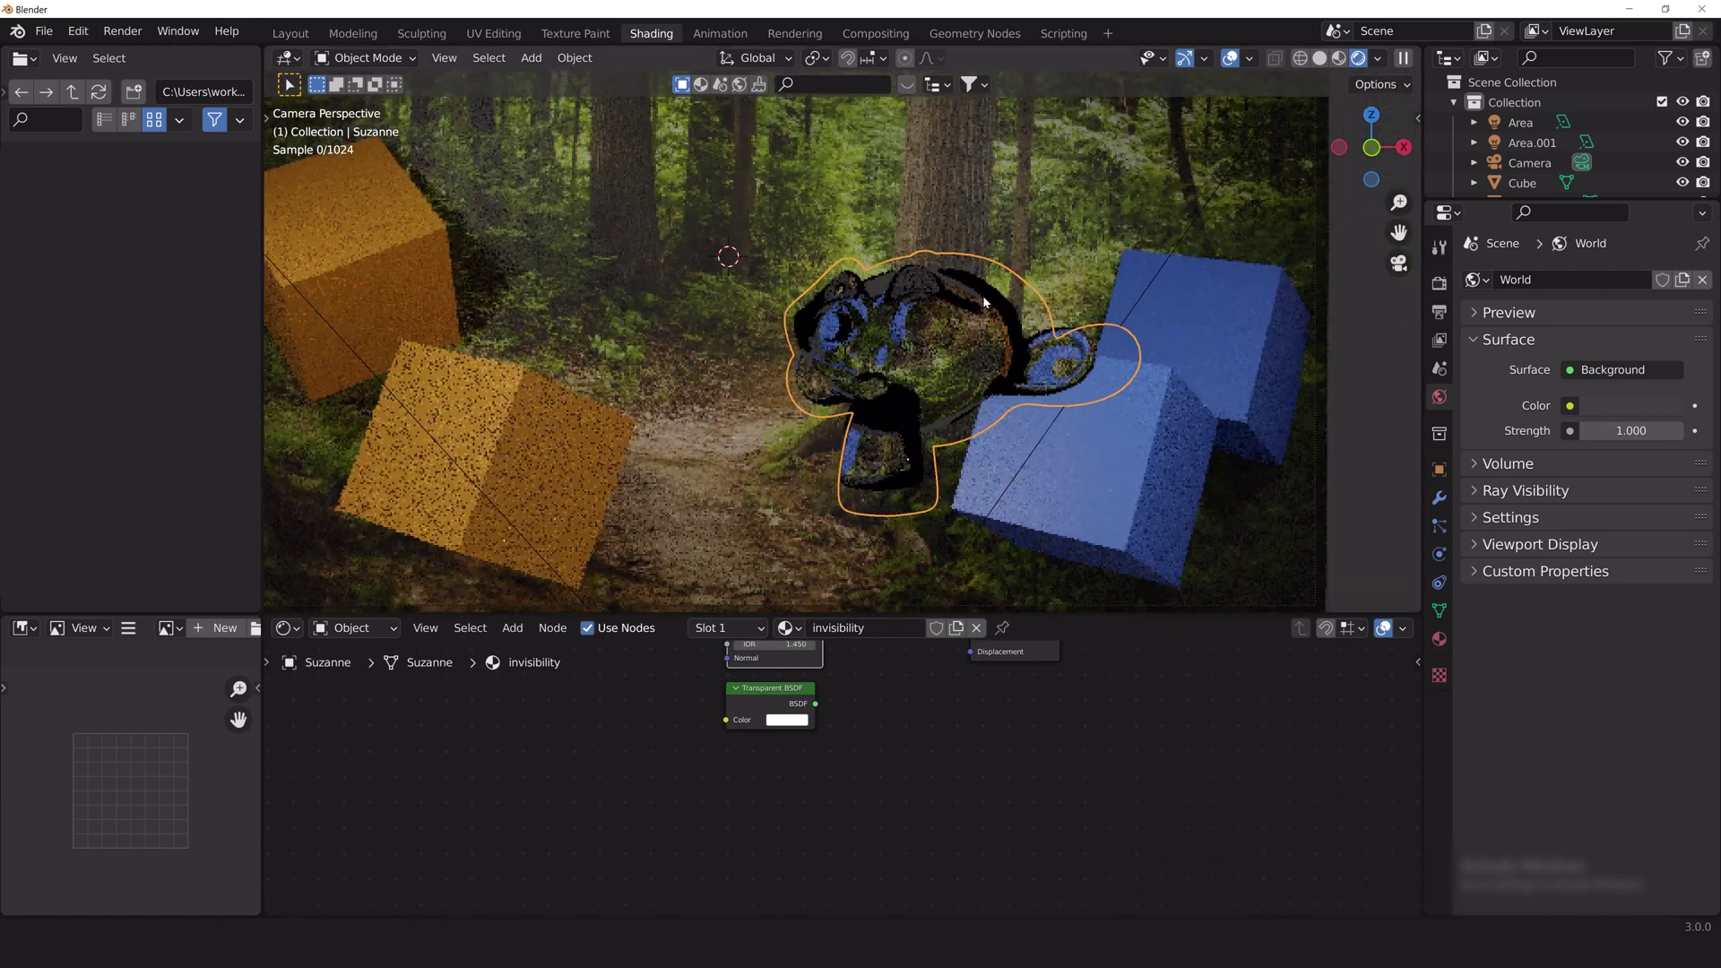
{"action": "middle_click_drag", "start_coordinate": [958, 663], "coordinate": [849, 798]}
{"action": "left_click_drag", "start_coordinate": [892, 726], "coordinate": [1029, 709]}
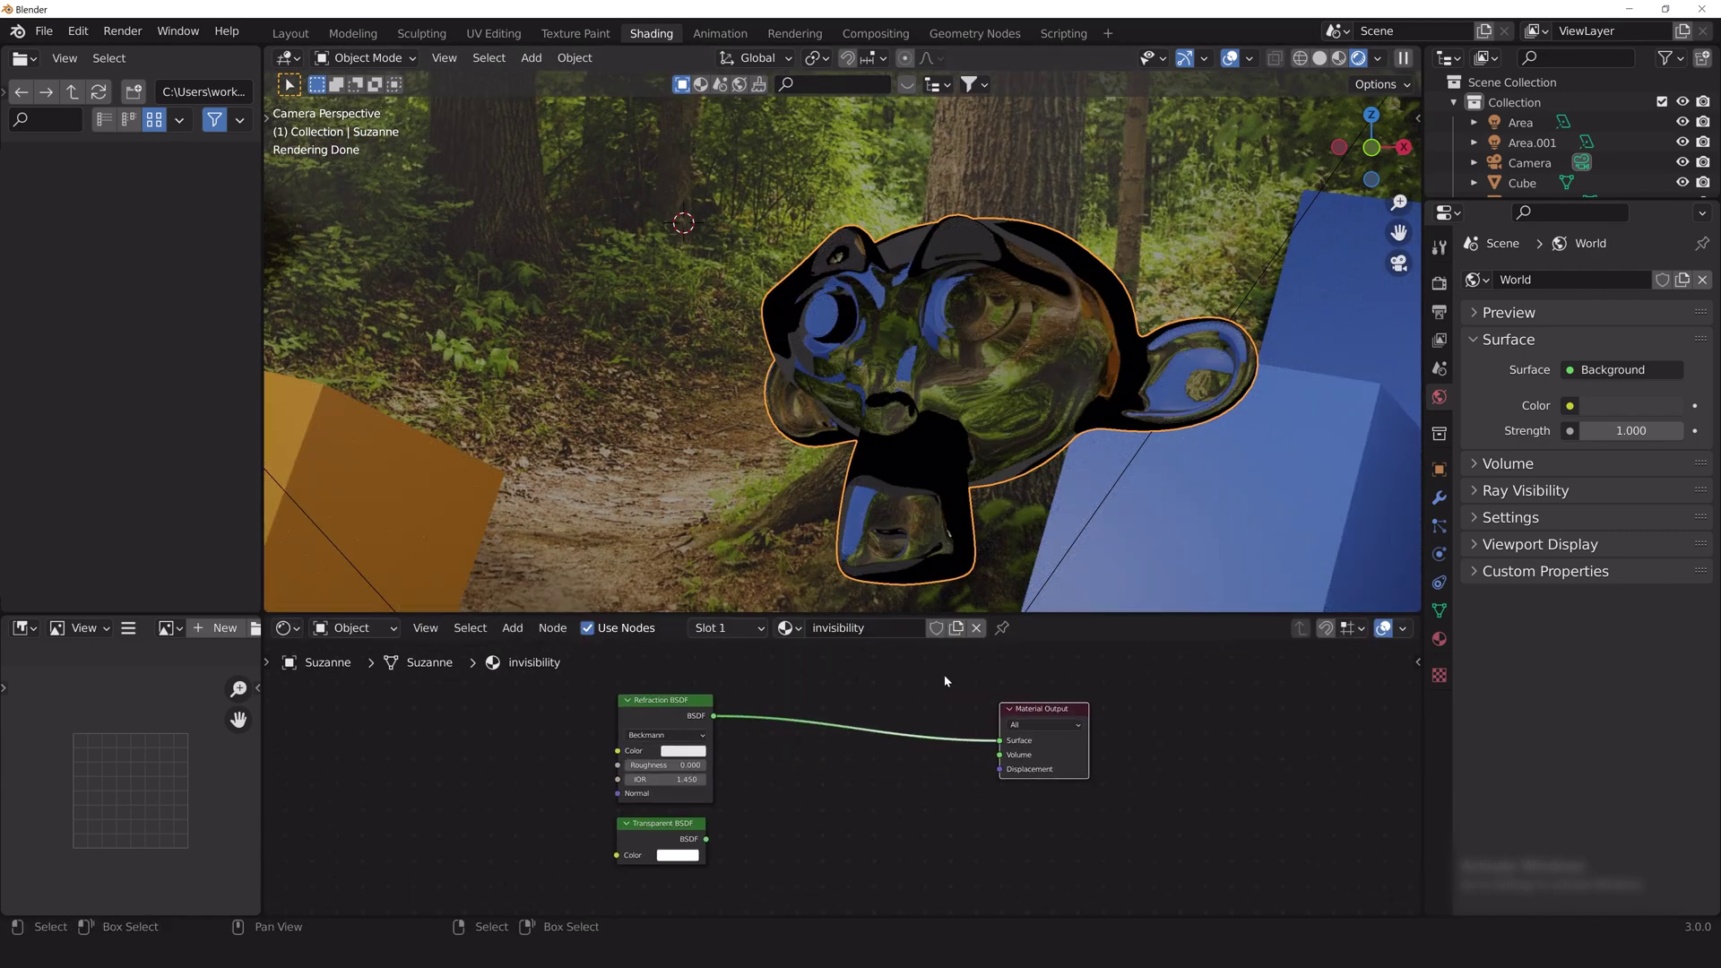
{"action": "key", "text": "shift+a"}
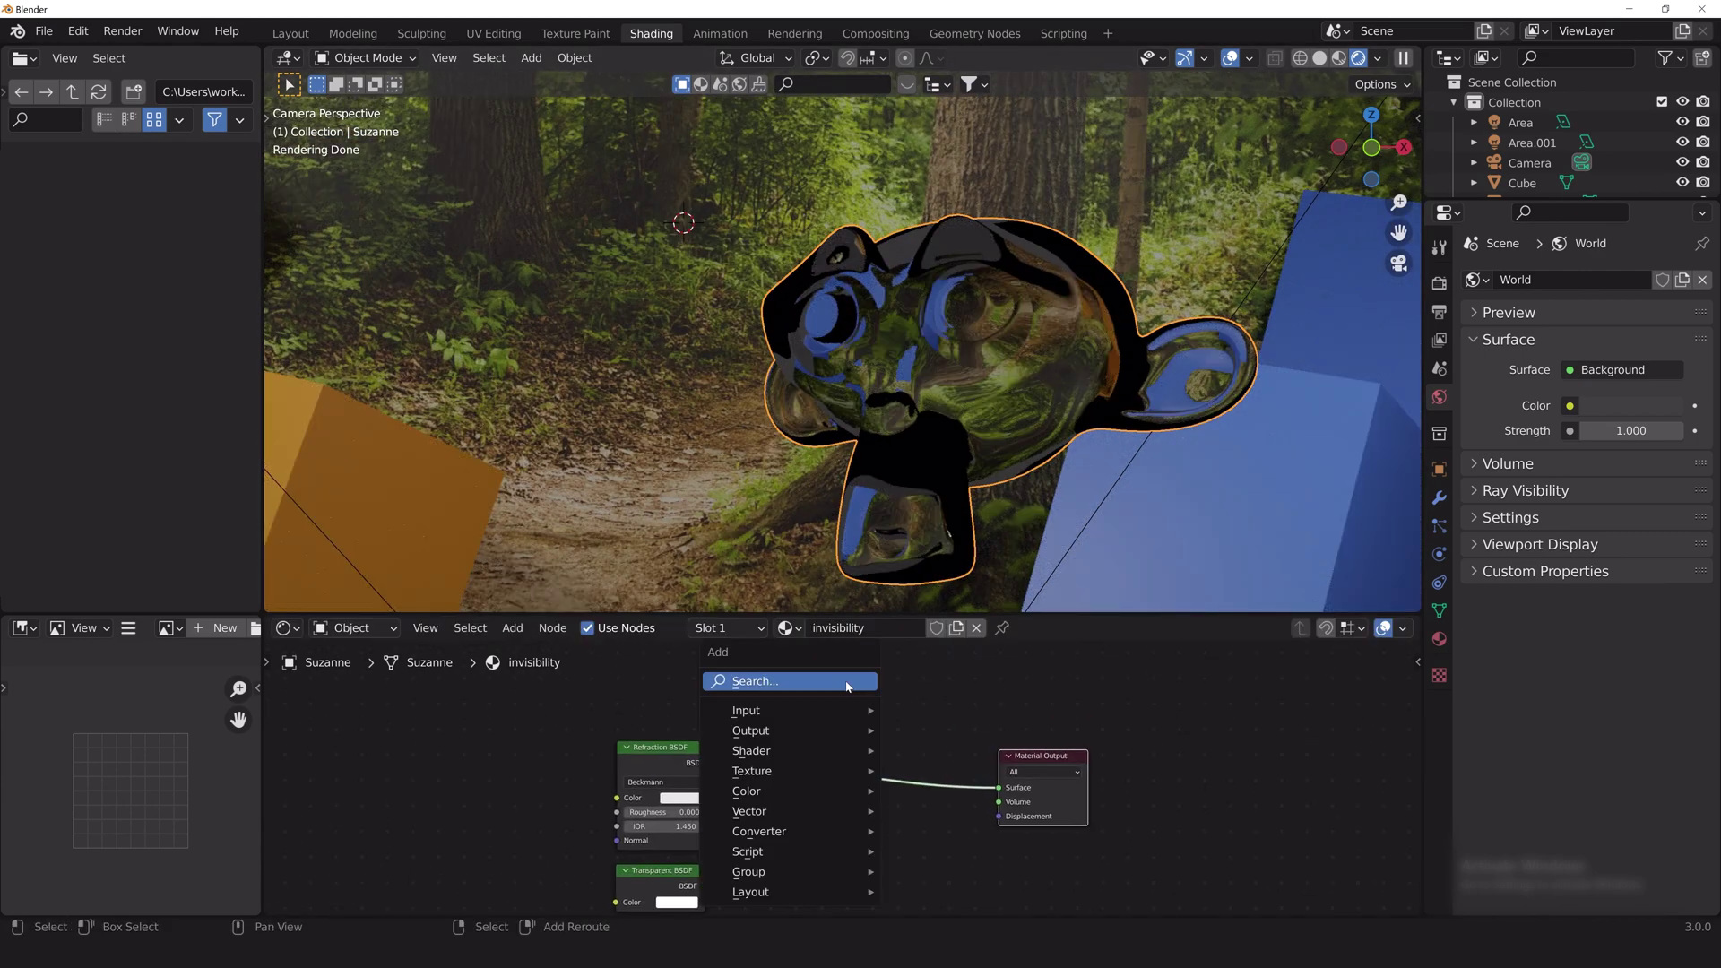
{"action": "type", "text": "mix"}
{"action": "key", "text": "Return"}
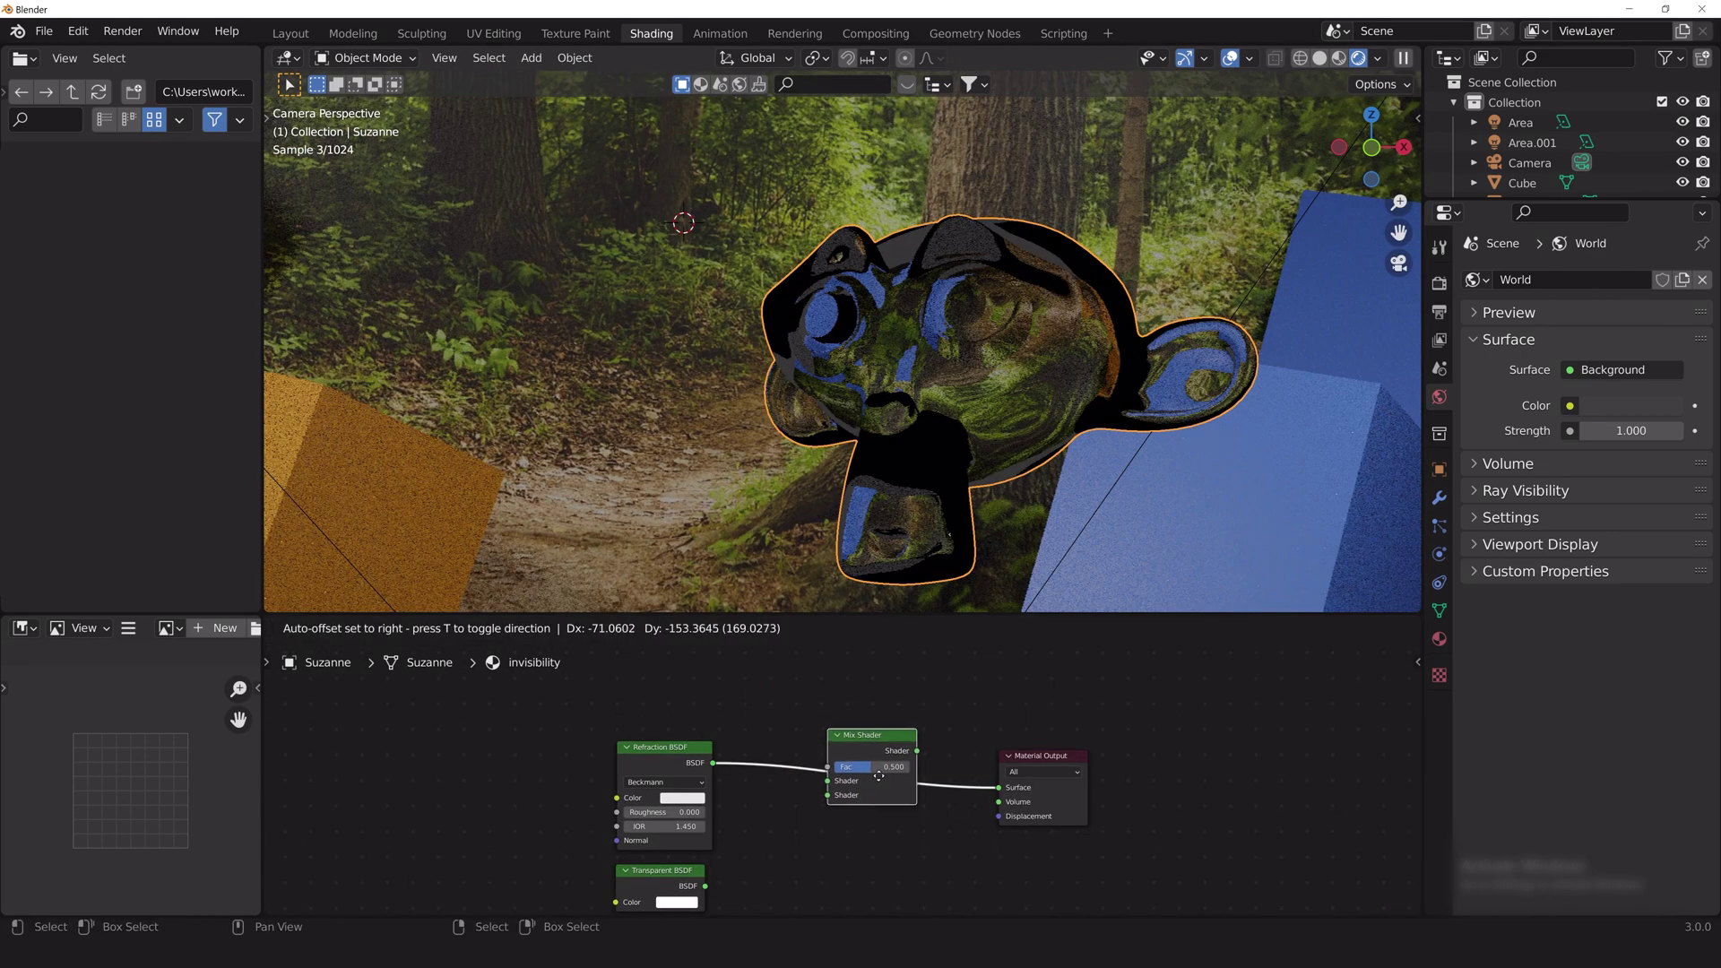
{"action": "left_click", "coordinate": [880, 775]}
{"action": "key", "text": "Home"}
{"action": "left_click_drag", "start_coordinate": [706, 838], "coordinate": [828, 731]}
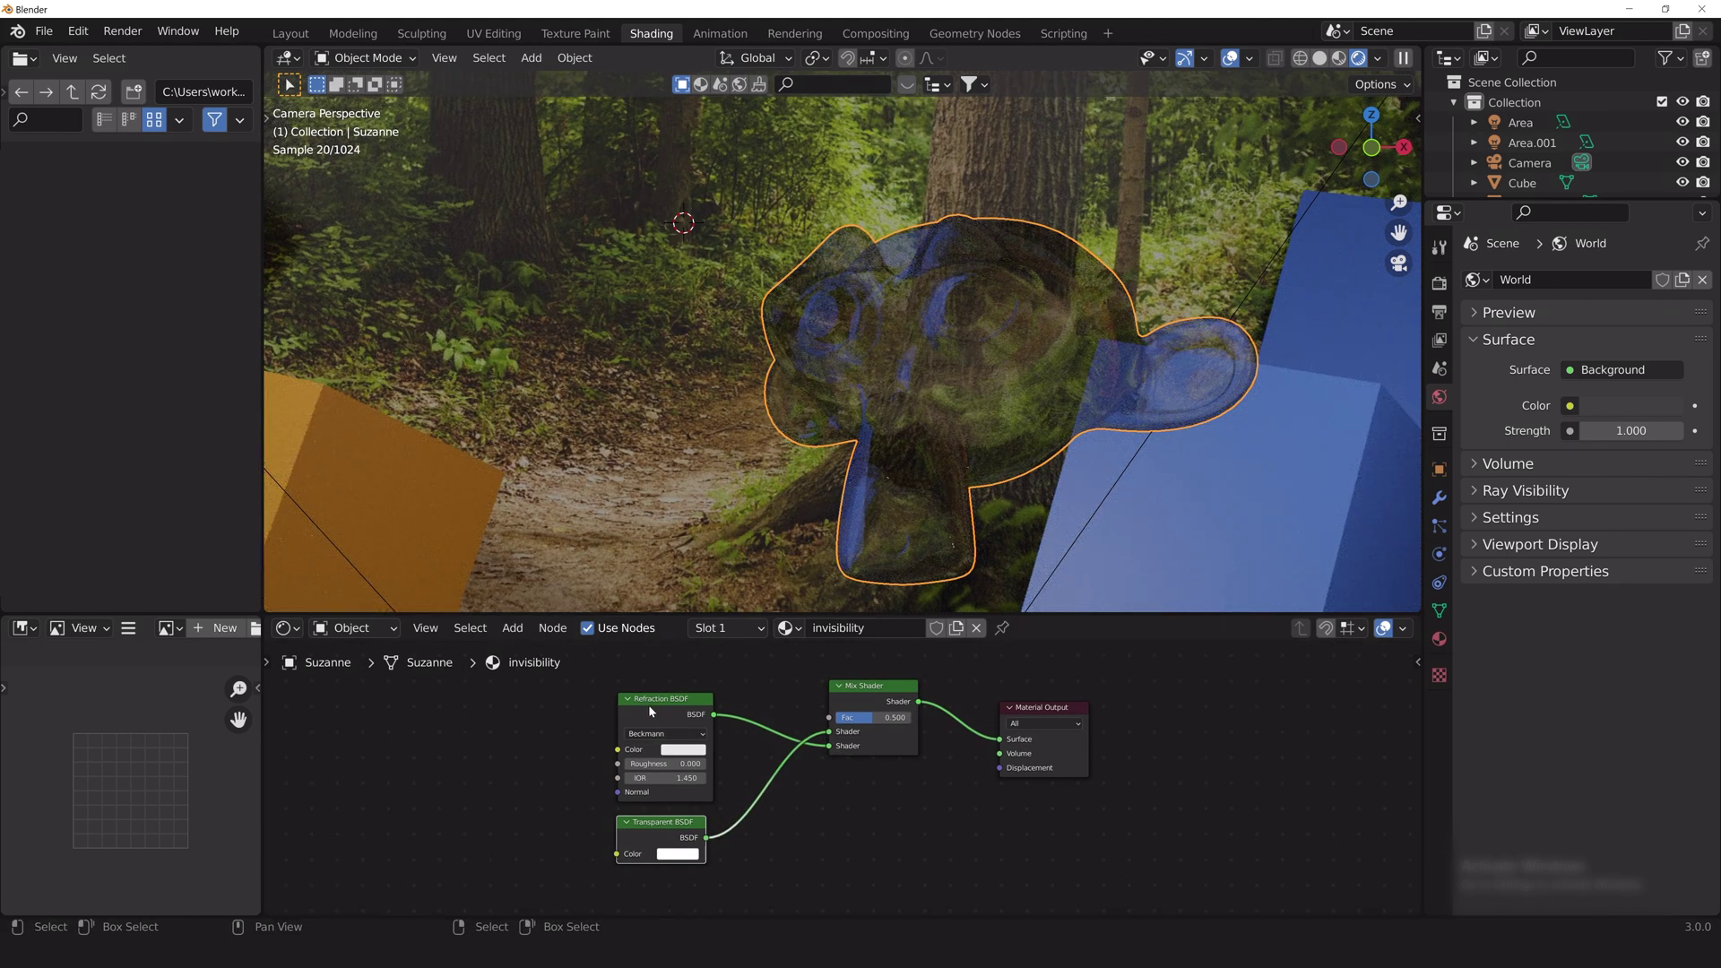
Step: Arrange the Transparent BSDF above the Refraction BSDF and enlarge the node editor area
{"action": "left_click_drag", "start_coordinate": [648, 704], "coordinate": [489, 808]}
{"action": "left_click_drag", "start_coordinate": [654, 815], "coordinate": [577, 680]}
{"action": "left_click_drag", "start_coordinate": [506, 800], "coordinate": [607, 778]}
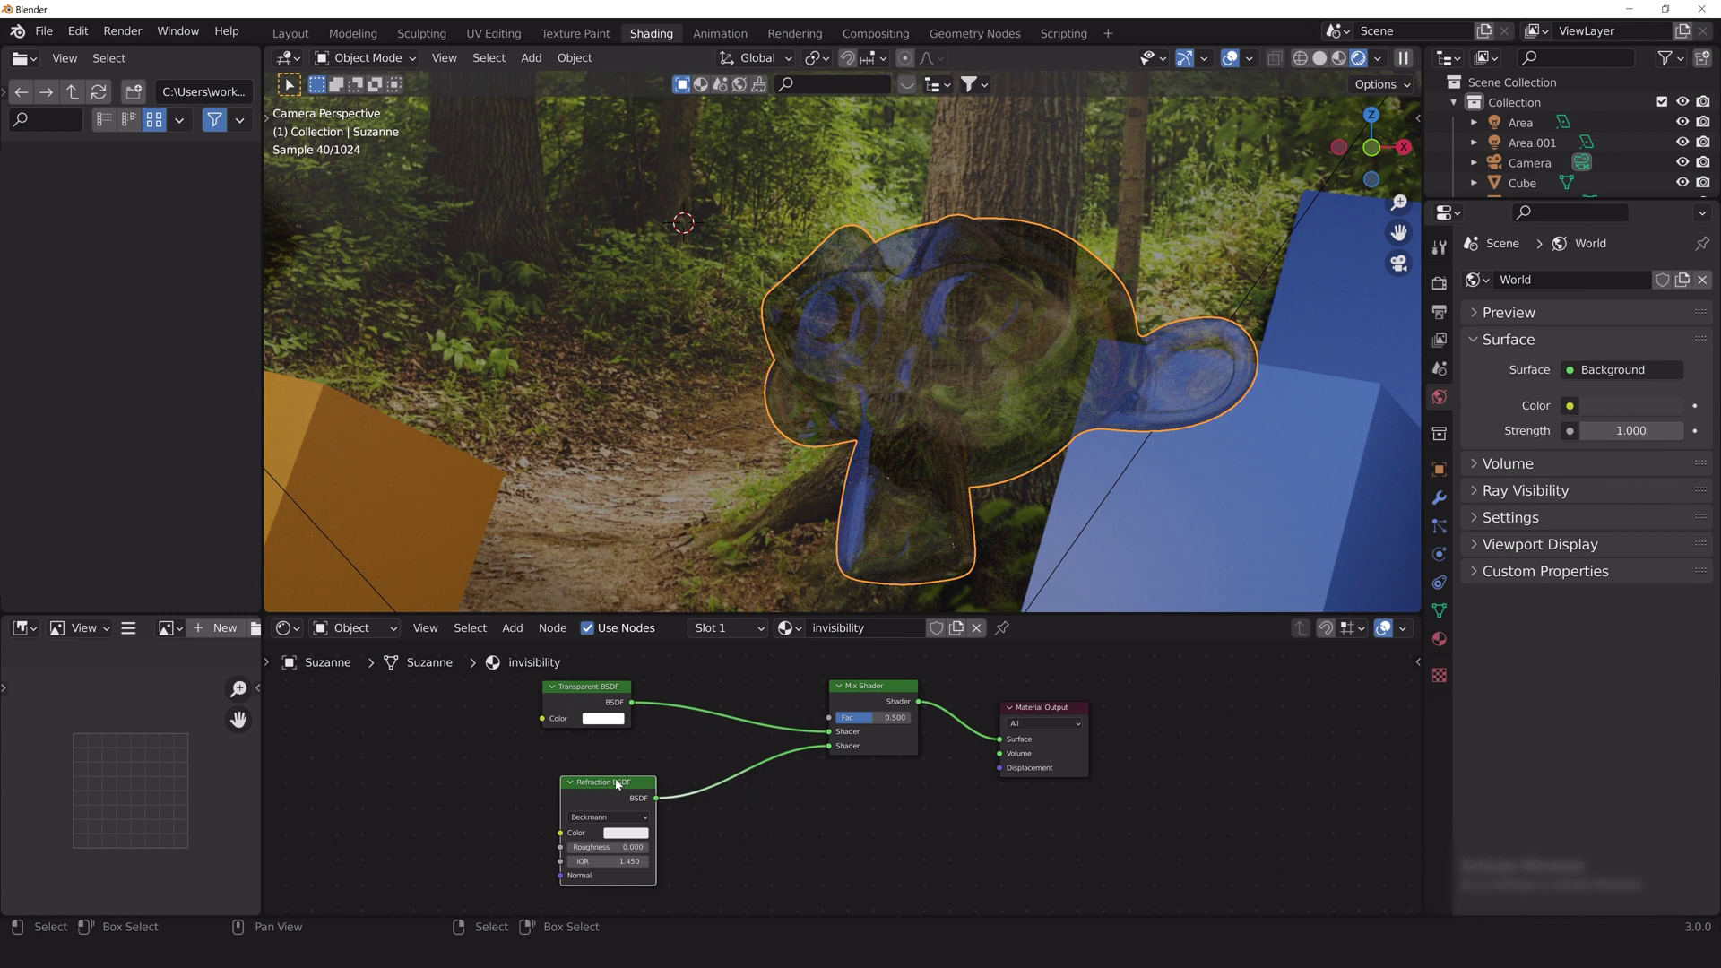
{"action": "middle_click_drag", "start_coordinate": [674, 702], "coordinate": [685, 783]}
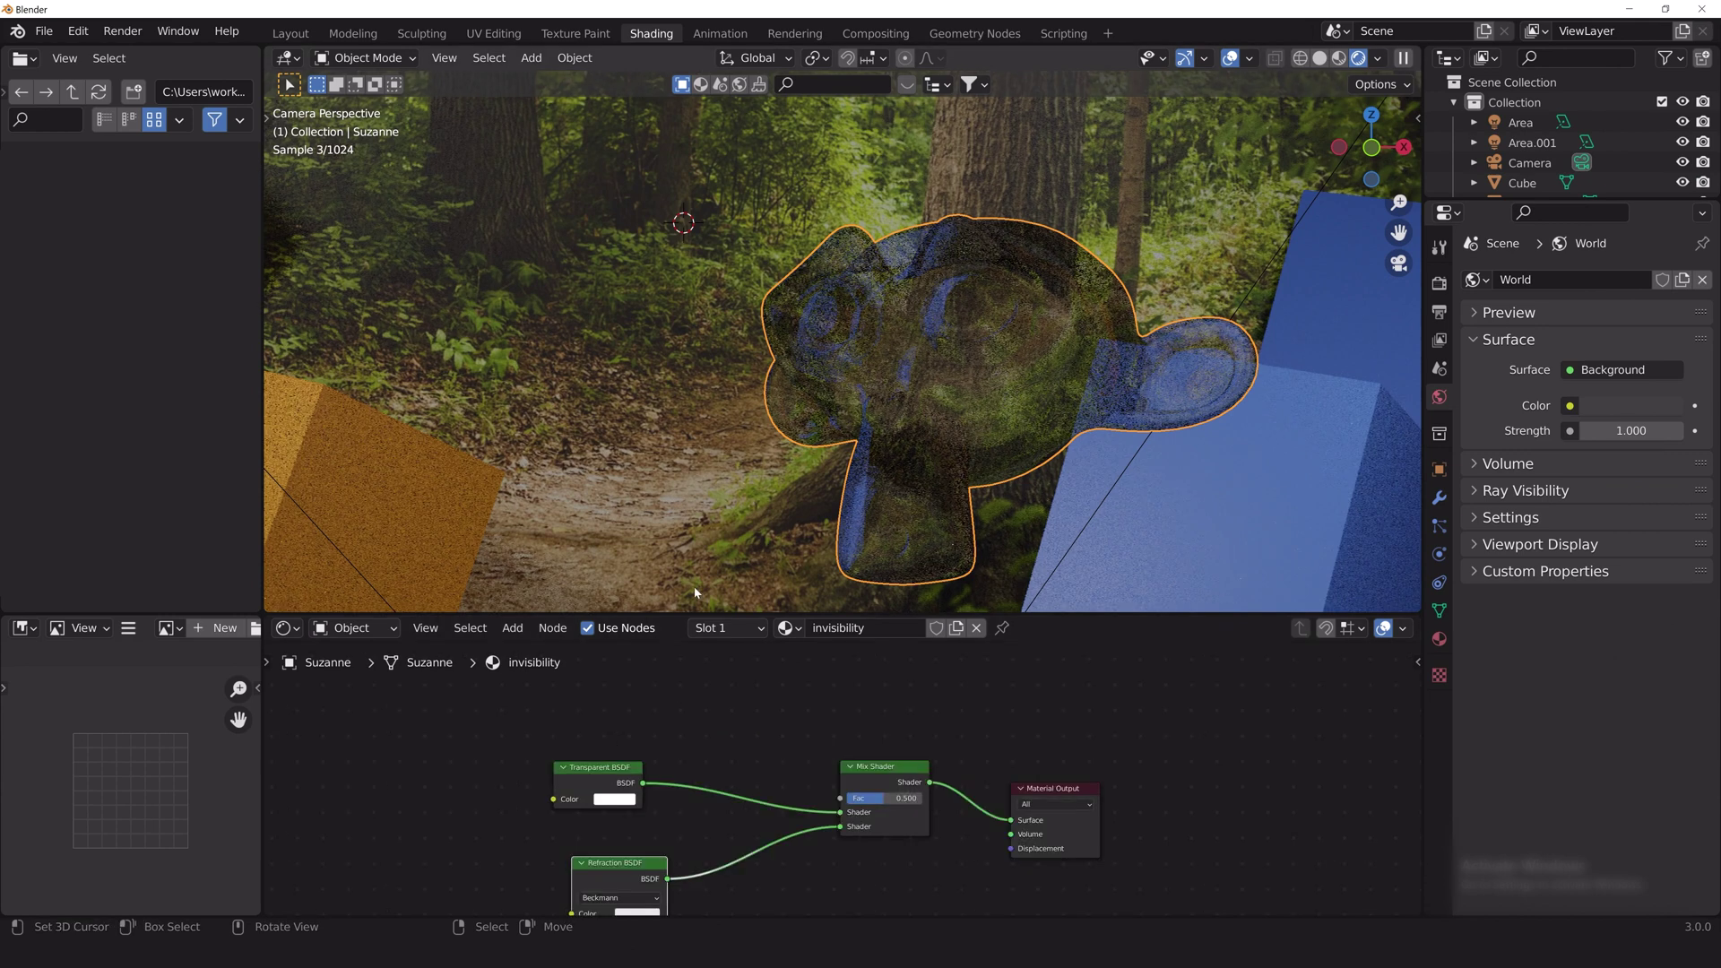
{"action": "left_click_drag", "start_coordinate": [700, 615], "coordinate": [700, 482]}
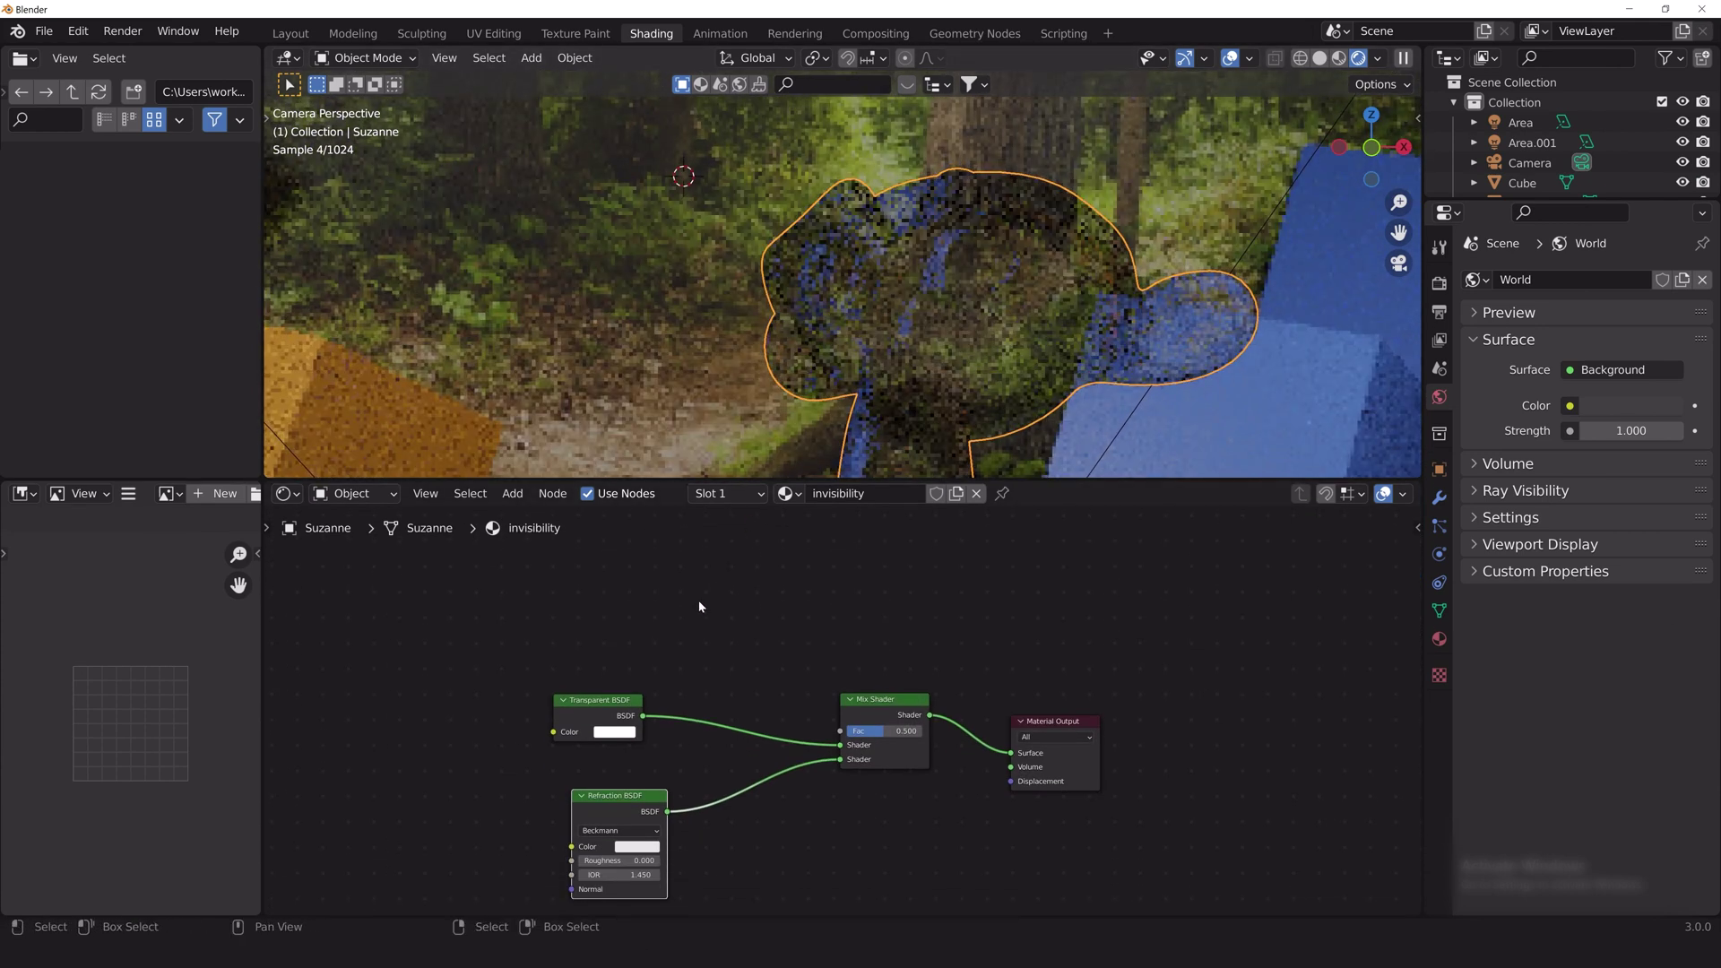
{"action": "middle_click_drag", "start_coordinate": [699, 603], "coordinate": [675, 637]}
{"action": "middle_click_drag", "start_coordinate": [794, 354], "coordinate": [795, 290], "text": "shift"}
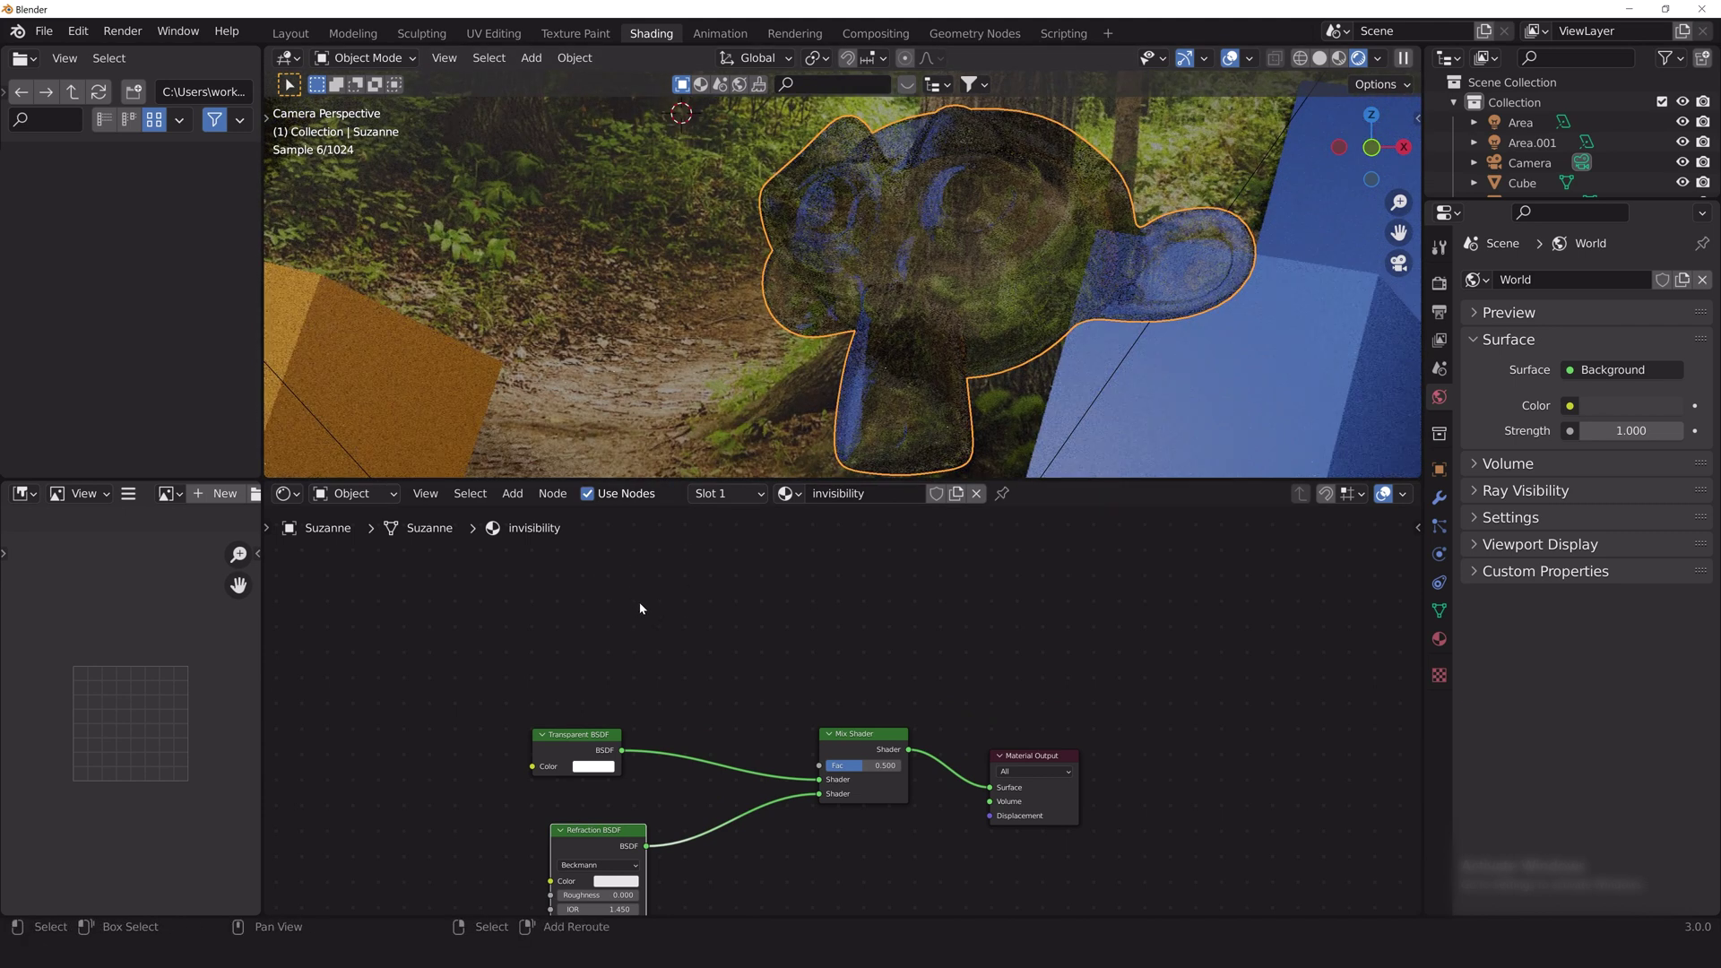
Step: Add a Light Path node above the shaders and connect its Is Camera Ray output to the Mix Shader's Fac
{"action": "key", "text": "shift+a"}
{"action": "left_click", "coordinate": [636, 608]}
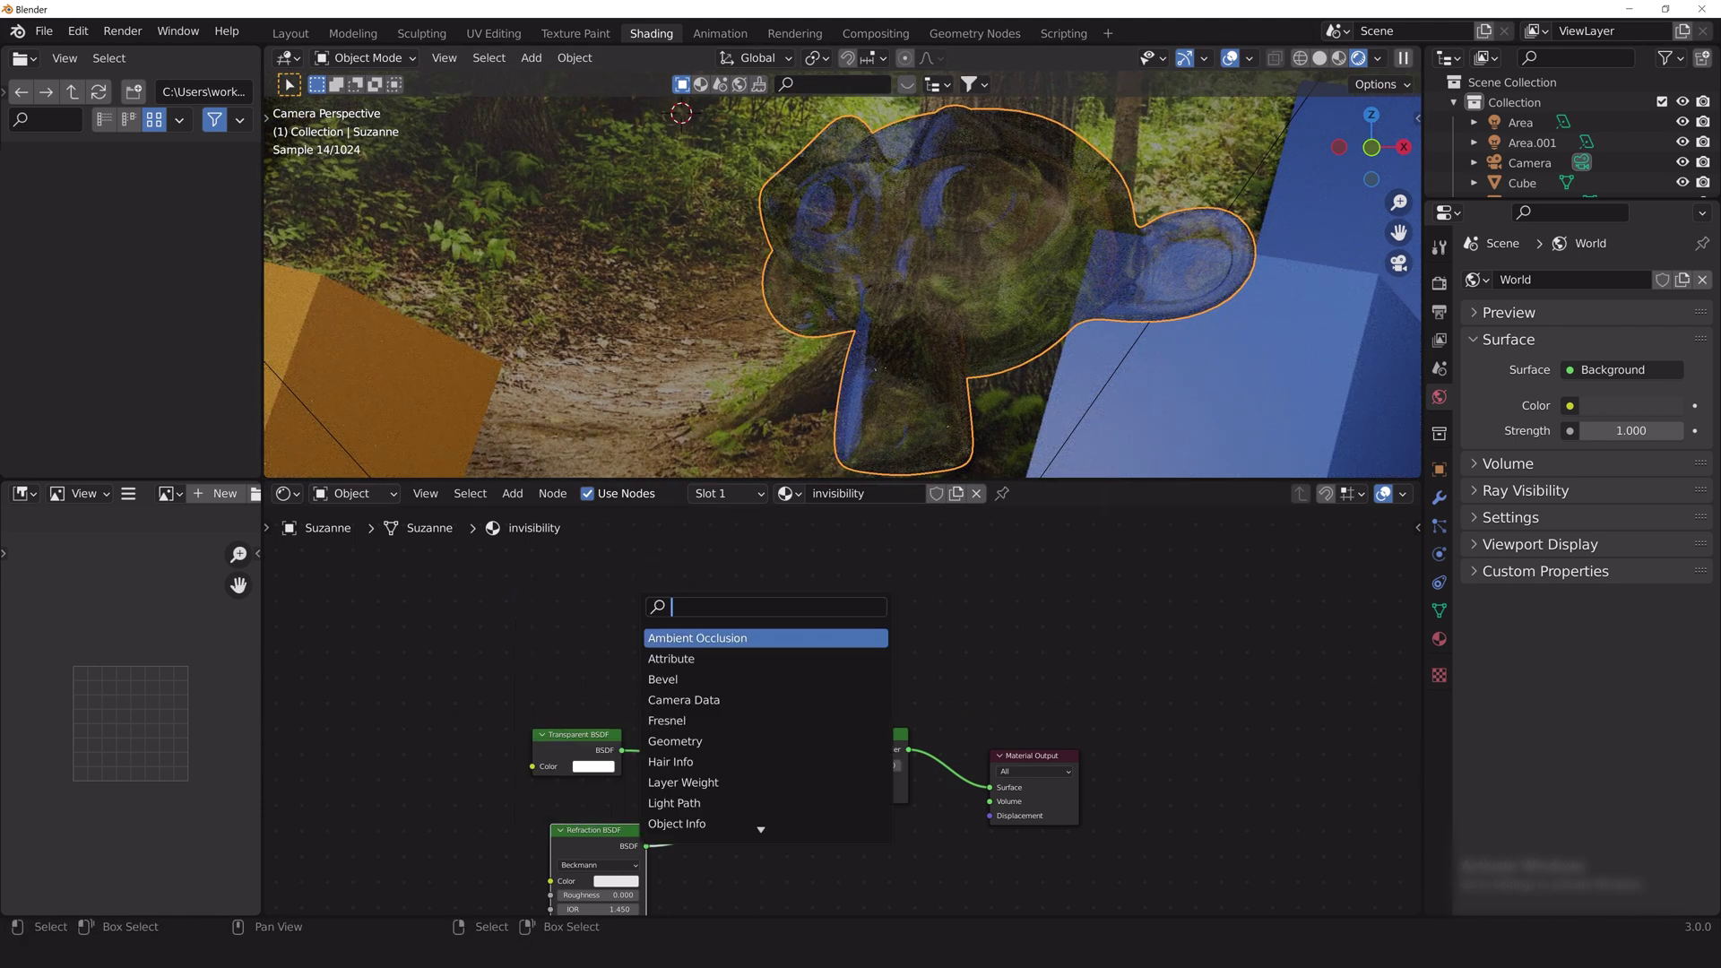
{"action": "type", "text": "light"}
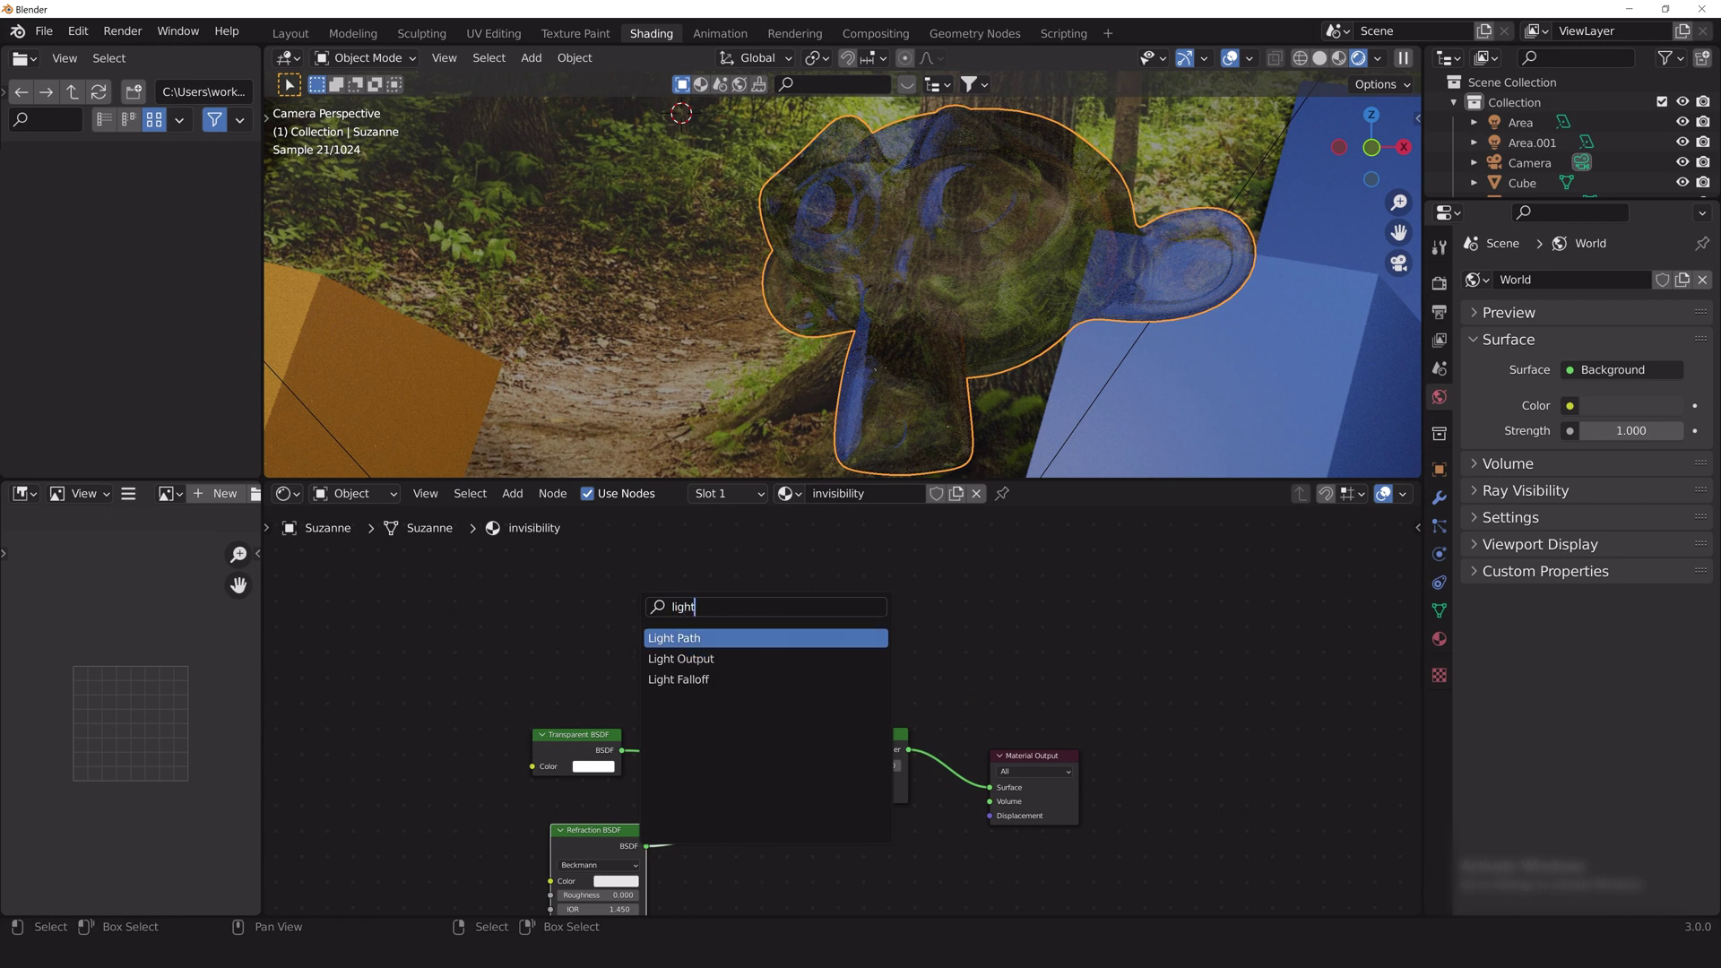
{"action": "key", "text": "Return"}
{"action": "left_click", "coordinate": [708, 566]}
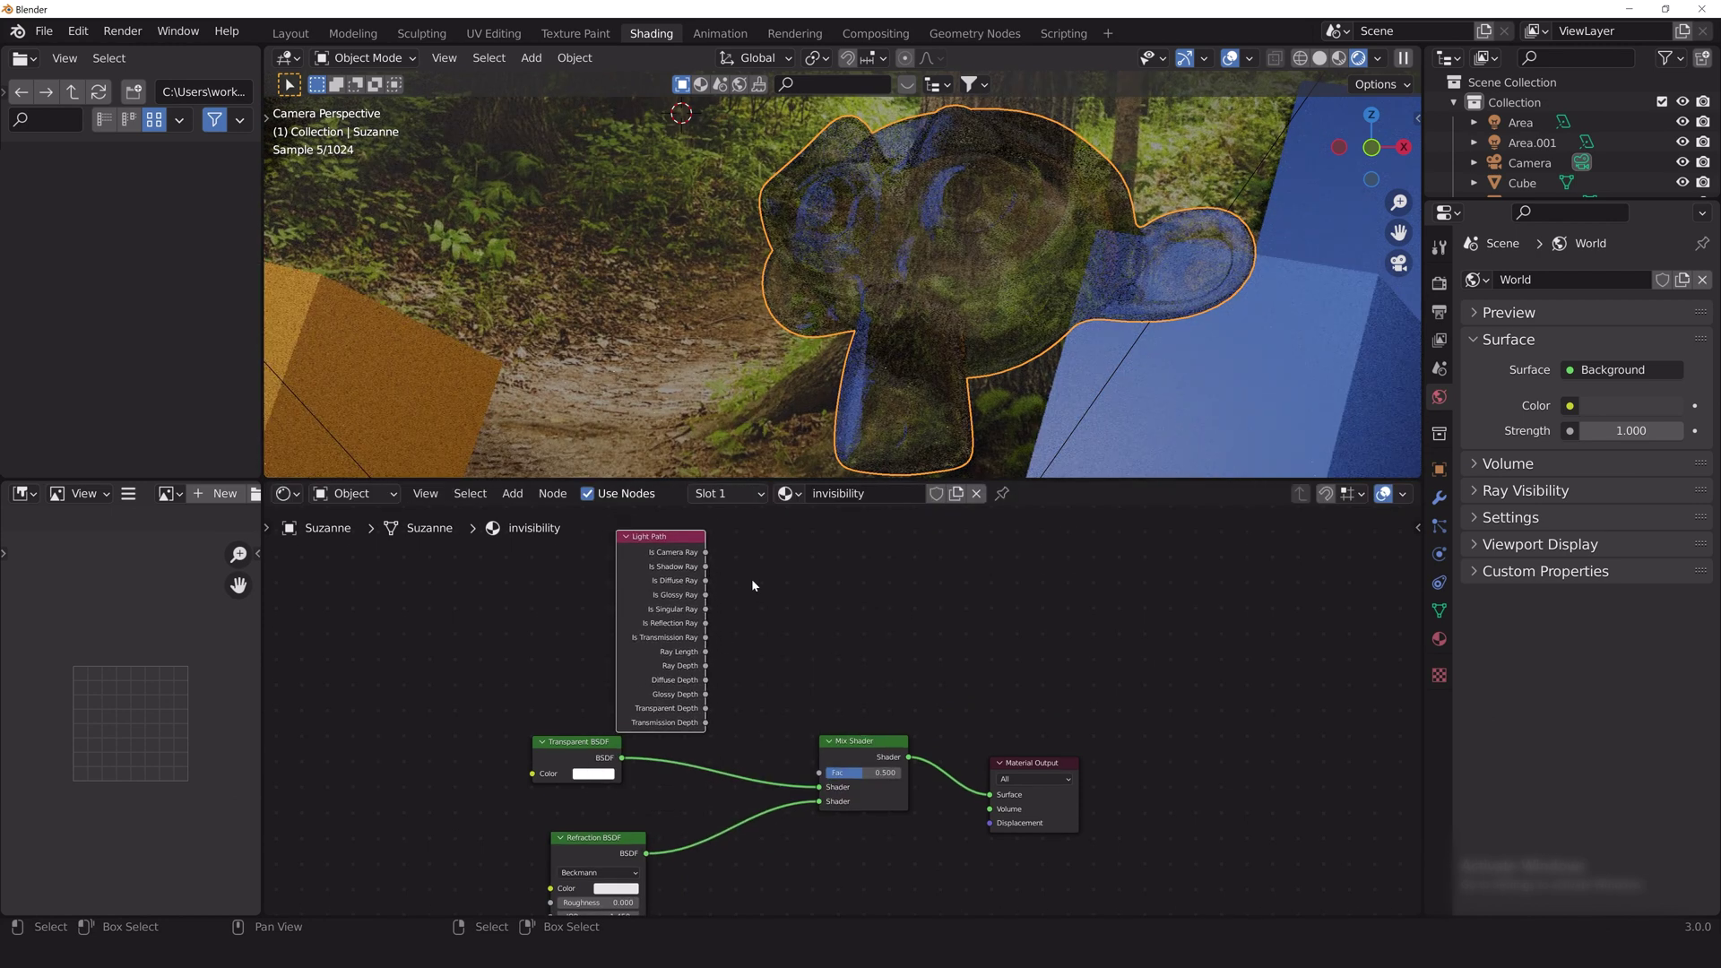
{"action": "left_click_drag", "start_coordinate": [719, 560], "coordinate": [839, 748]}
{"action": "left_click_drag", "start_coordinate": [706, 552], "coordinate": [820, 774]}
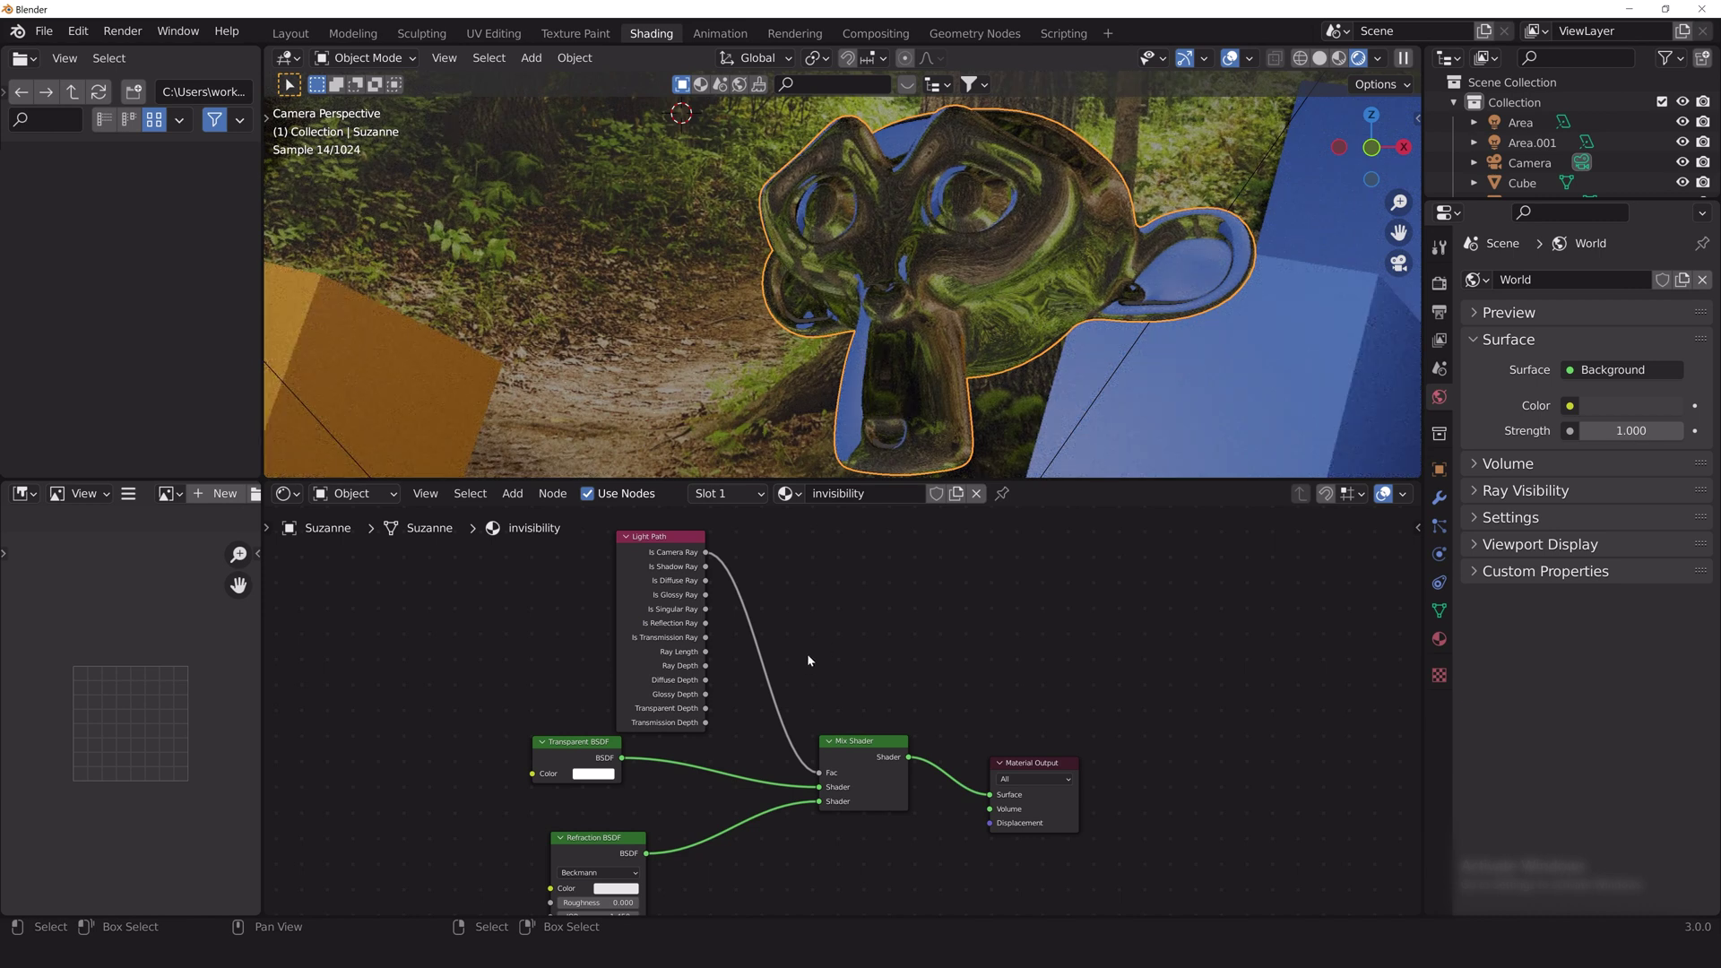
Step: Insert a second Mix Shader between the existing Mix Shader and the Material Output
{"action": "middle_click_drag", "start_coordinate": [805, 656], "coordinate": [821, 604]}
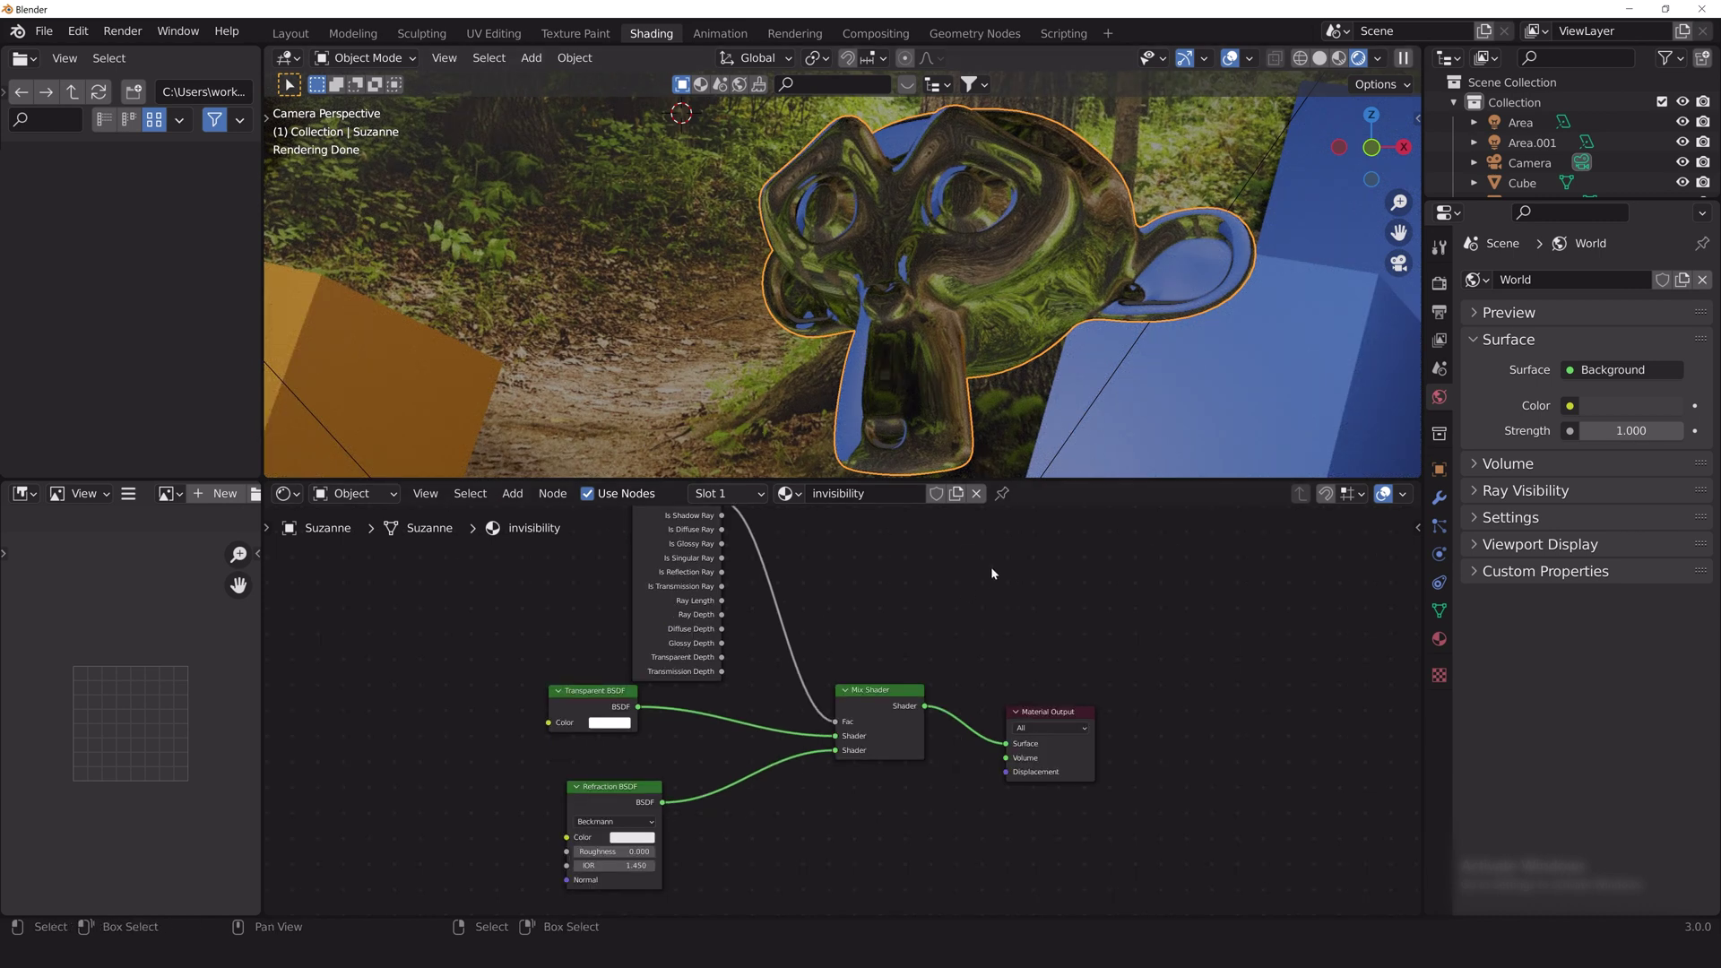
{"action": "middle_click_drag", "start_coordinate": [984, 561], "coordinate": [919, 593]}
{"action": "key", "text": "shift+a"}
{"action": "left_click", "coordinate": [917, 557]}
{"action": "type", "text": "mix"}
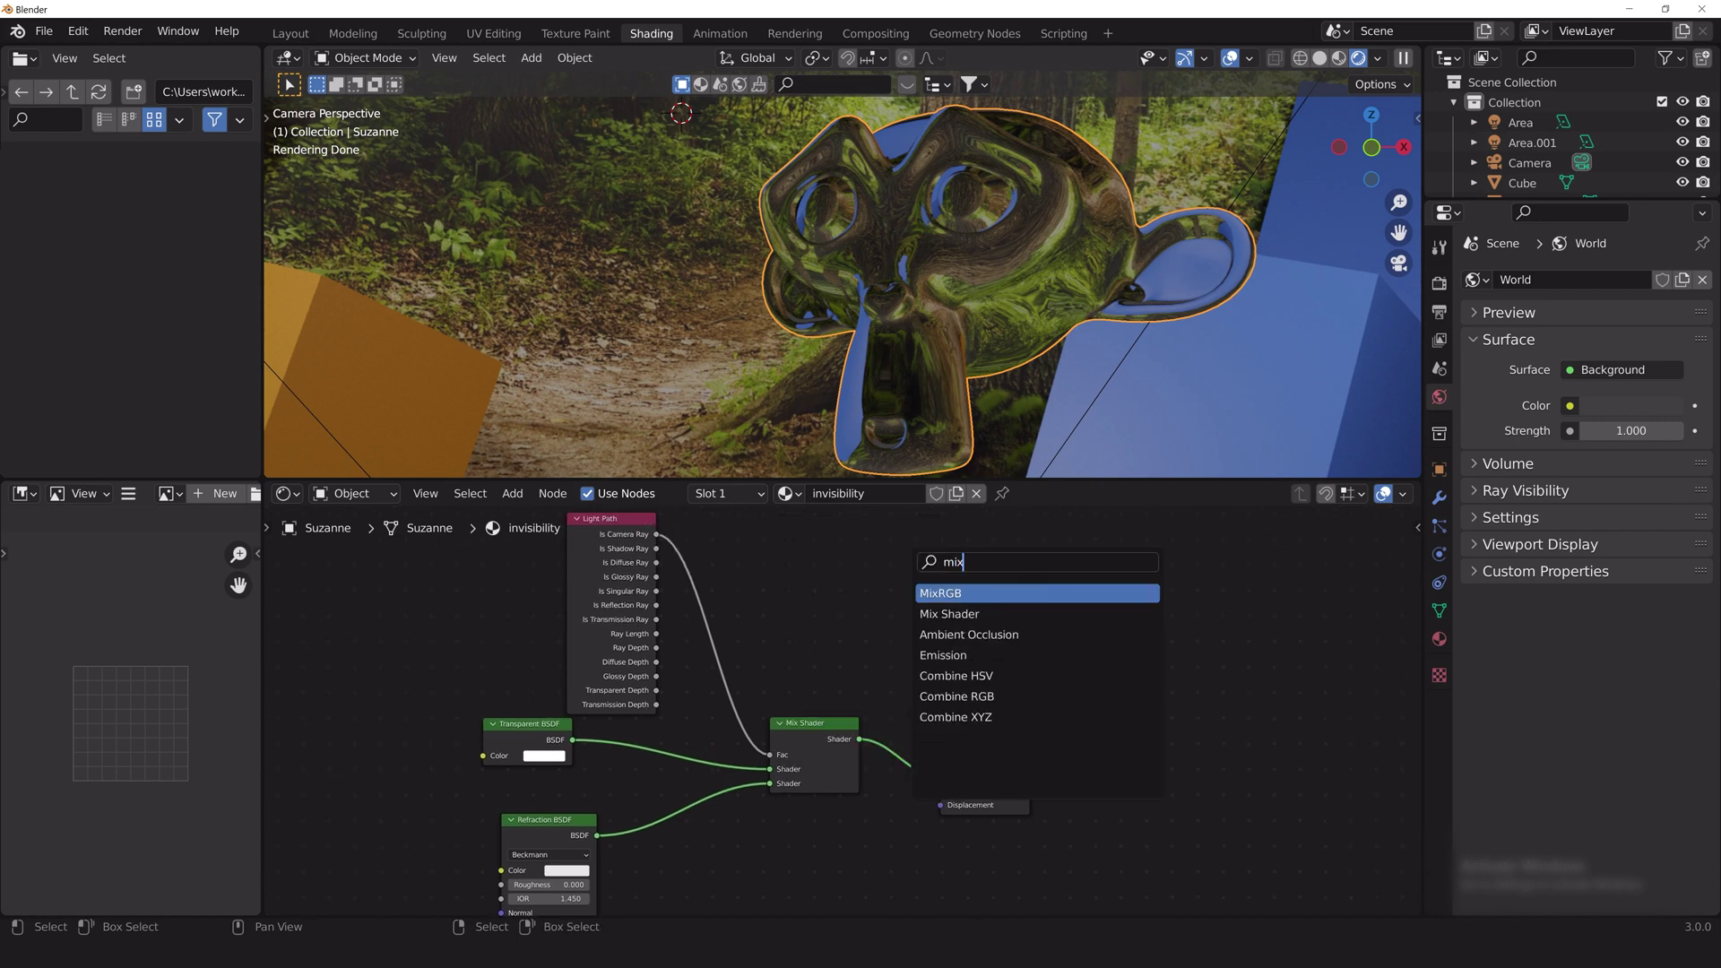
{"action": "left_click", "coordinate": [941, 617]}
{"action": "left_click", "coordinate": [938, 742]}
Step: Add another Transparent BSDF and connect it to the second Shader input of the new Mix Shader
{"action": "key", "text": "shift+a"}
{"action": "type", "text": "transpa"}
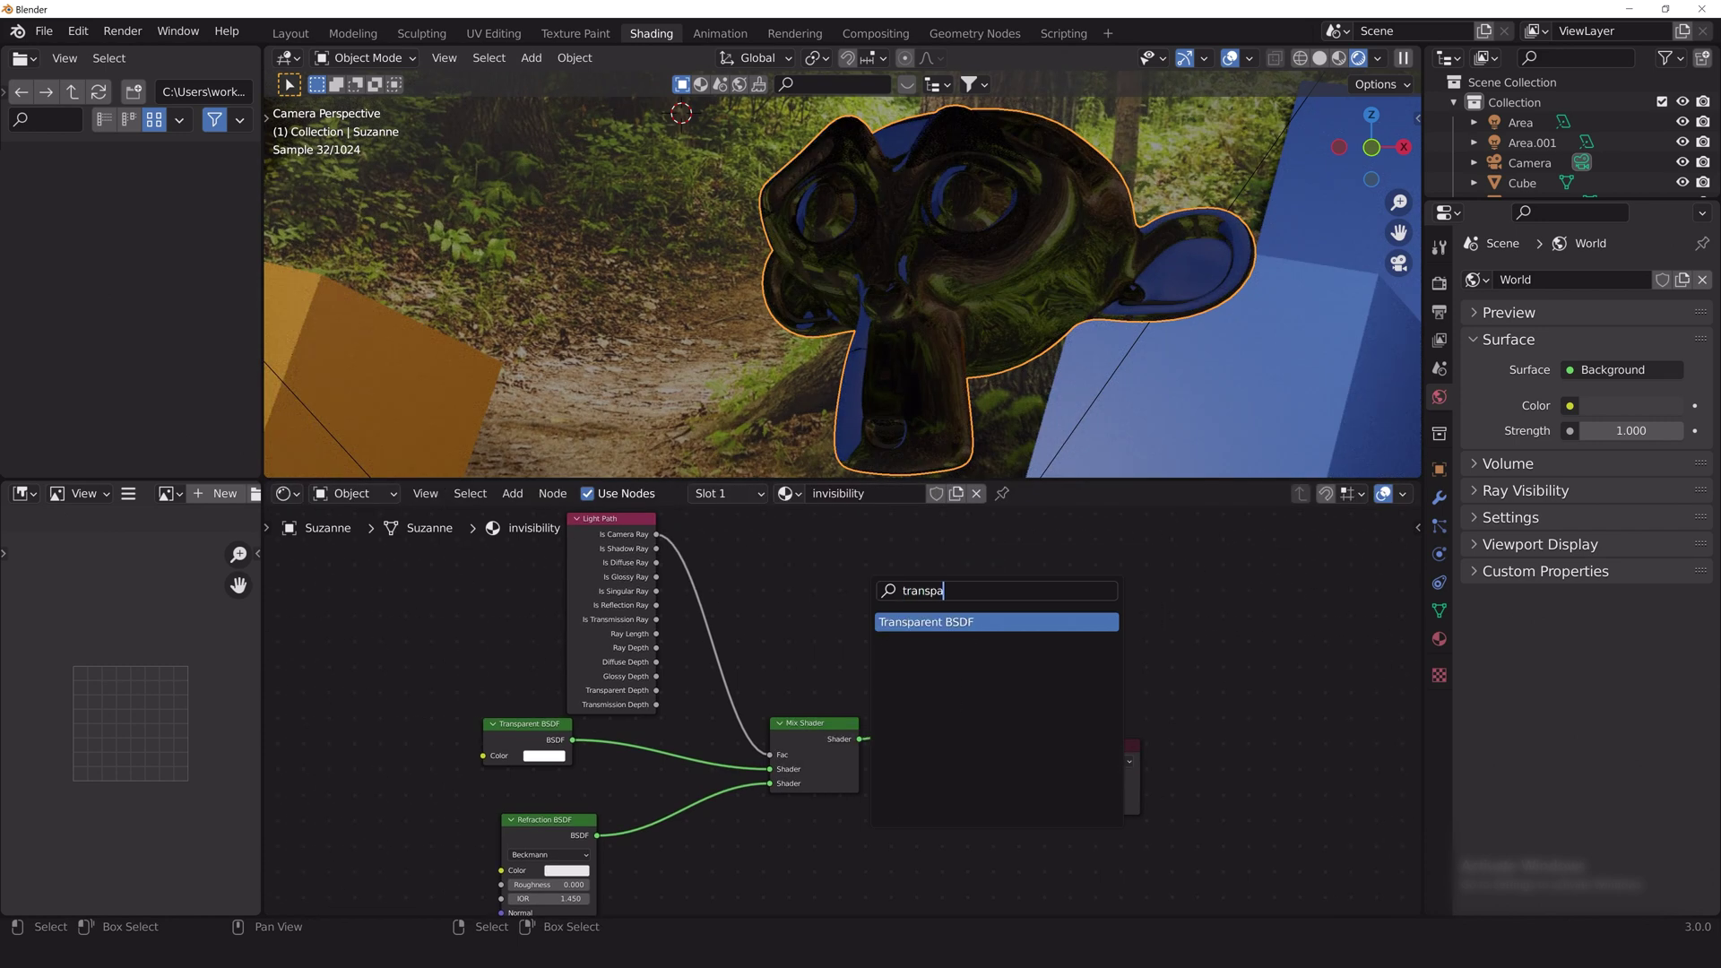
{"action": "key", "text": "Return"}
{"action": "left_click_drag", "start_coordinate": [892, 623], "coordinate": [911, 742]}
Step: Set the last Mix Shader's Fac to 1.000 and place its Transparent BSDF beneath the first Mix Shader
{"action": "key", "text": "g"}
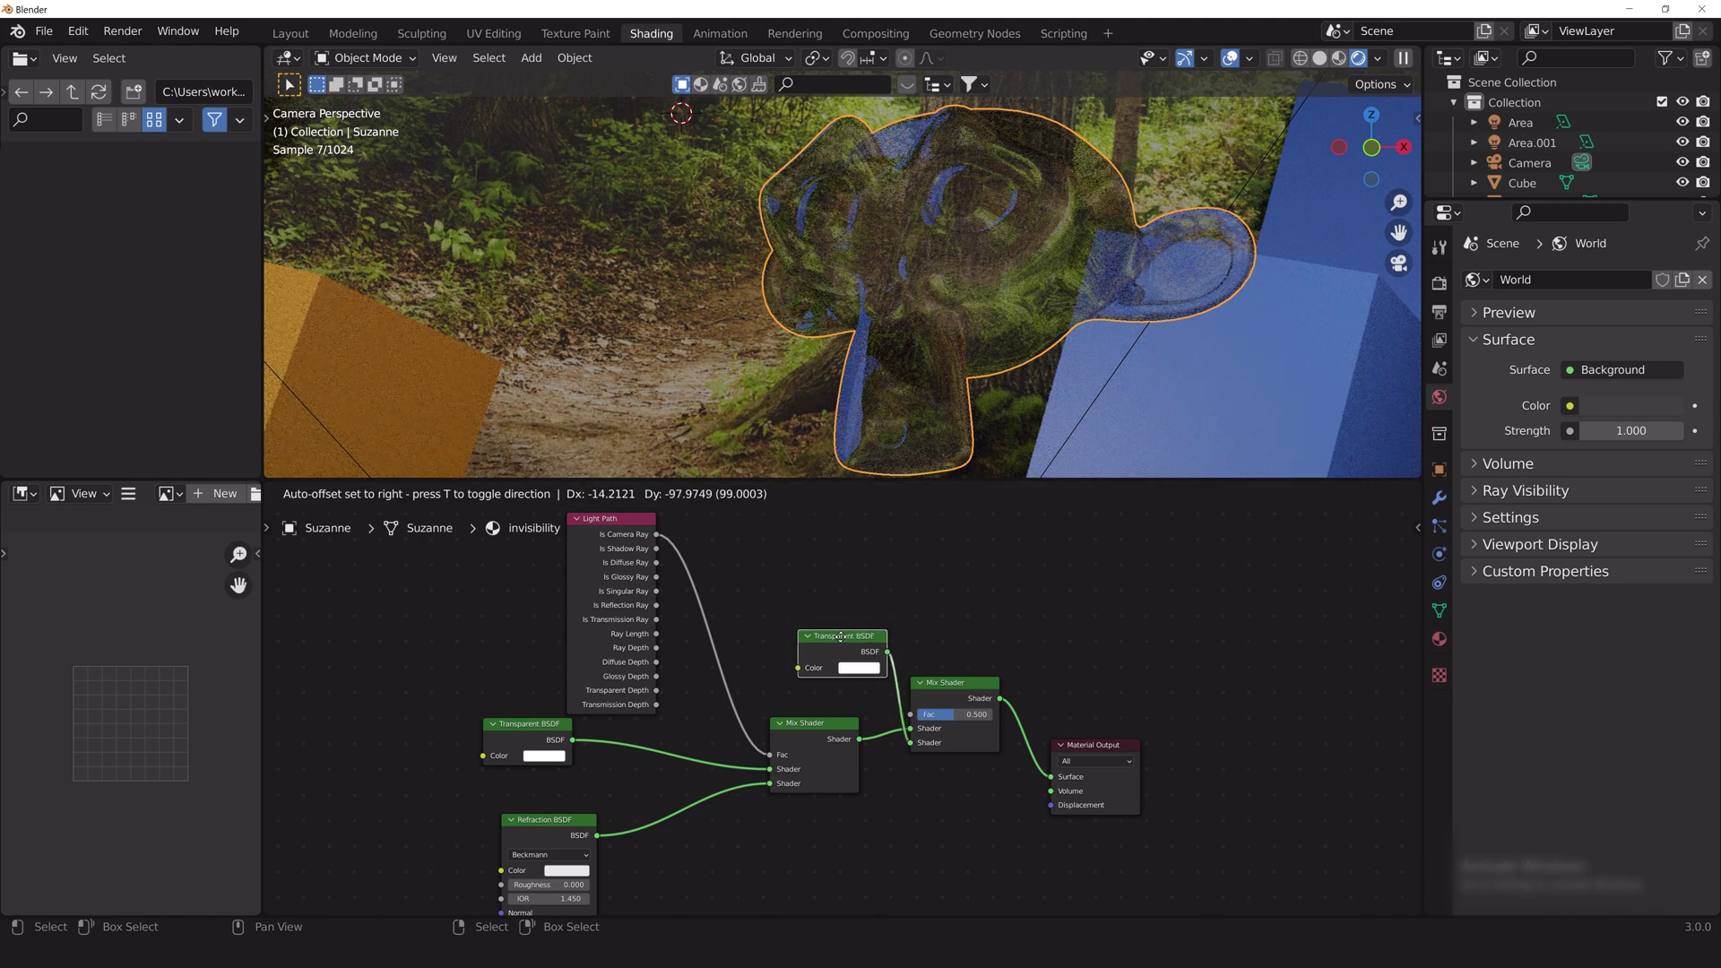
{"action": "left_click", "coordinate": [809, 639]}
{"action": "left_click_drag", "start_coordinate": [952, 715], "coordinate": [1046, 702]}
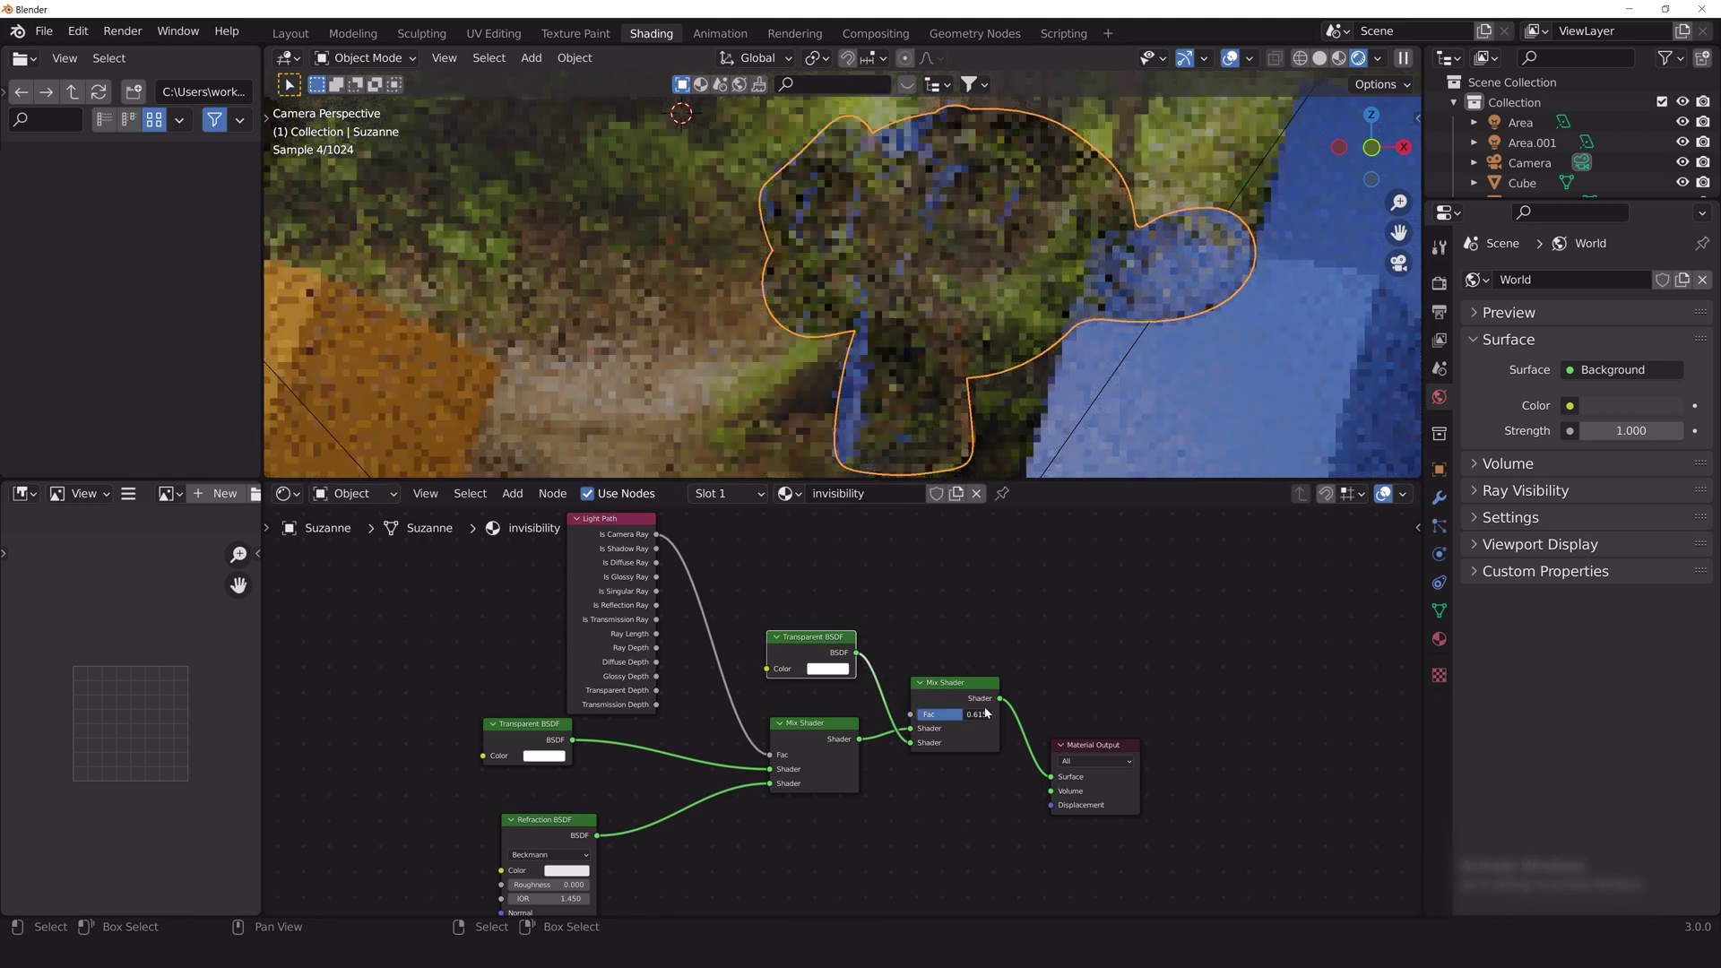
{"action": "left_click_drag", "start_coordinate": [789, 636], "coordinate": [810, 822]}
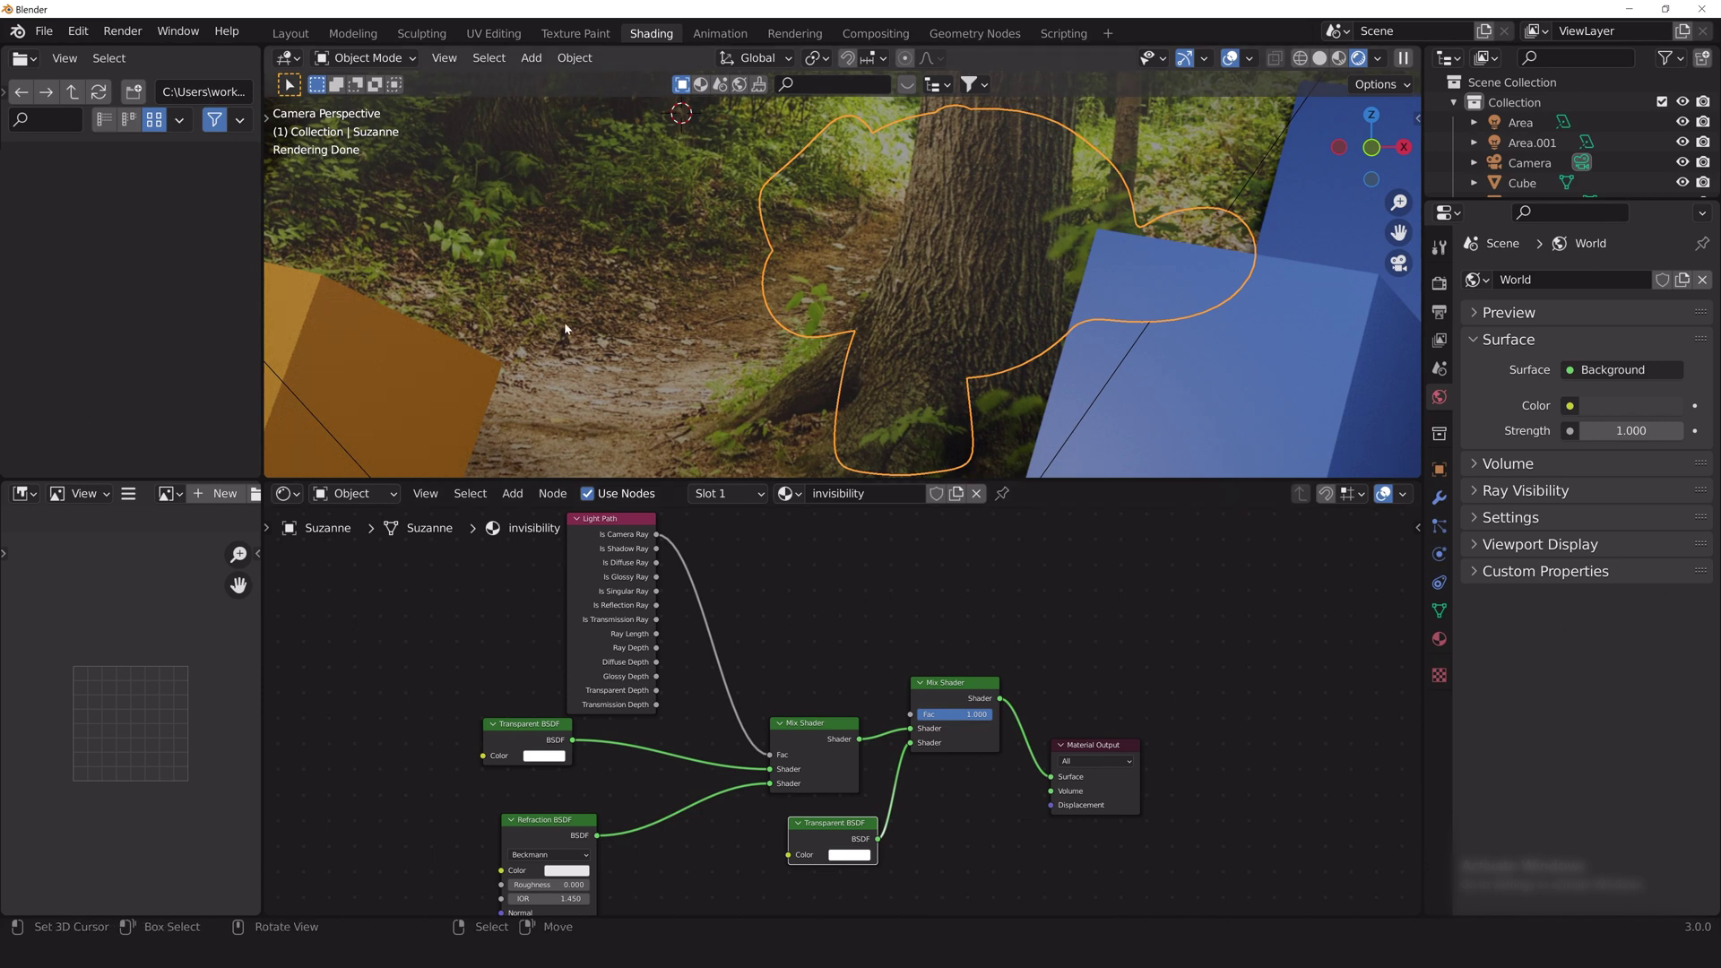
Step: Open a Timeline in a new area beneath the 3D viewport and set the current frame to 10
{"action": "left_click_drag", "start_coordinate": [267, 474], "coordinate": [276, 350]}
{"action": "left_click", "coordinate": [287, 364]}
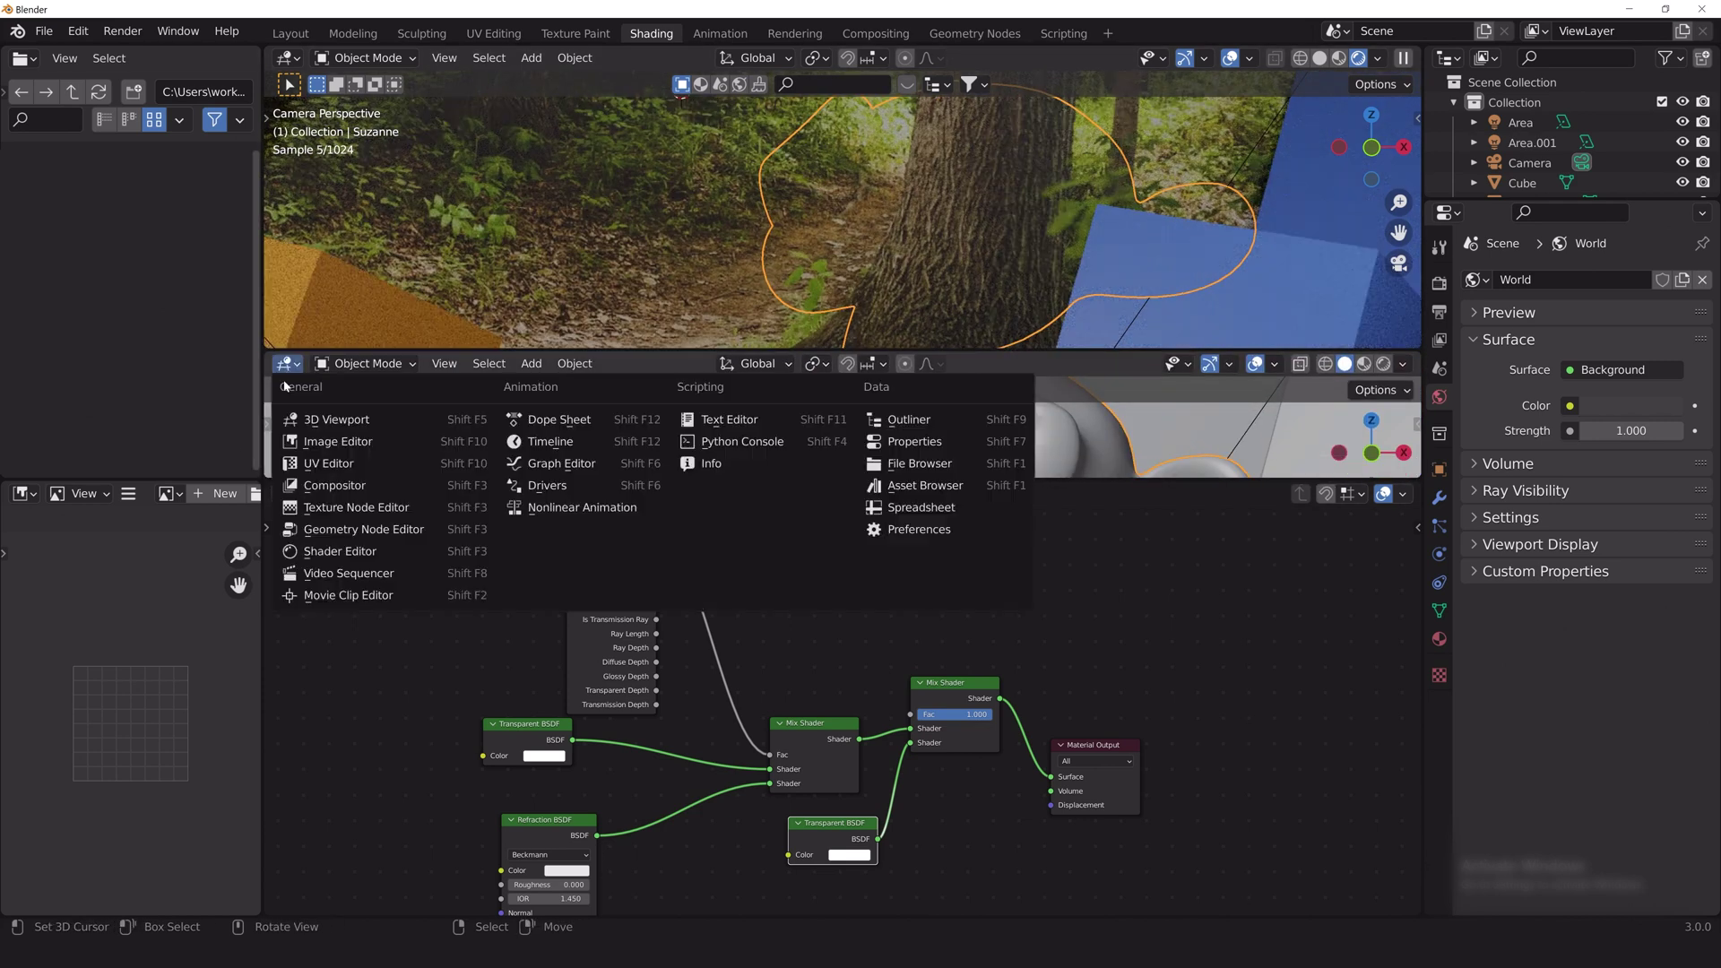
{"action": "left_click", "coordinate": [548, 440]}
{"action": "left_click", "coordinate": [527, 455]}
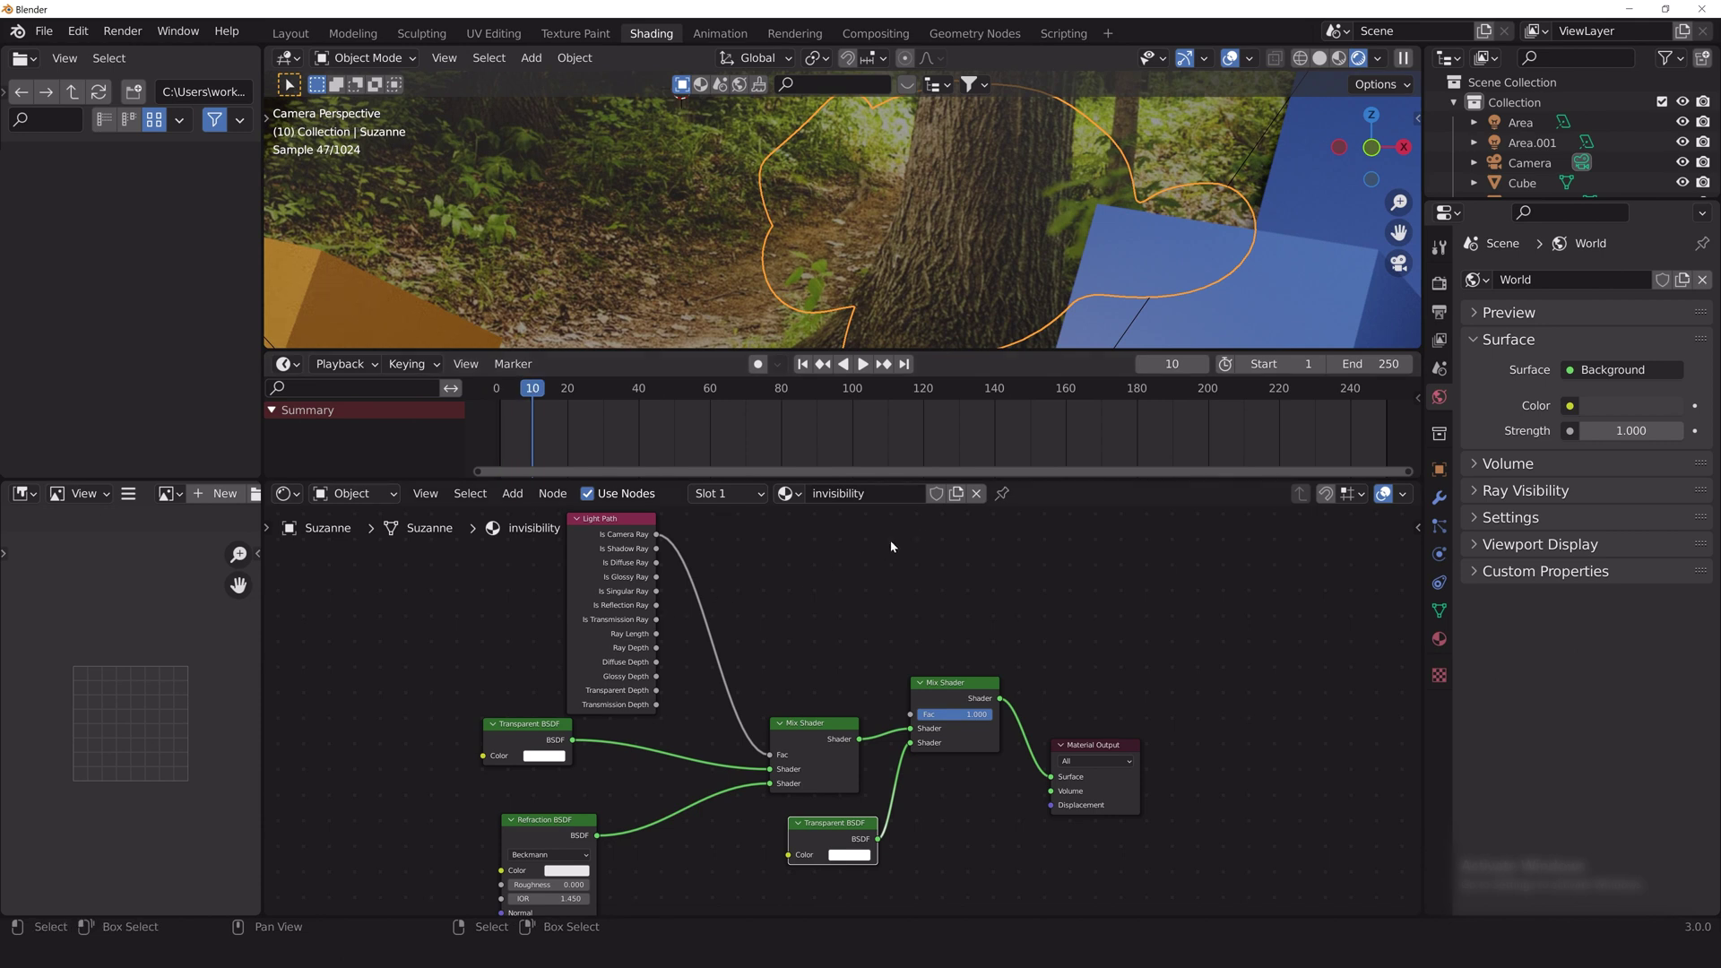
Step: Keyframe the last Mix Shader's Fac at 1.000 on frame 10 and at 0.000 on frame 15
{"action": "right_click", "coordinate": [953, 714]}
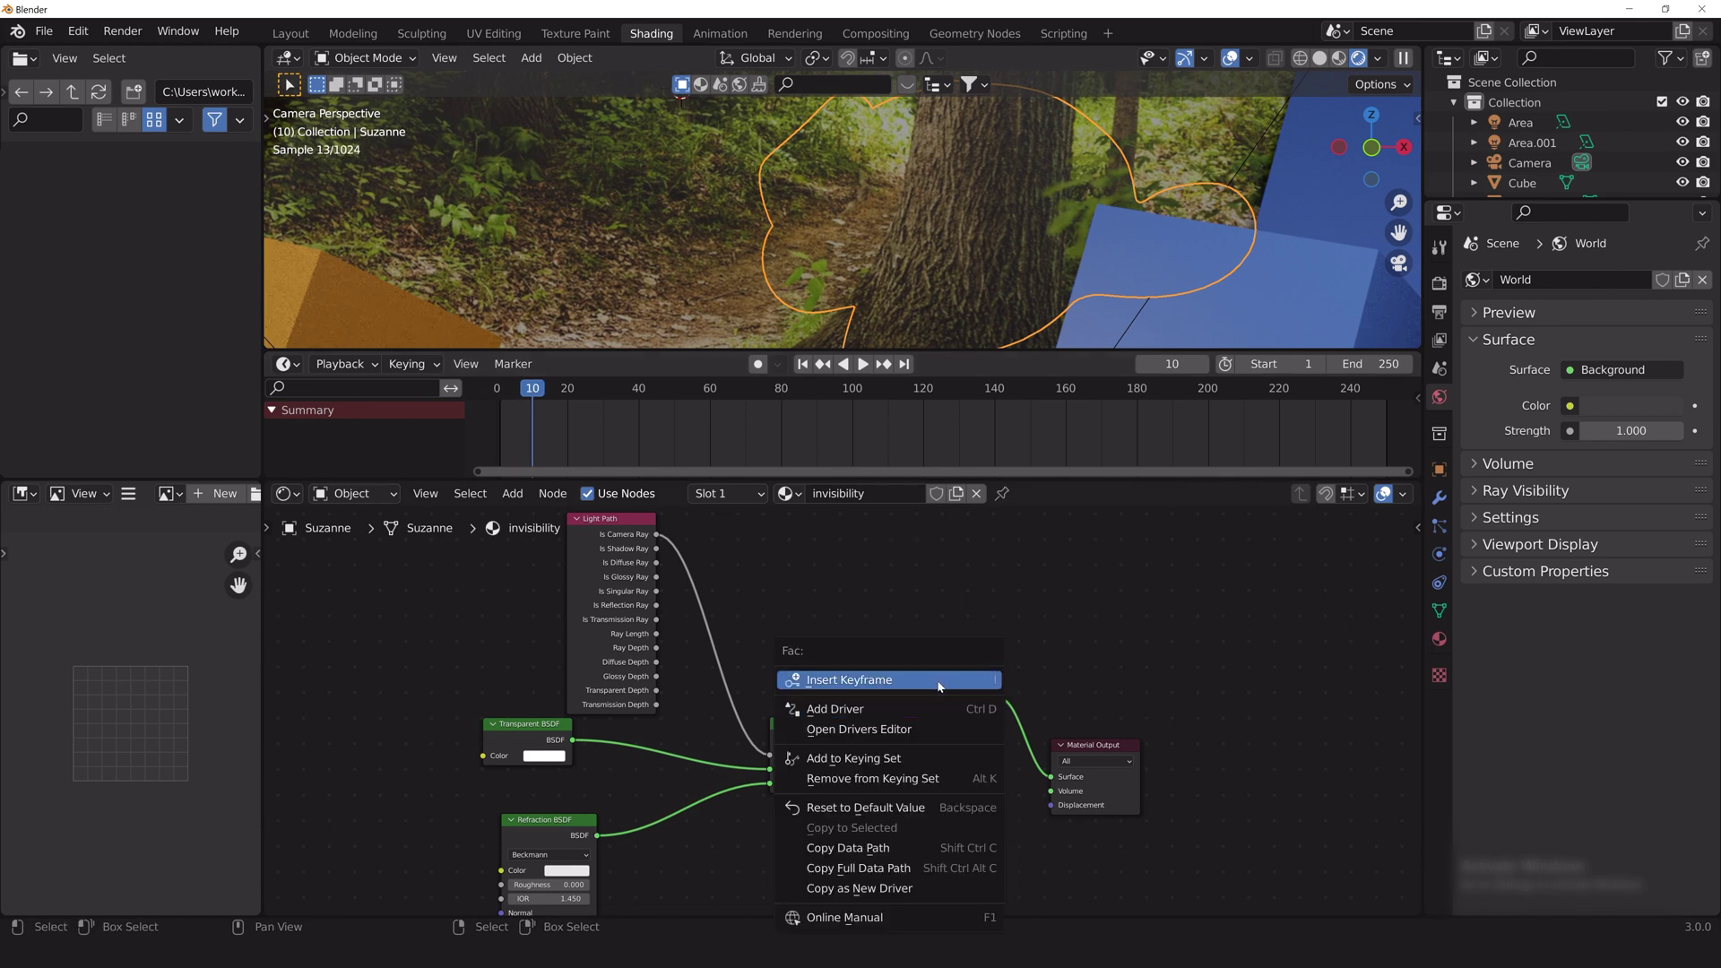
{"action": "left_click", "coordinate": [938, 686]}
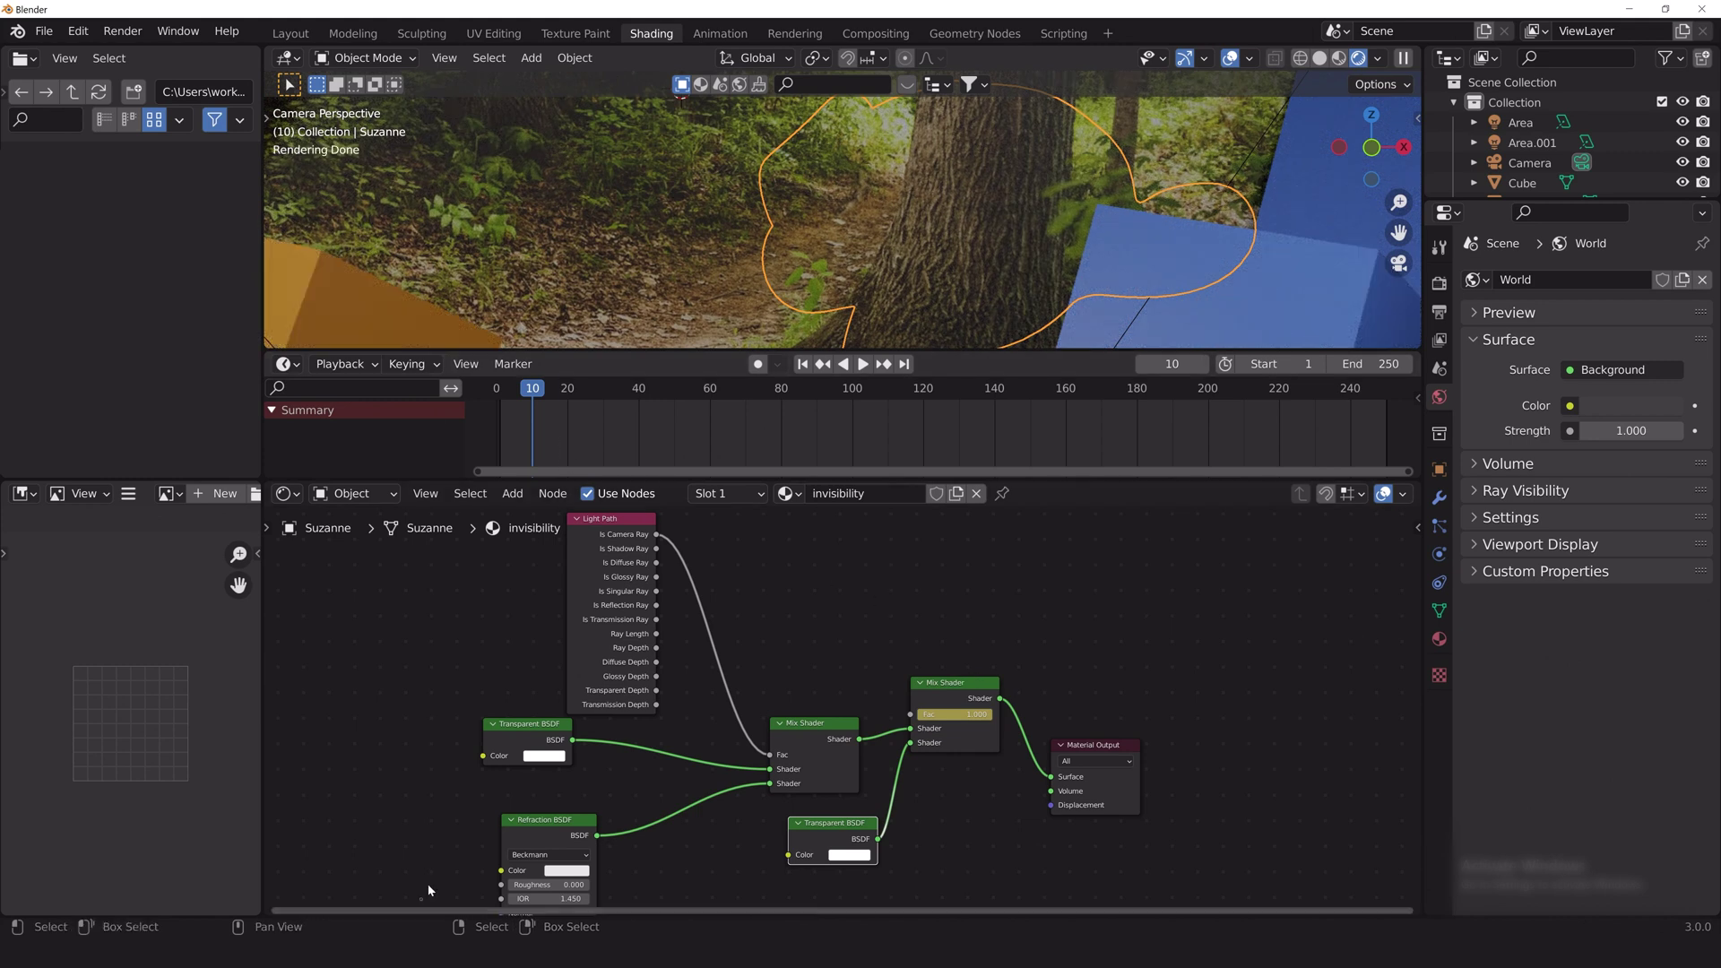
{"action": "left_click", "coordinate": [554, 396]}
{"action": "left_click_drag", "start_coordinate": [554, 396], "coordinate": [550, 397]}
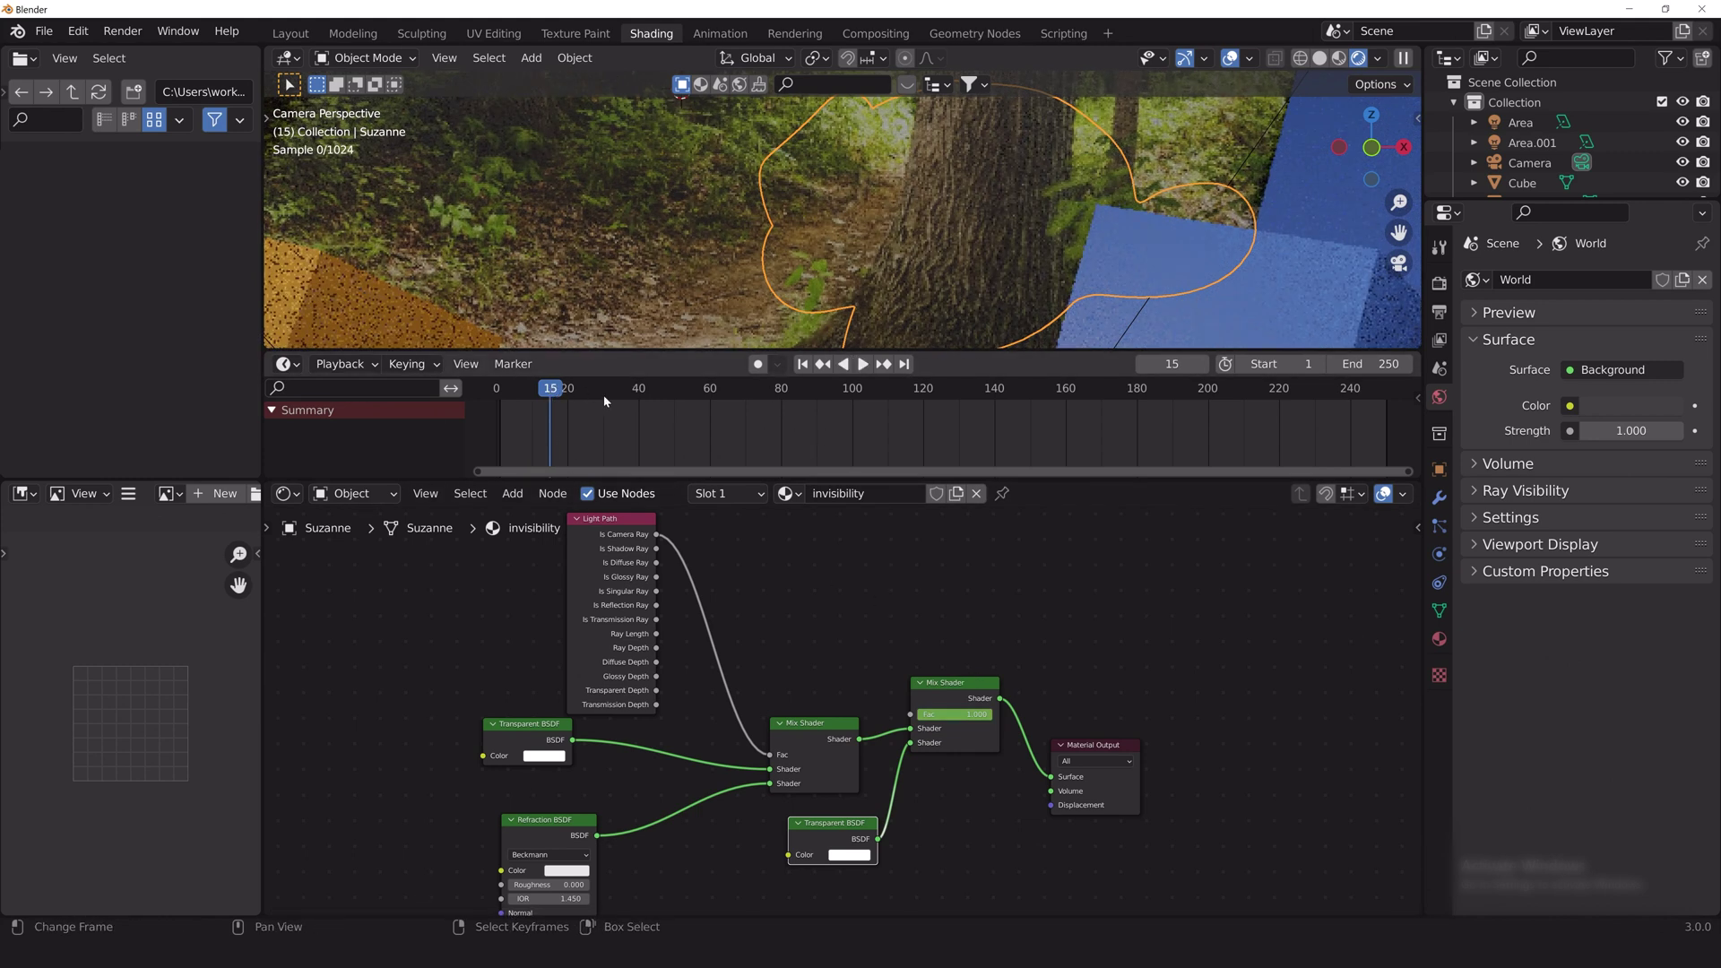
{"action": "left_click_drag", "start_coordinate": [975, 716], "coordinate": [864, 710]}
{"action": "right_click", "coordinate": [948, 726]}
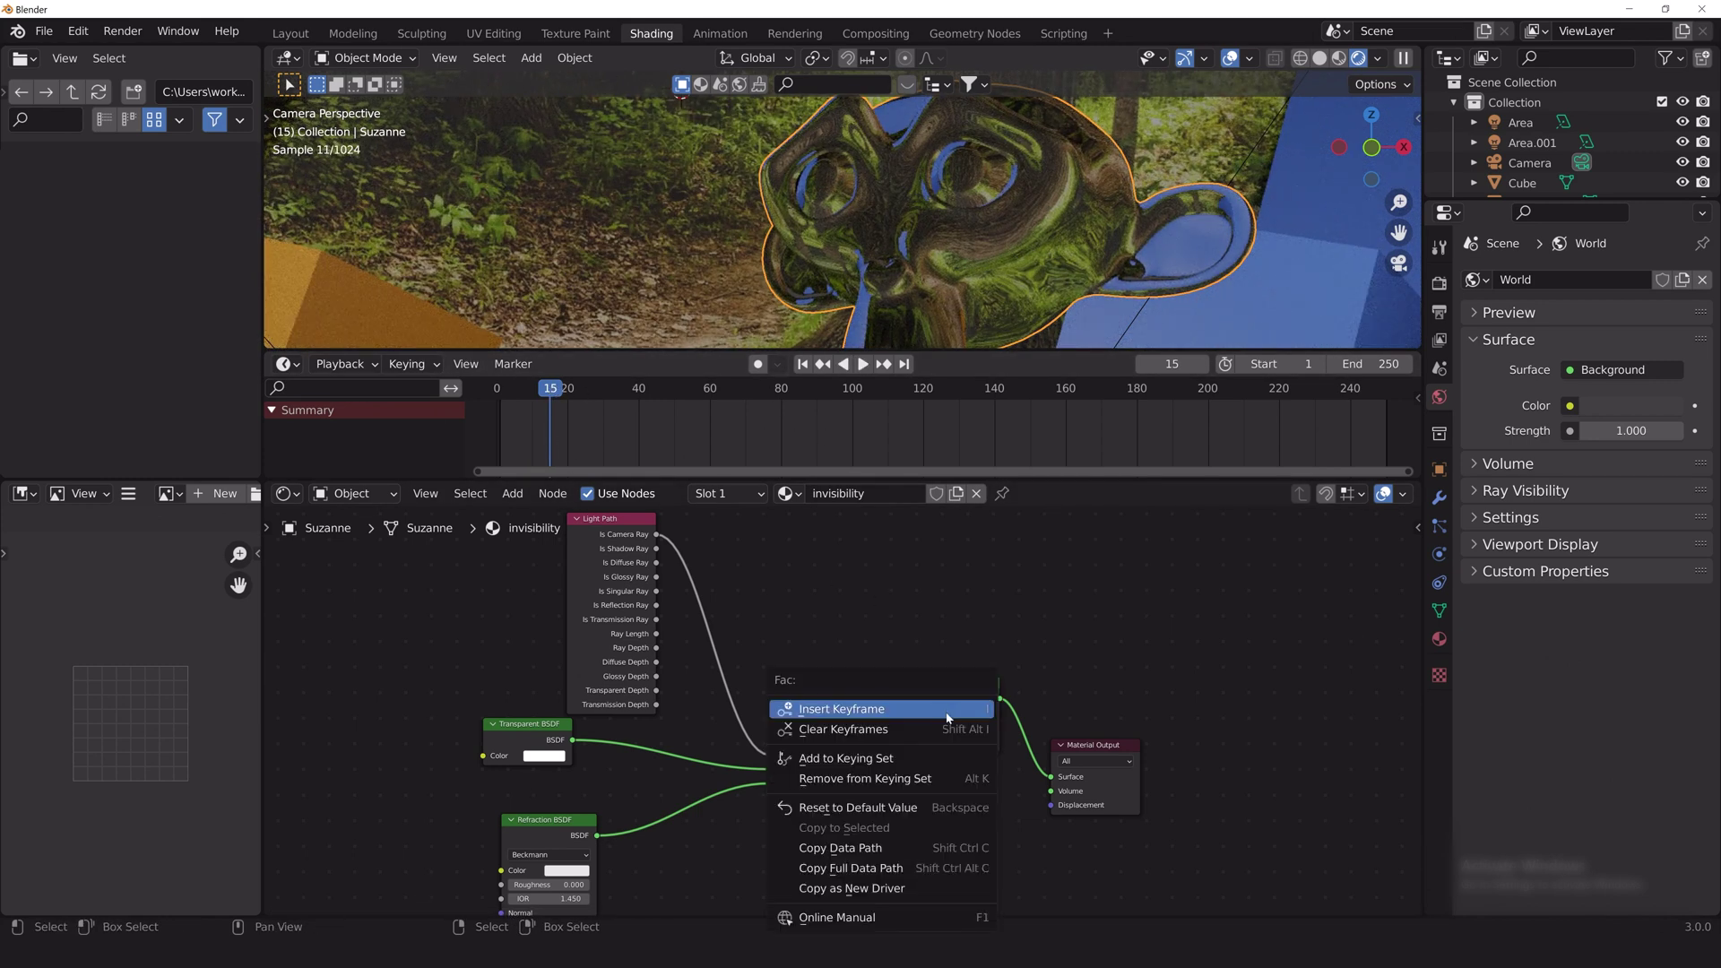
{"action": "left_click", "coordinate": [941, 707]}
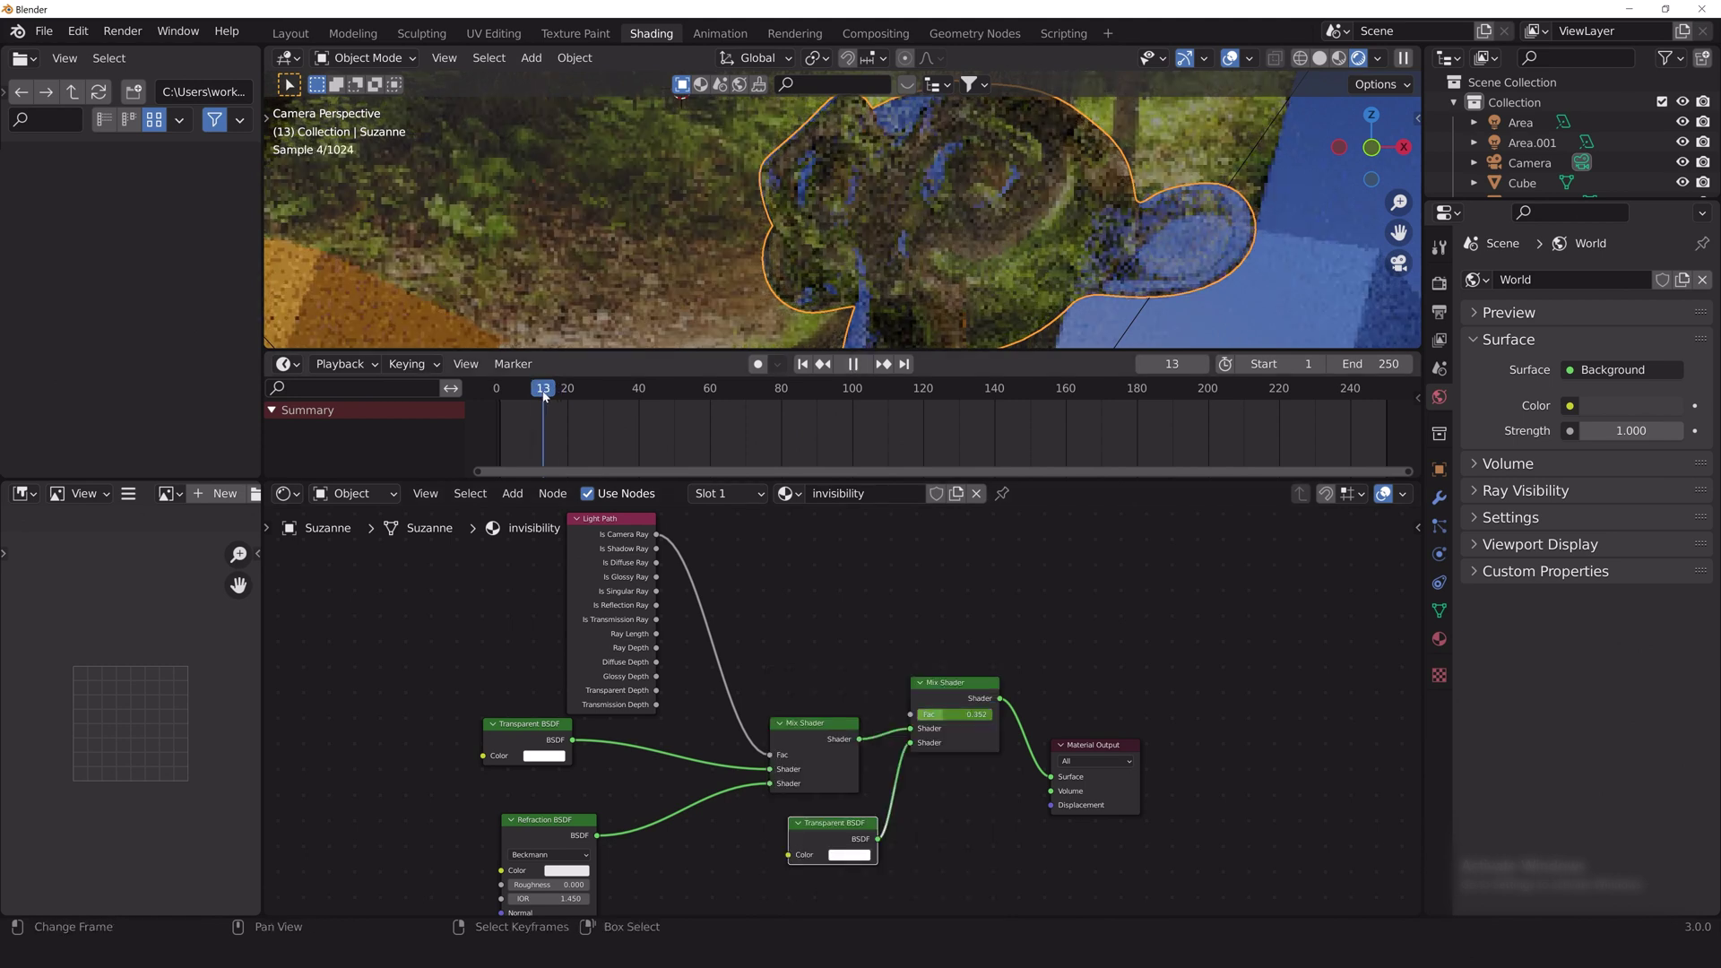
{"action": "mouse_move", "coordinate": [550, 396]}
{"action": "left_mouse_down"}
{"action": "mouse_move", "coordinate": [525, 398]}
{"action": "mouse_move", "coordinate": [560, 398]}
{"action": "left_mouse_up"}
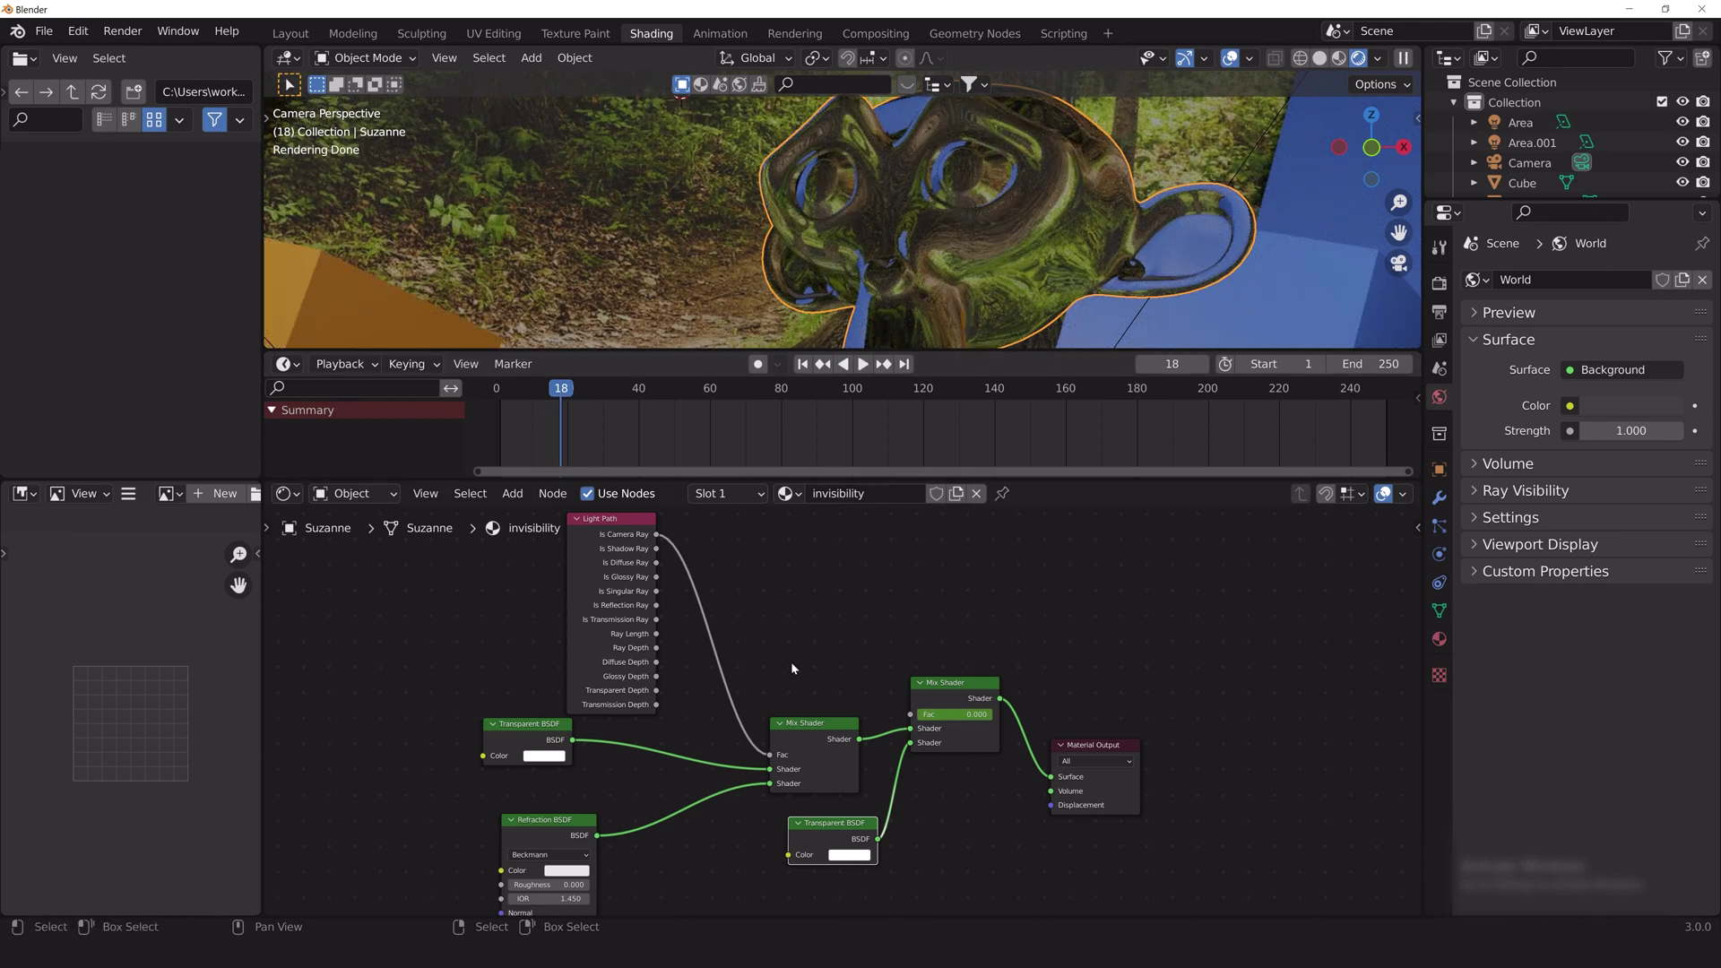
Step: Return to frame 10, set the Refraction BSDF's IOR to 1.000 and insert a keyframe on it
{"action": "left_click", "coordinate": [551, 818]}
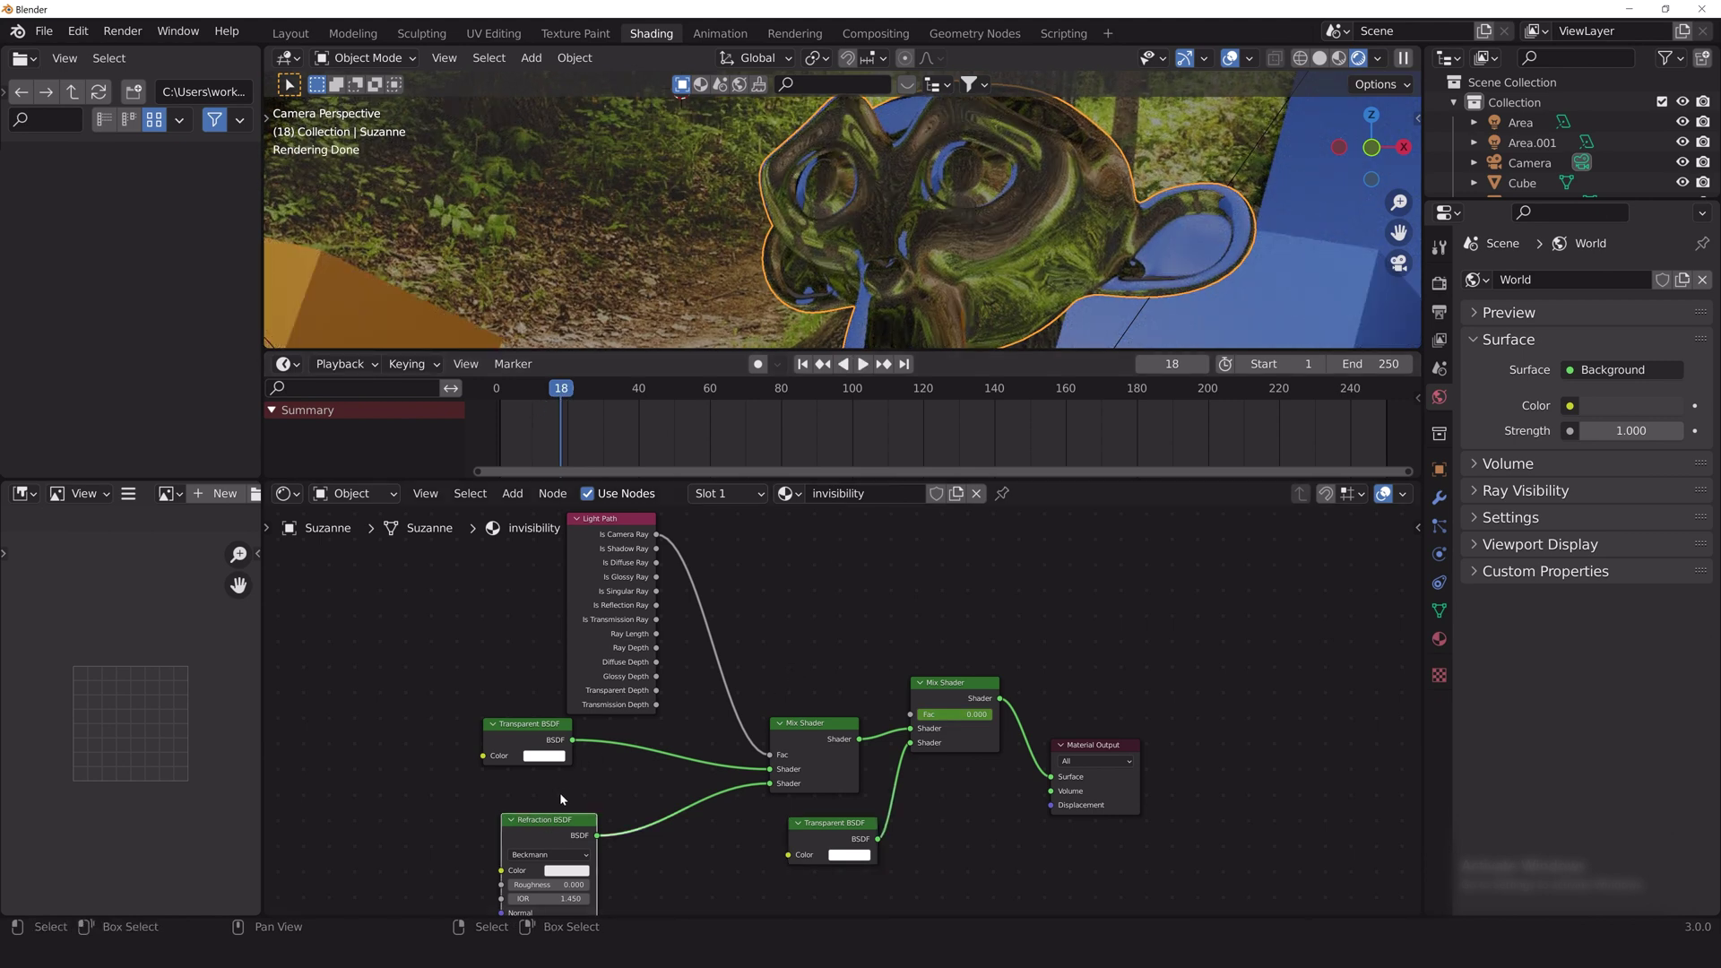
{"action": "middle_click_drag", "start_coordinate": [605, 791], "coordinate": [714, 698]}
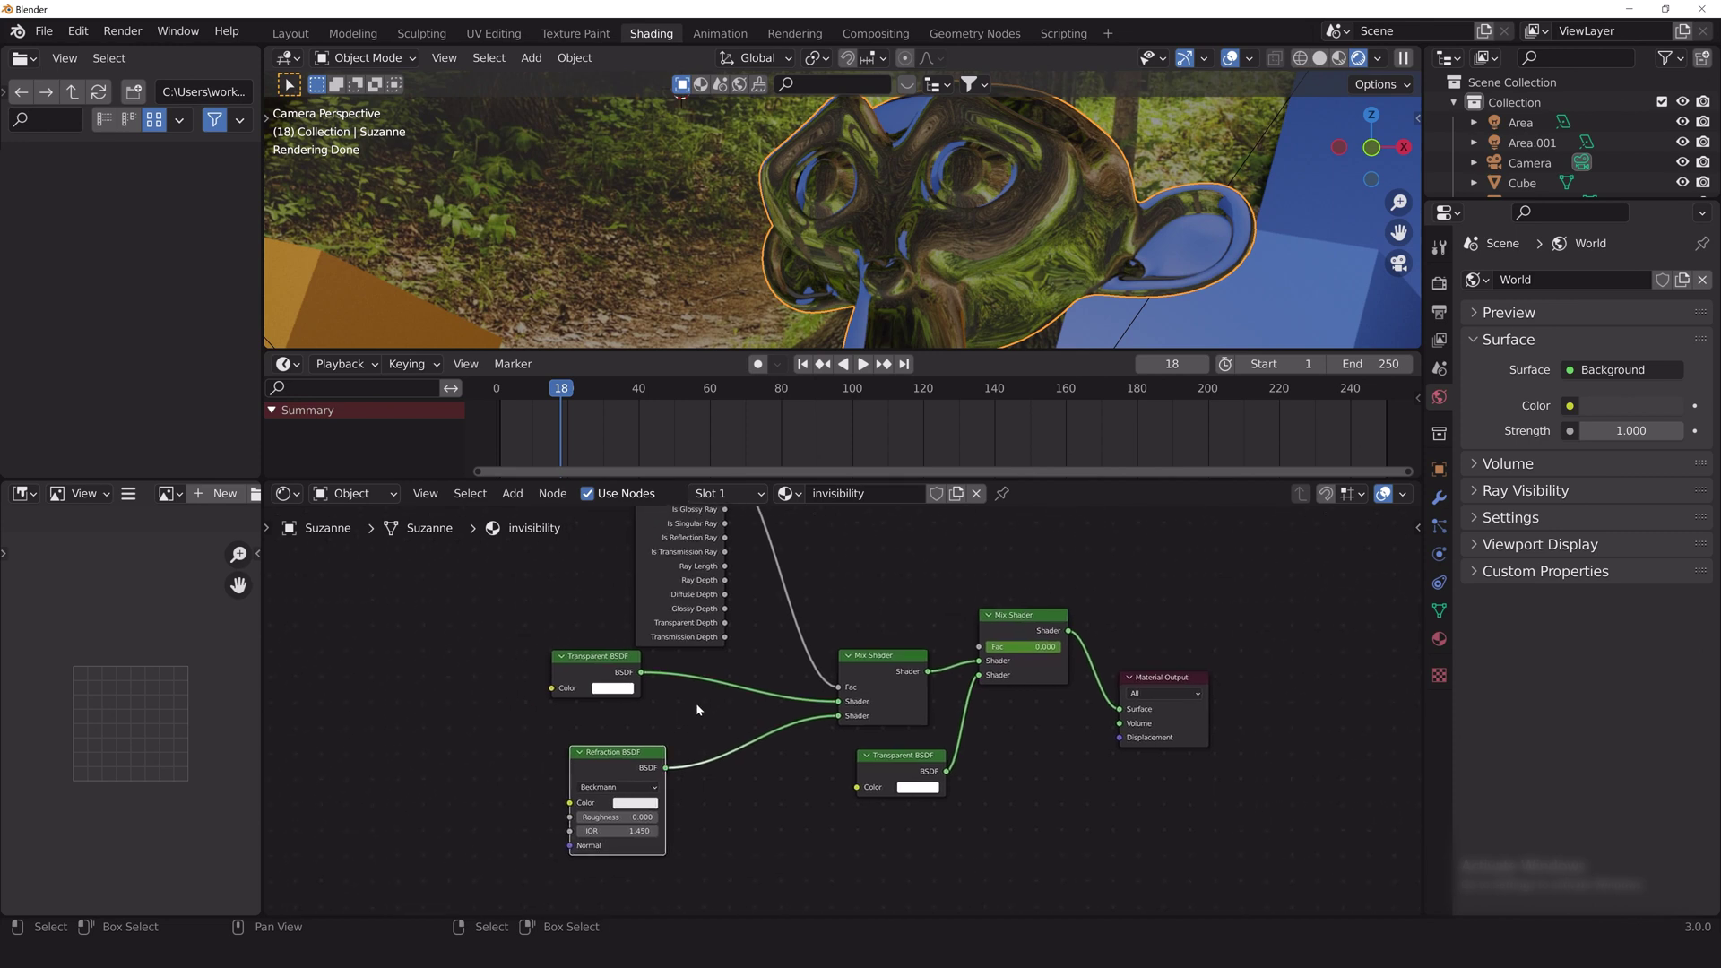
{"action": "middle_click_drag", "start_coordinate": [718, 722], "coordinate": [733, 622], "text": "ctrl"}
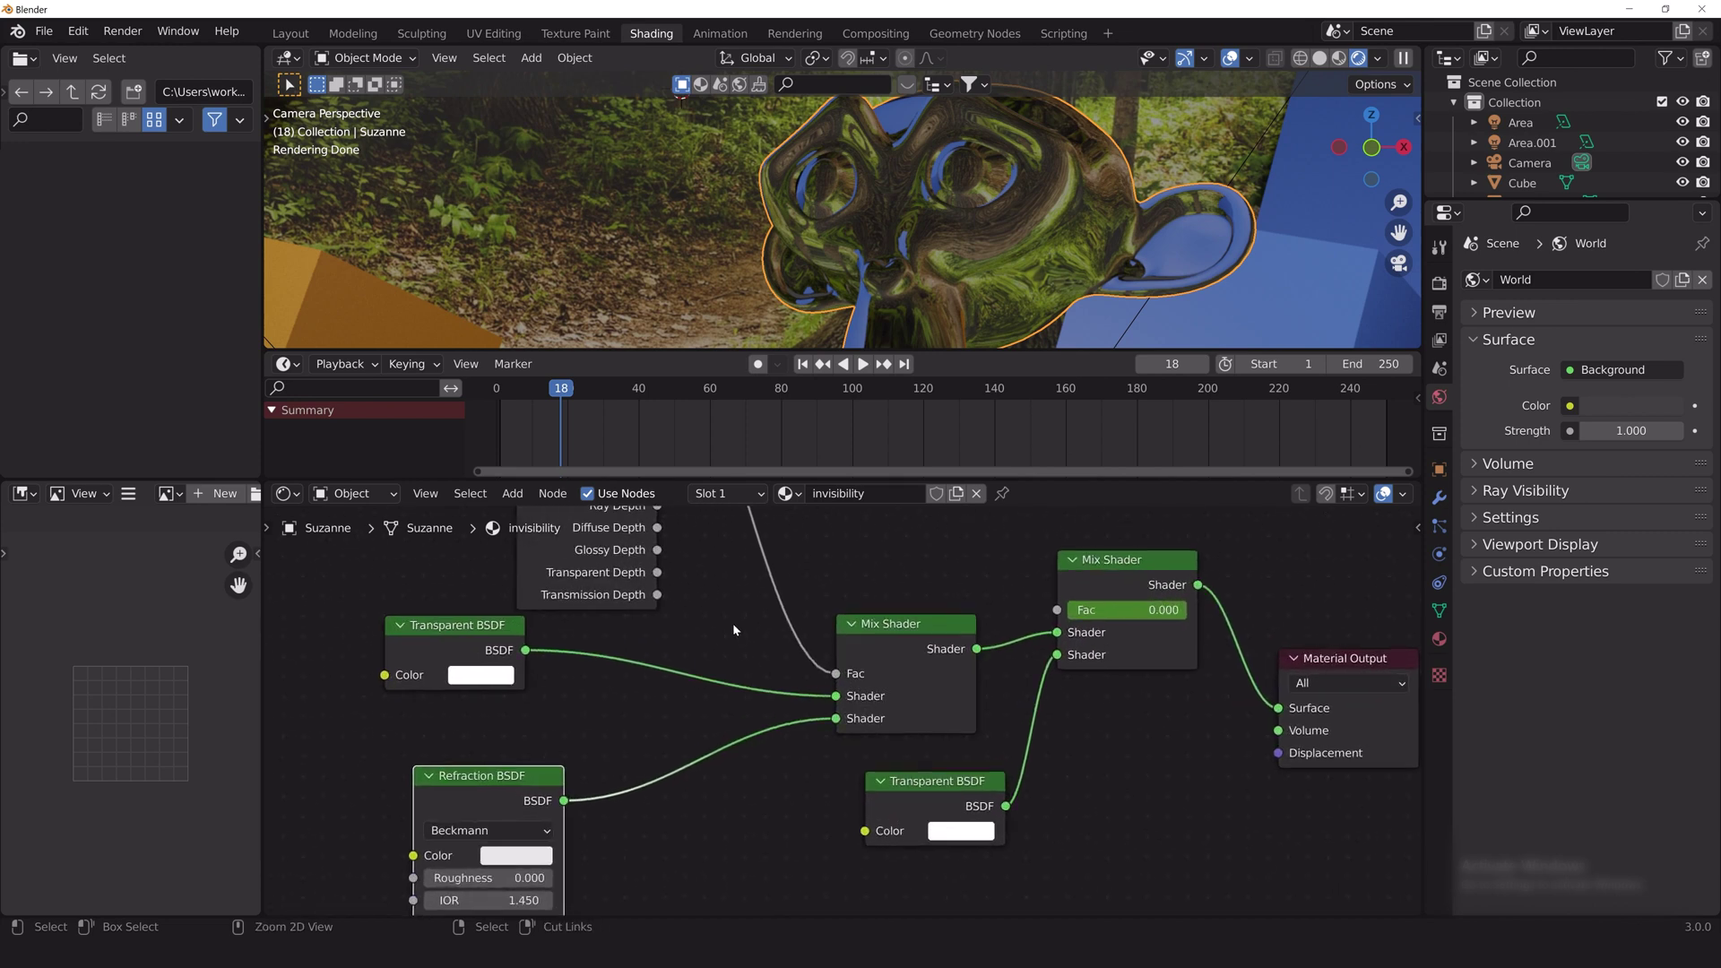
{"action": "middle_click_drag", "start_coordinate": [639, 762], "coordinate": [789, 682], "text": "shift"}
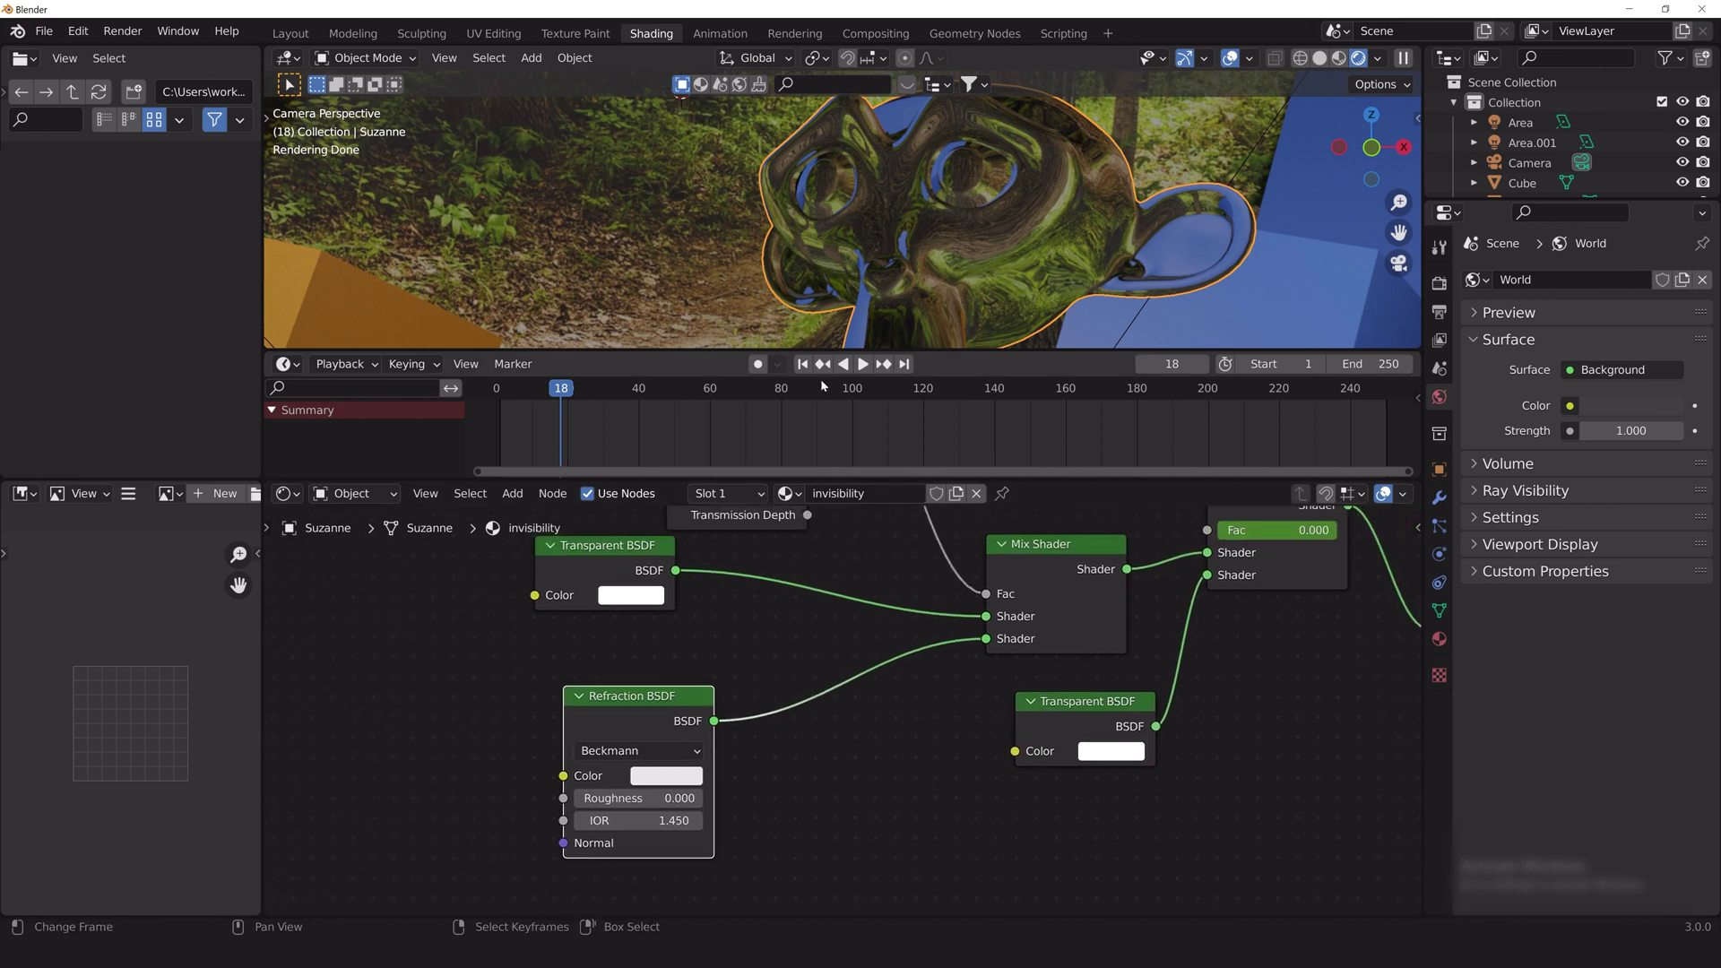
{"action": "left_click", "coordinate": [1171, 364]}
{"action": "type", "text": "10"}
{"action": "key", "text": "Return"}
{"action": "double_click", "coordinate": [638, 820]}
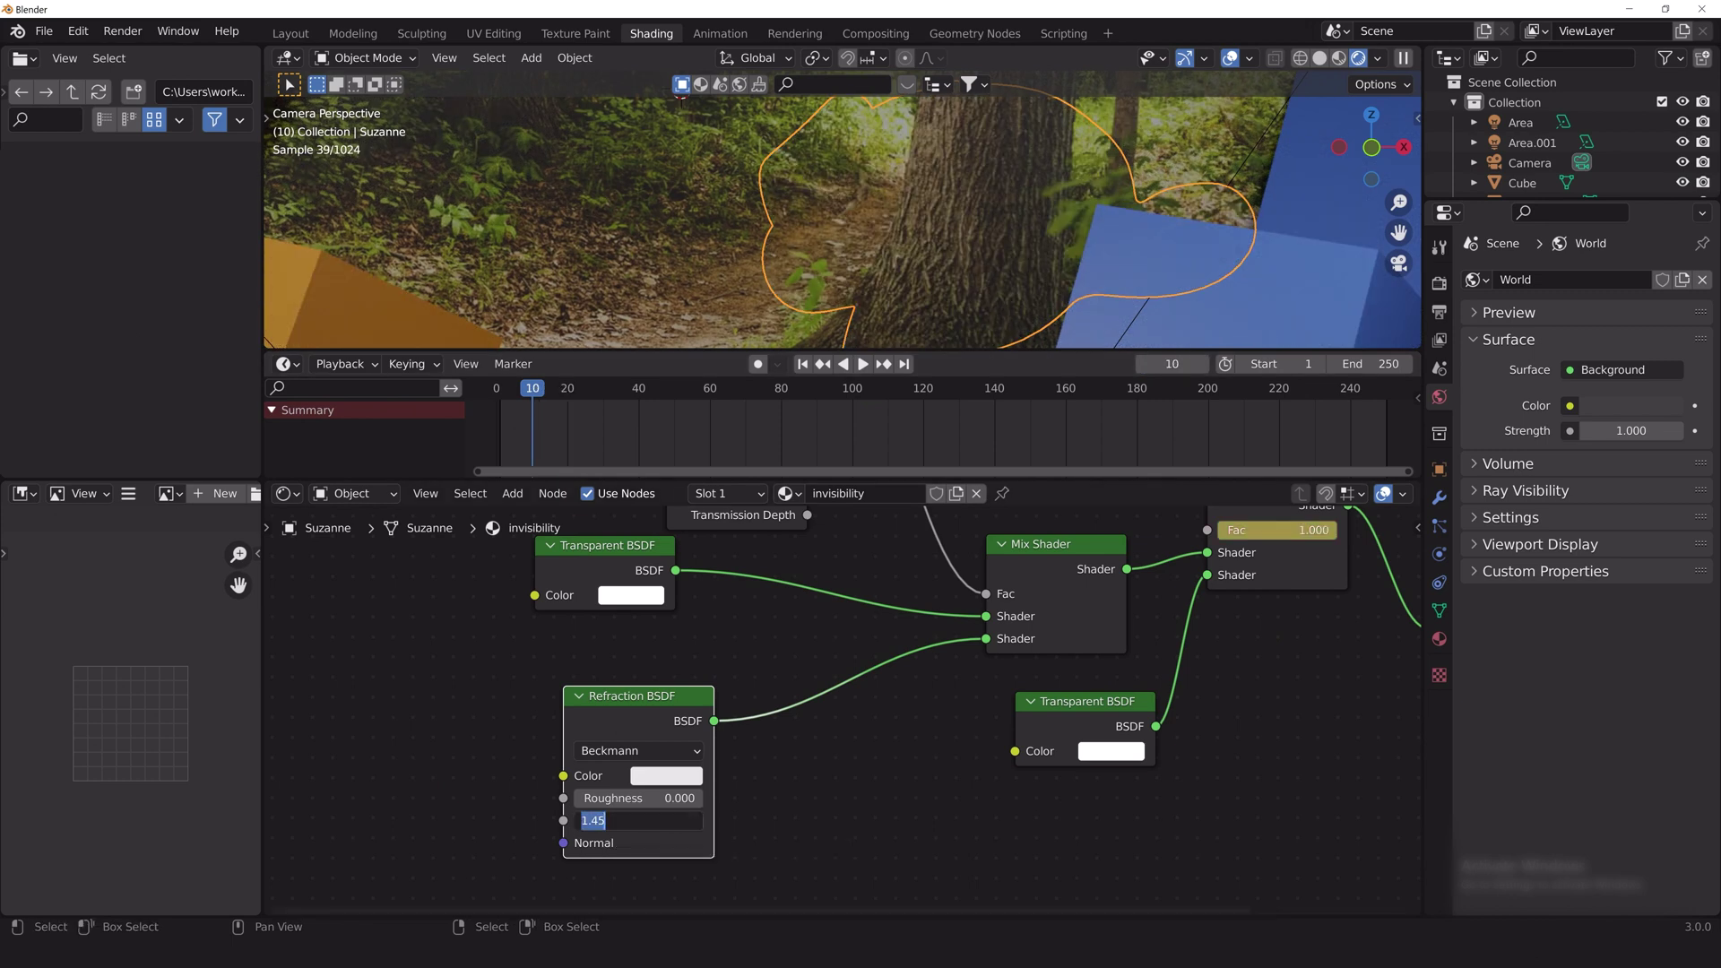
{"action": "type", "text": "1"}
{"action": "key", "text": "Return"}
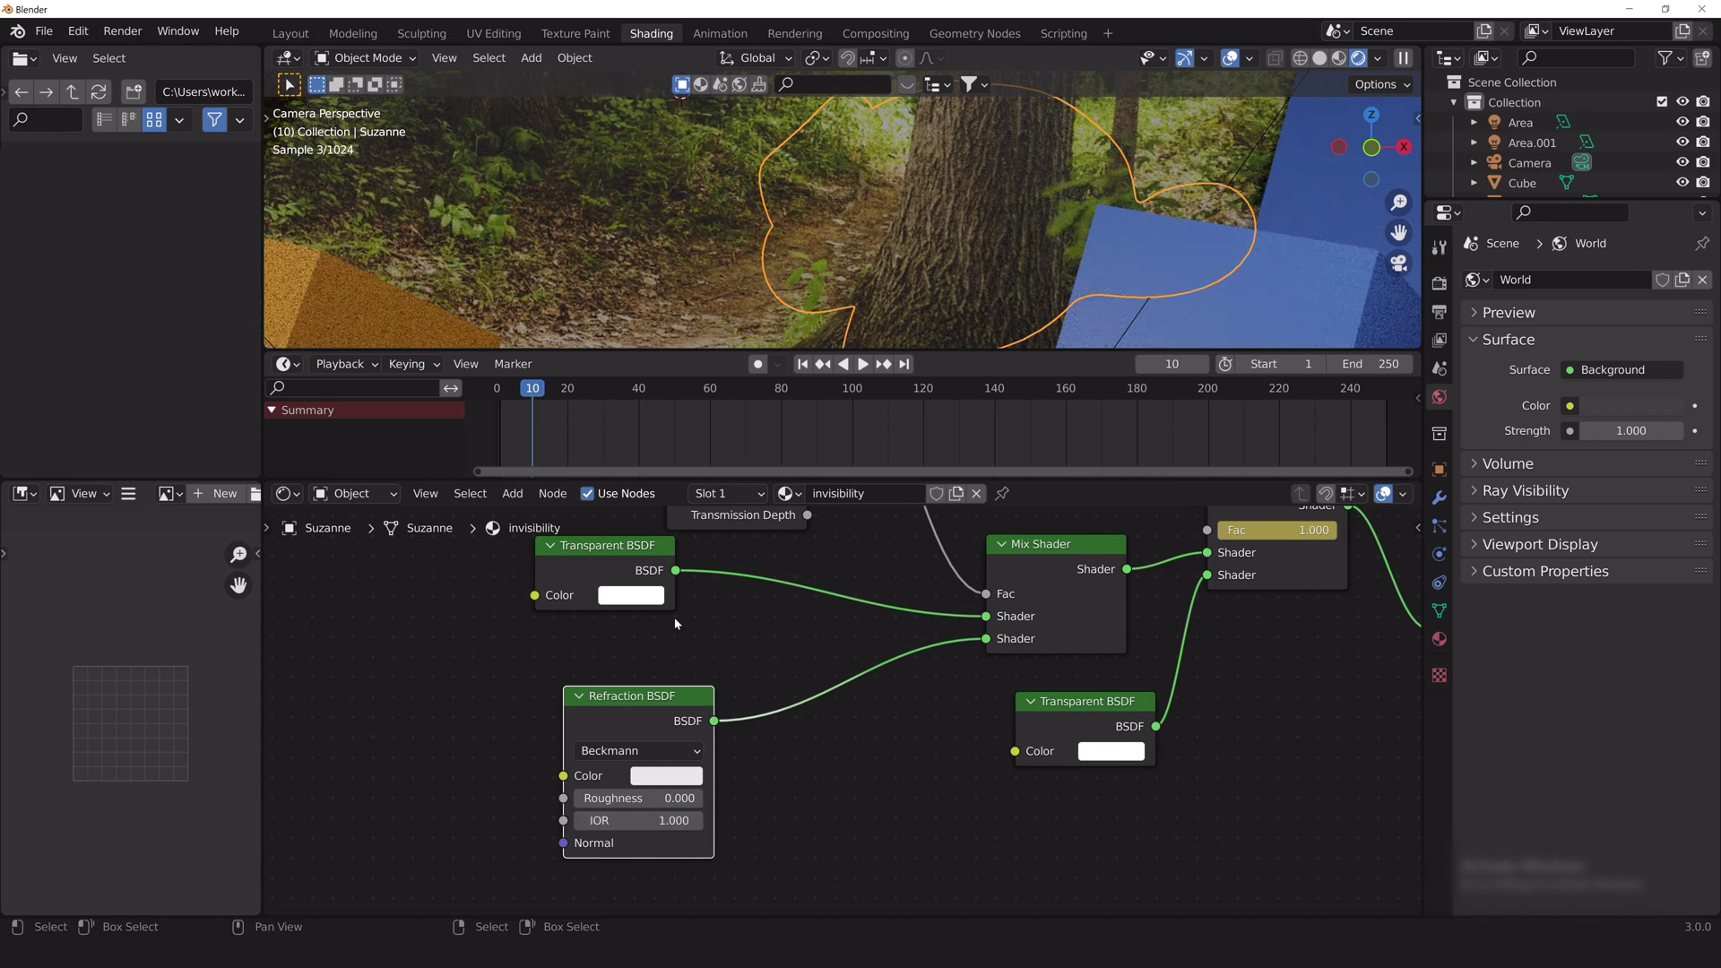
{"action": "right_click", "coordinate": [613, 825]}
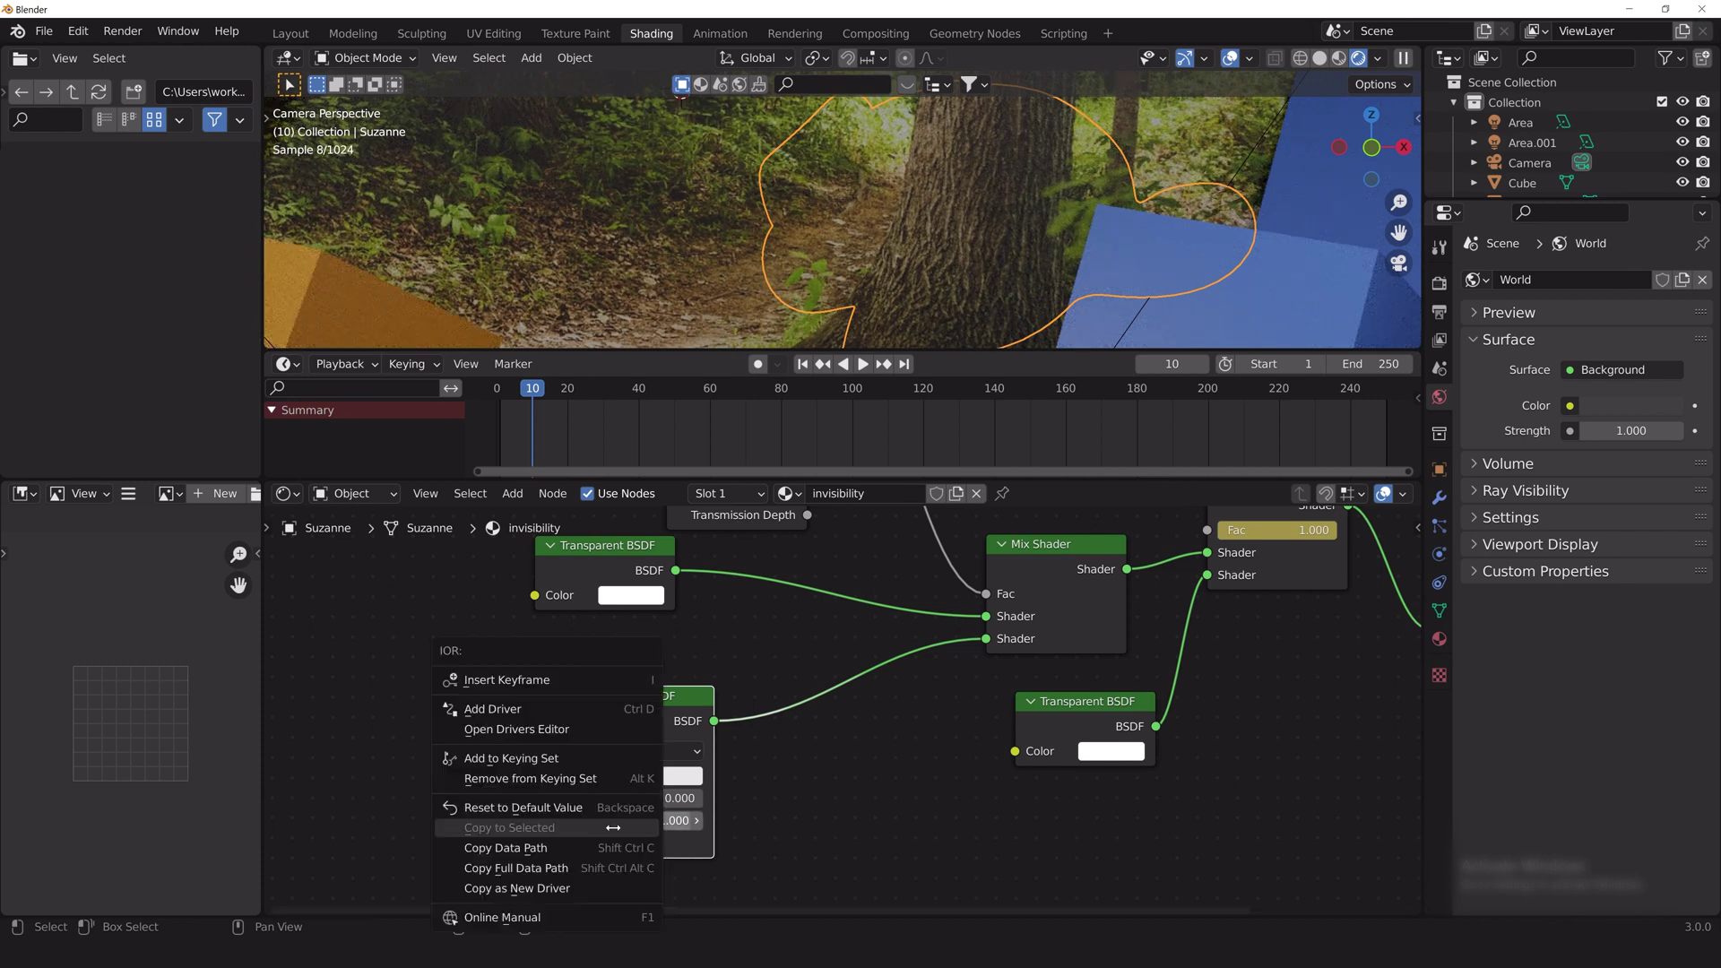
{"action": "left_click", "coordinate": [597, 678]}
Step: Go to frame 95, set the Refraction BSDF's IOR to 1.8 and insert a keyframe on it
{"action": "left_click_drag", "start_coordinate": [807, 387], "coordinate": [835, 388]}
{"action": "double_click", "coordinate": [638, 820]}
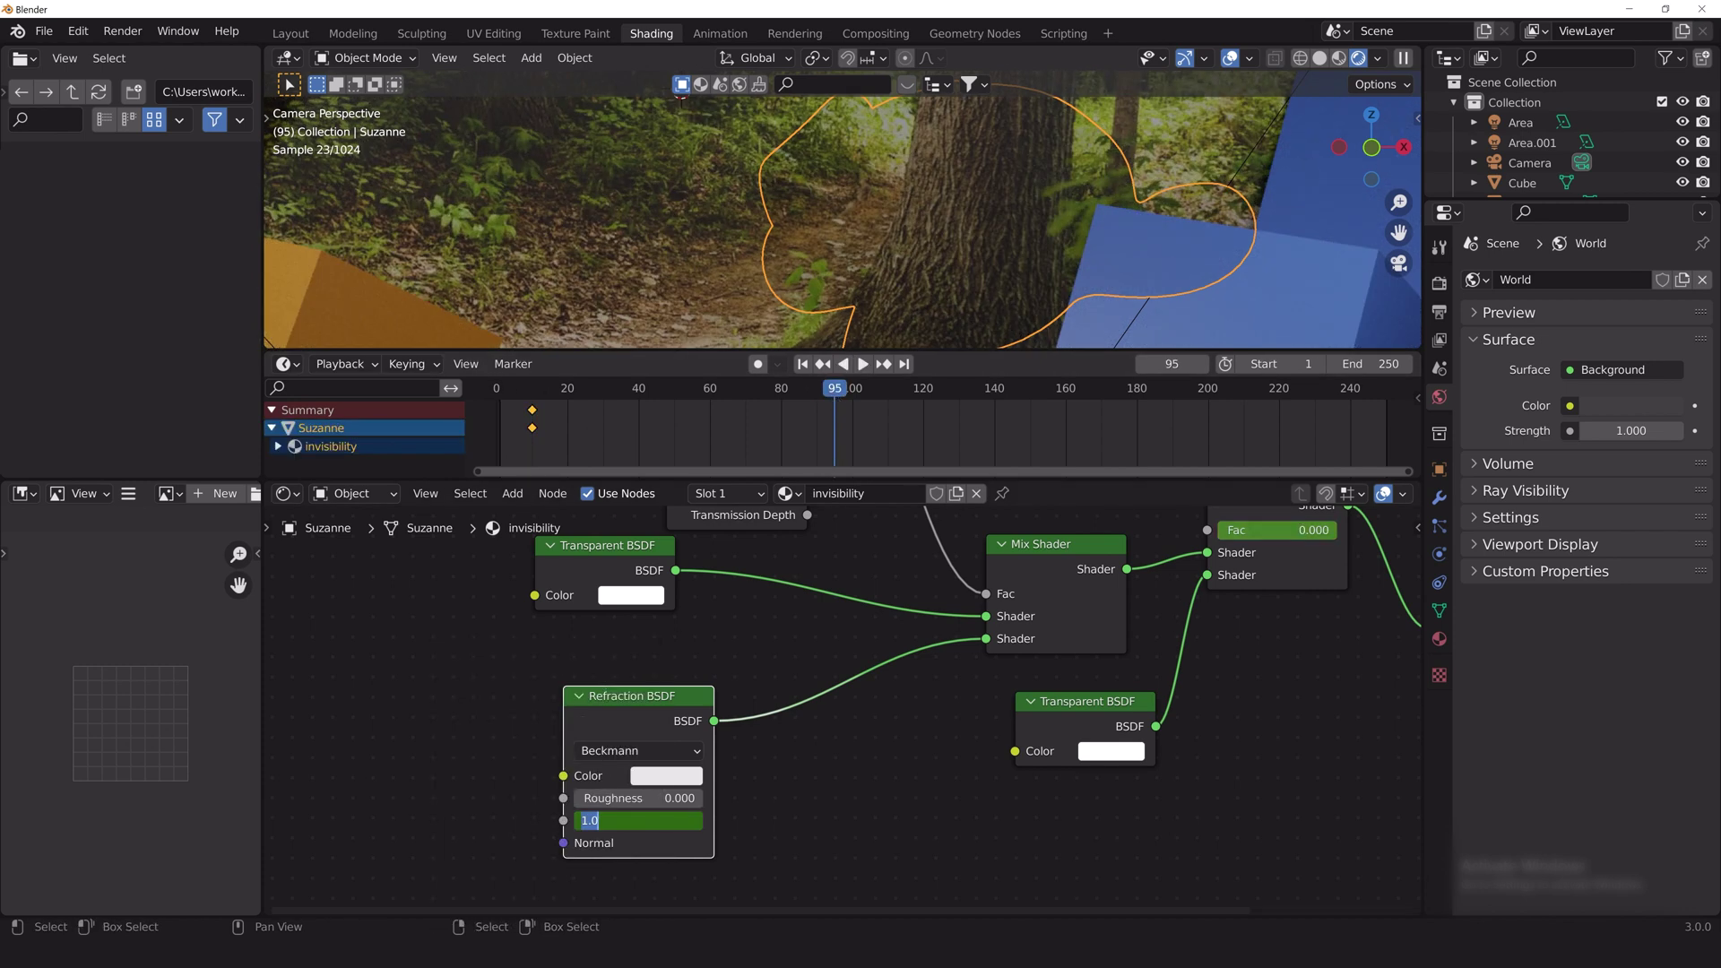
{"action": "type", "text": "1.8"}
{"action": "key", "text": "Return"}
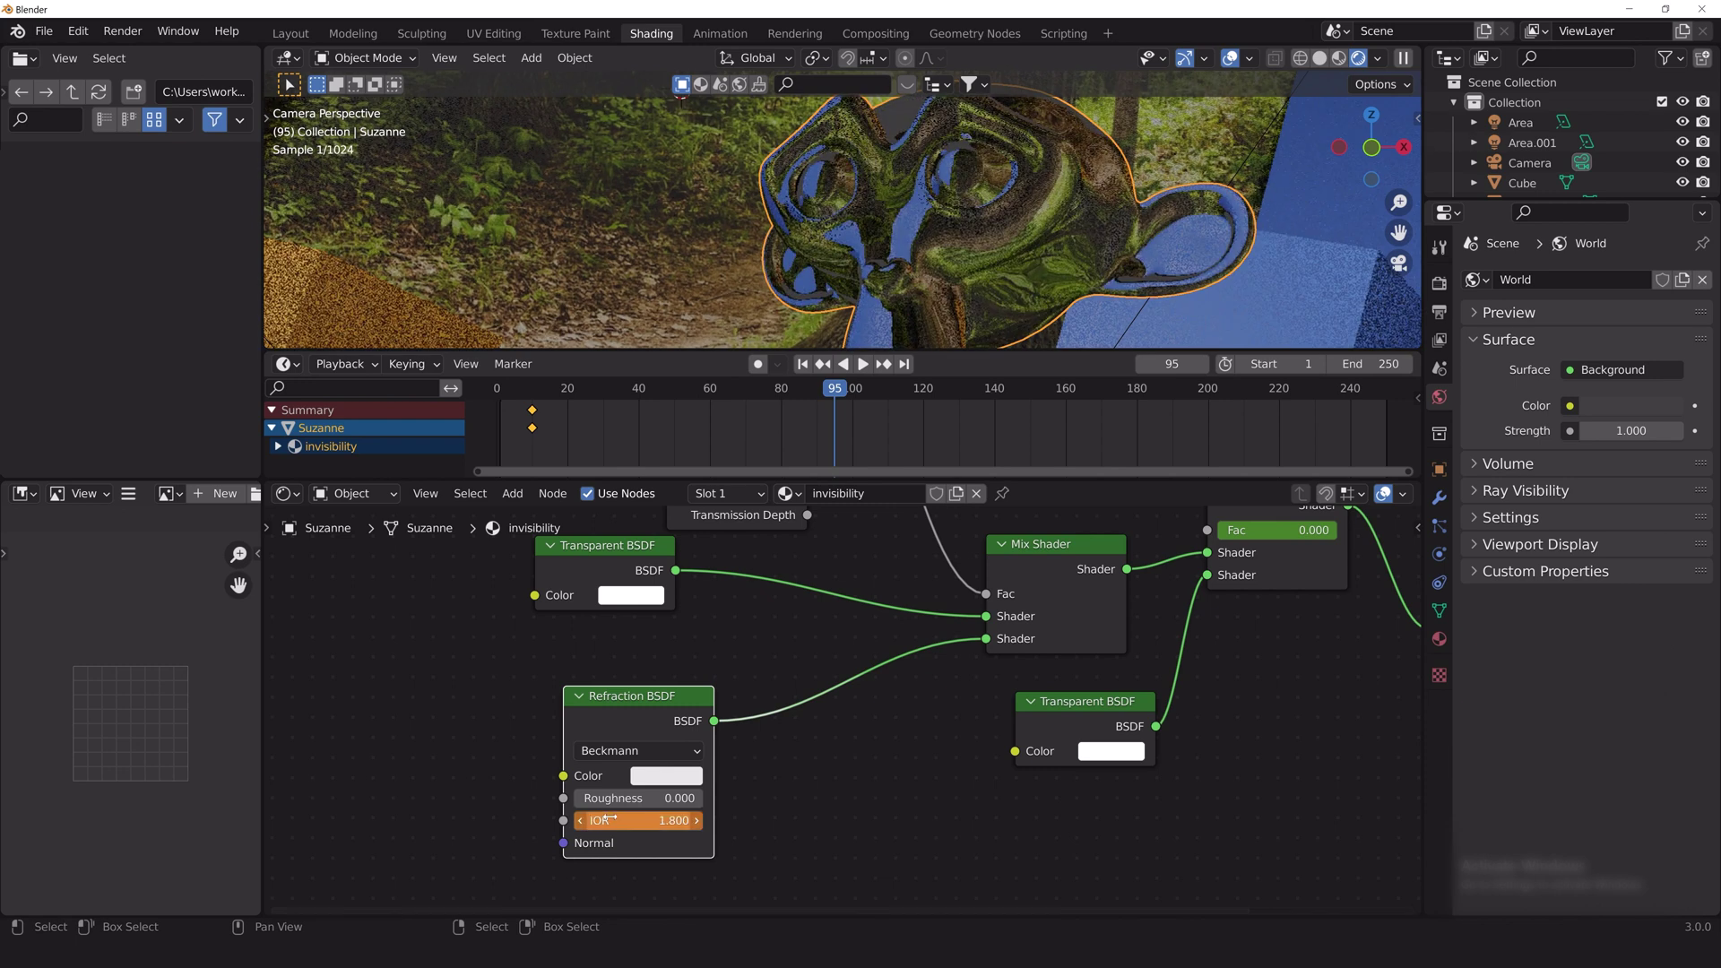
{"action": "right_click", "coordinate": [638, 820]}
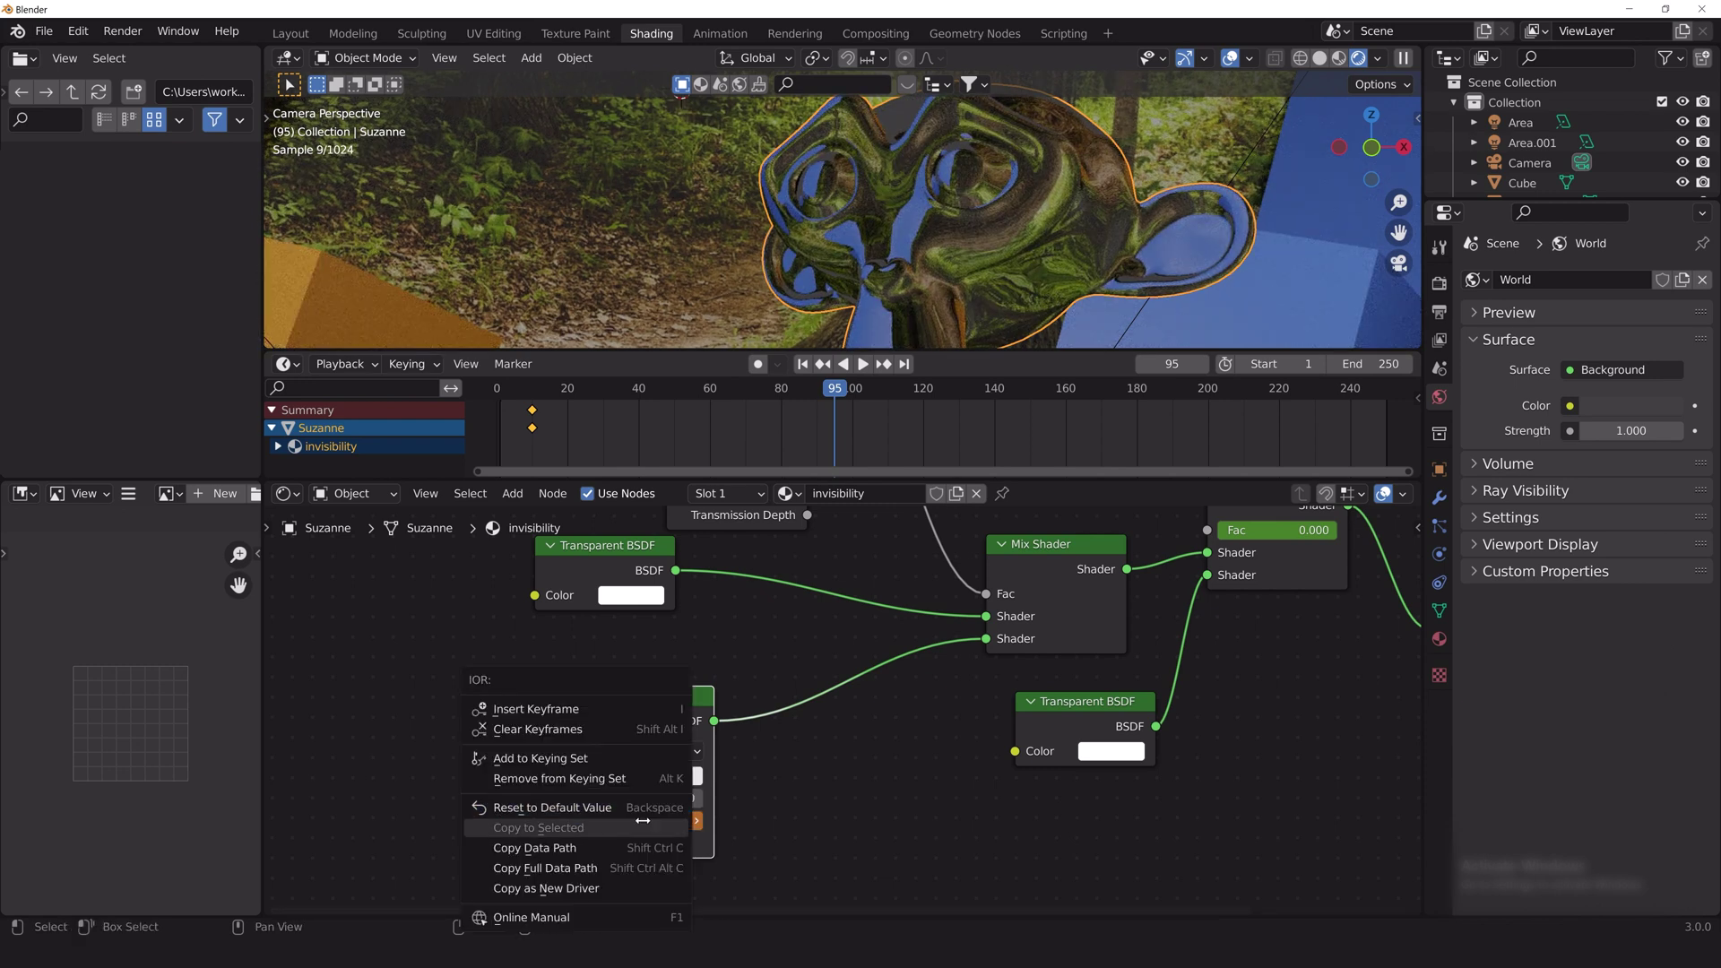
{"action": "left_click", "coordinate": [628, 709]}
Step: Scrub back through the timeline and play the animation to preview the cloaking transition
{"action": "left_click", "coordinate": [659, 389]}
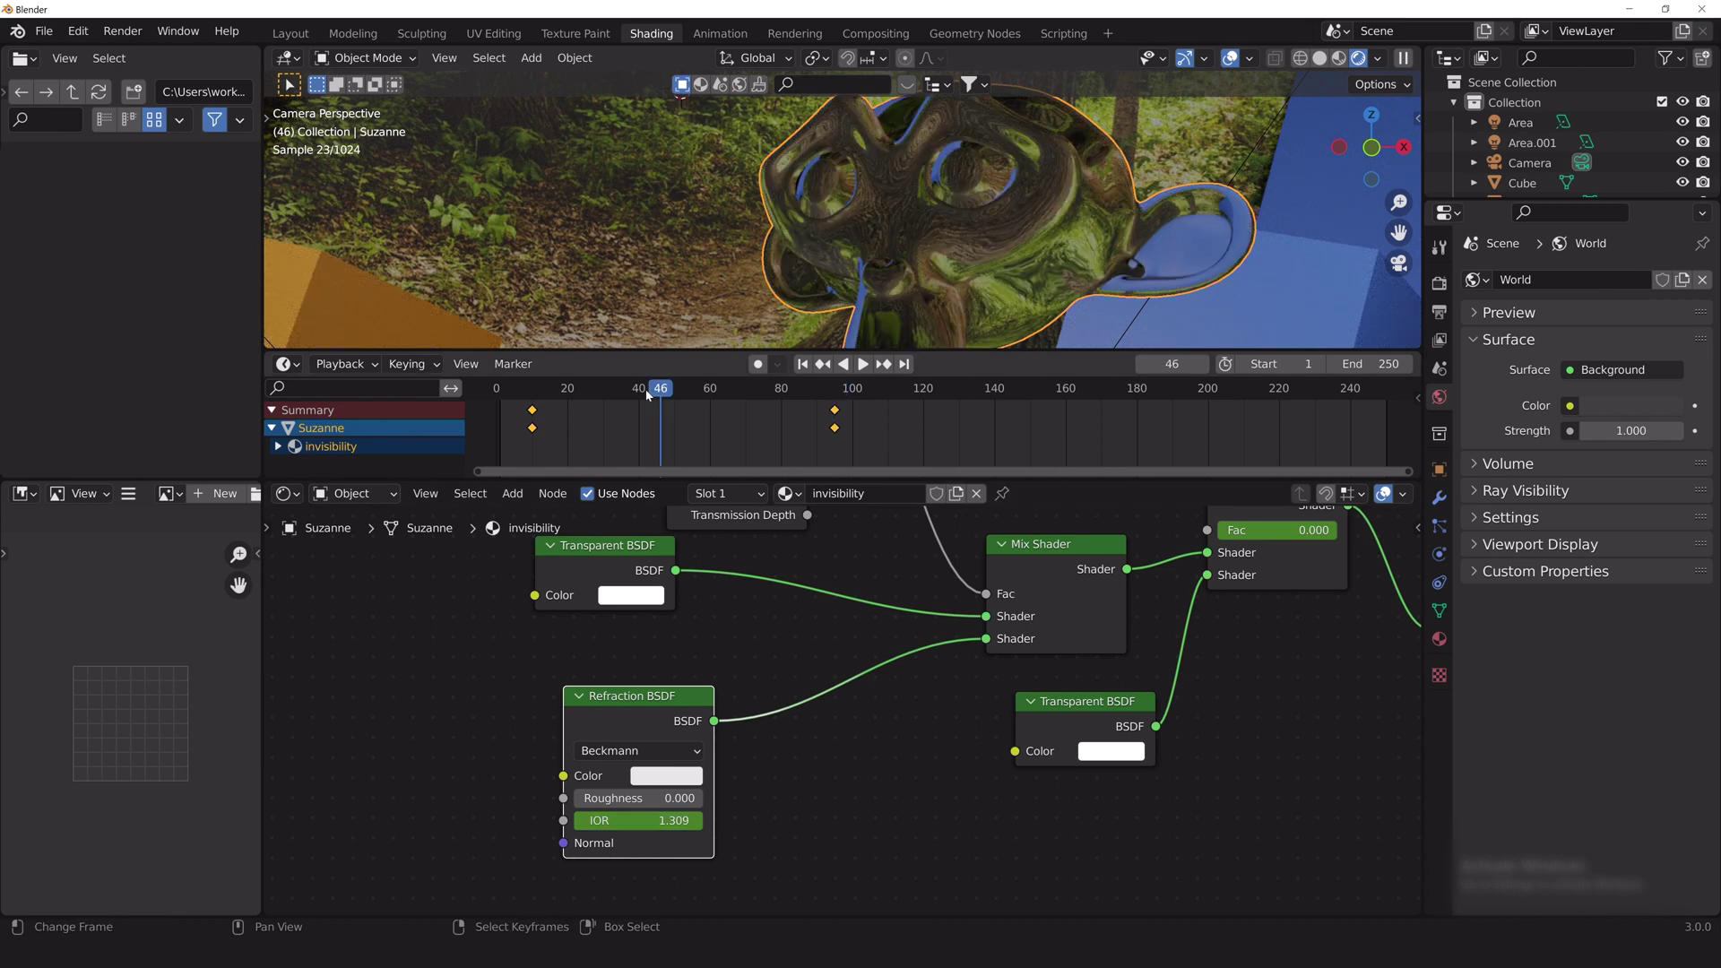
{"action": "left_click_drag", "start_coordinate": [647, 391], "coordinate": [553, 395]}
{"action": "key", "text": "space"}
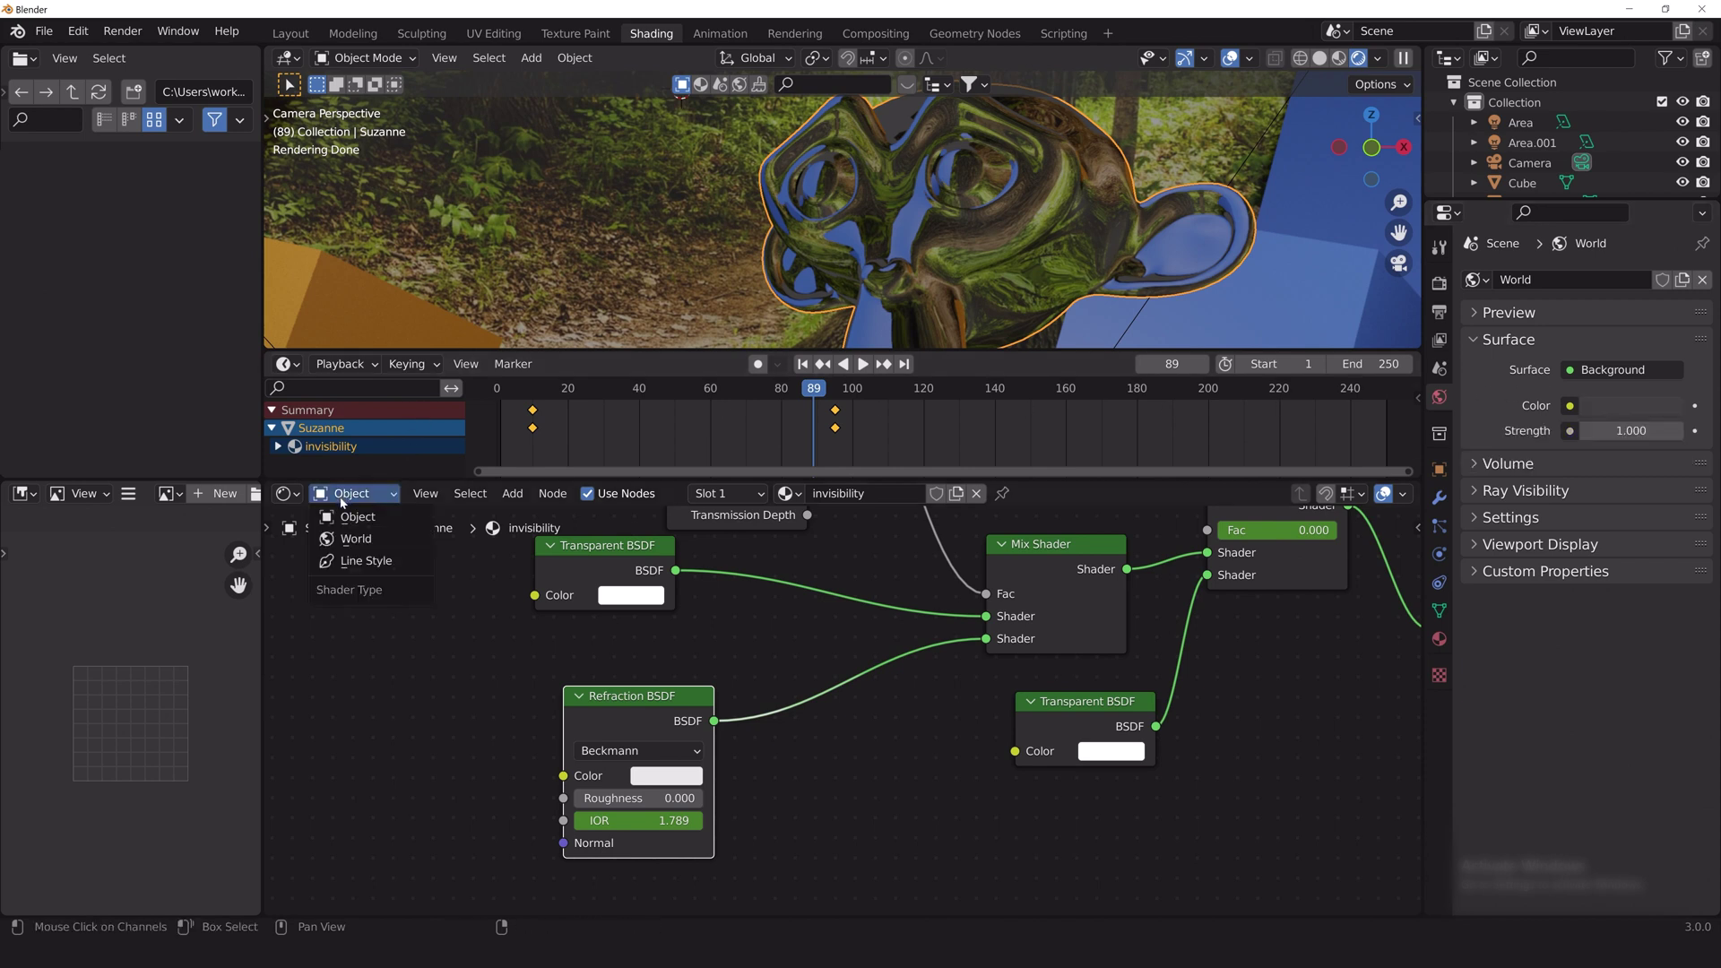
Step: Show the World shader nodes, add an Environment Texture and connect its Color to the Background's Color
{"action": "left_click", "coordinate": [357, 540]}
{"action": "key", "text": "shift+a"}
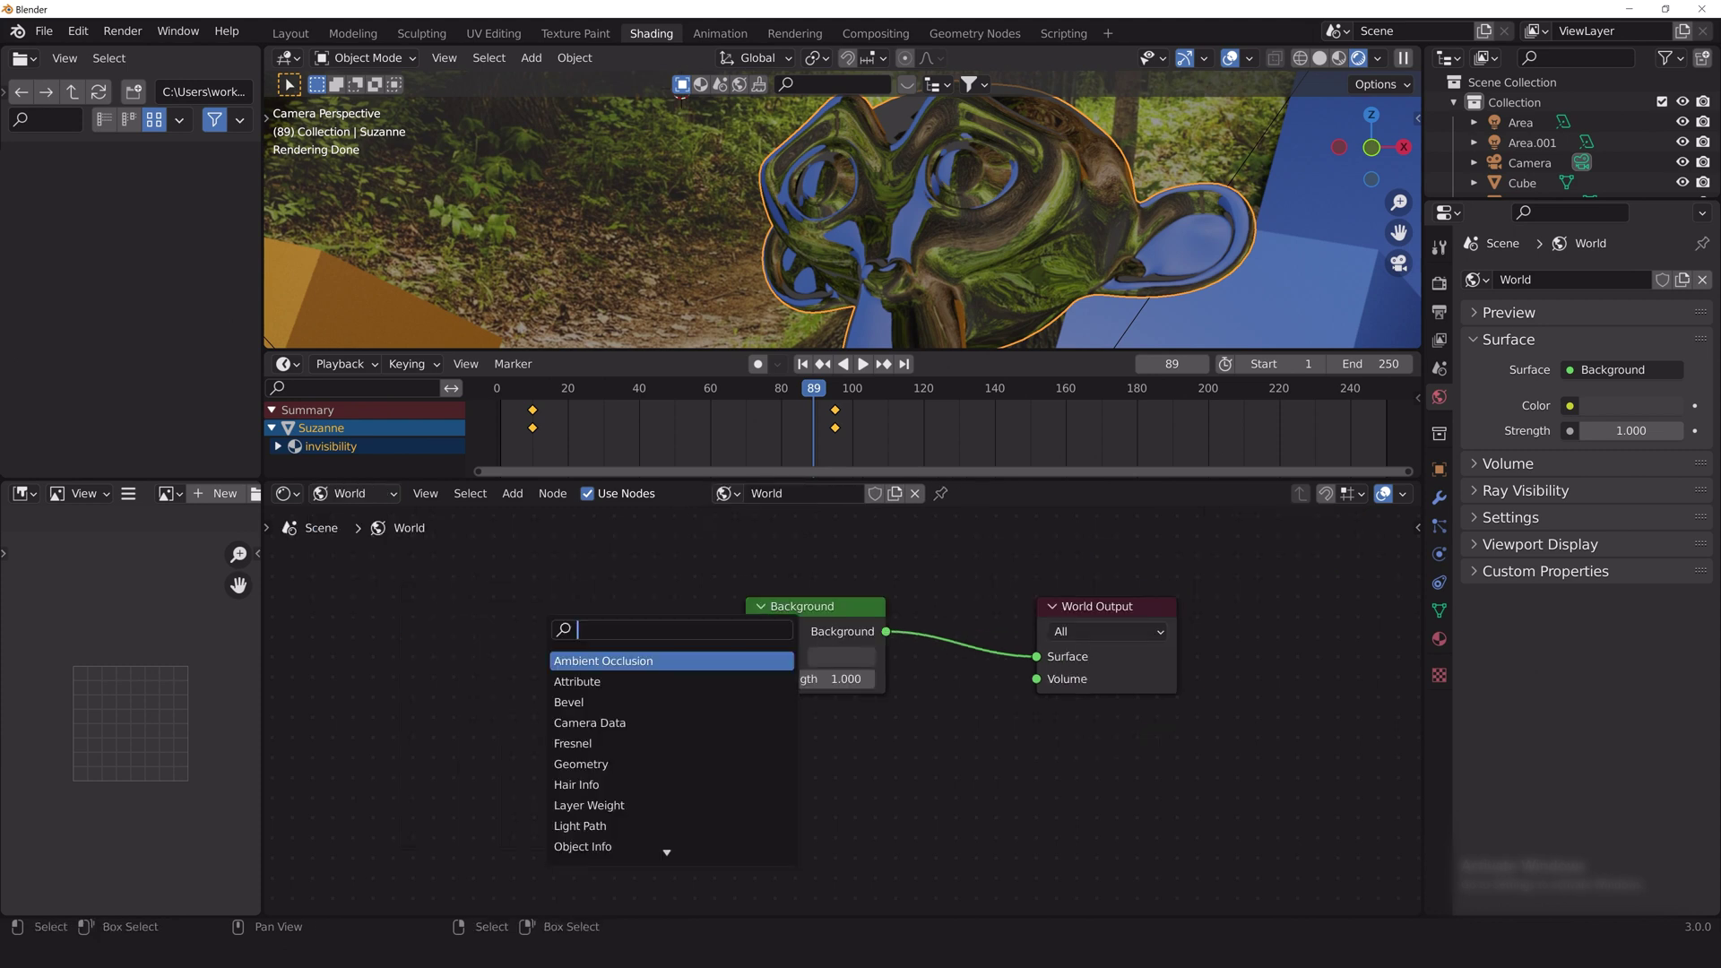
{"action": "key", "text": "Return"}
{"action": "left_click", "coordinate": [652, 651]}
{"action": "left_click_drag", "start_coordinate": [696, 657], "coordinate": [748, 656]}
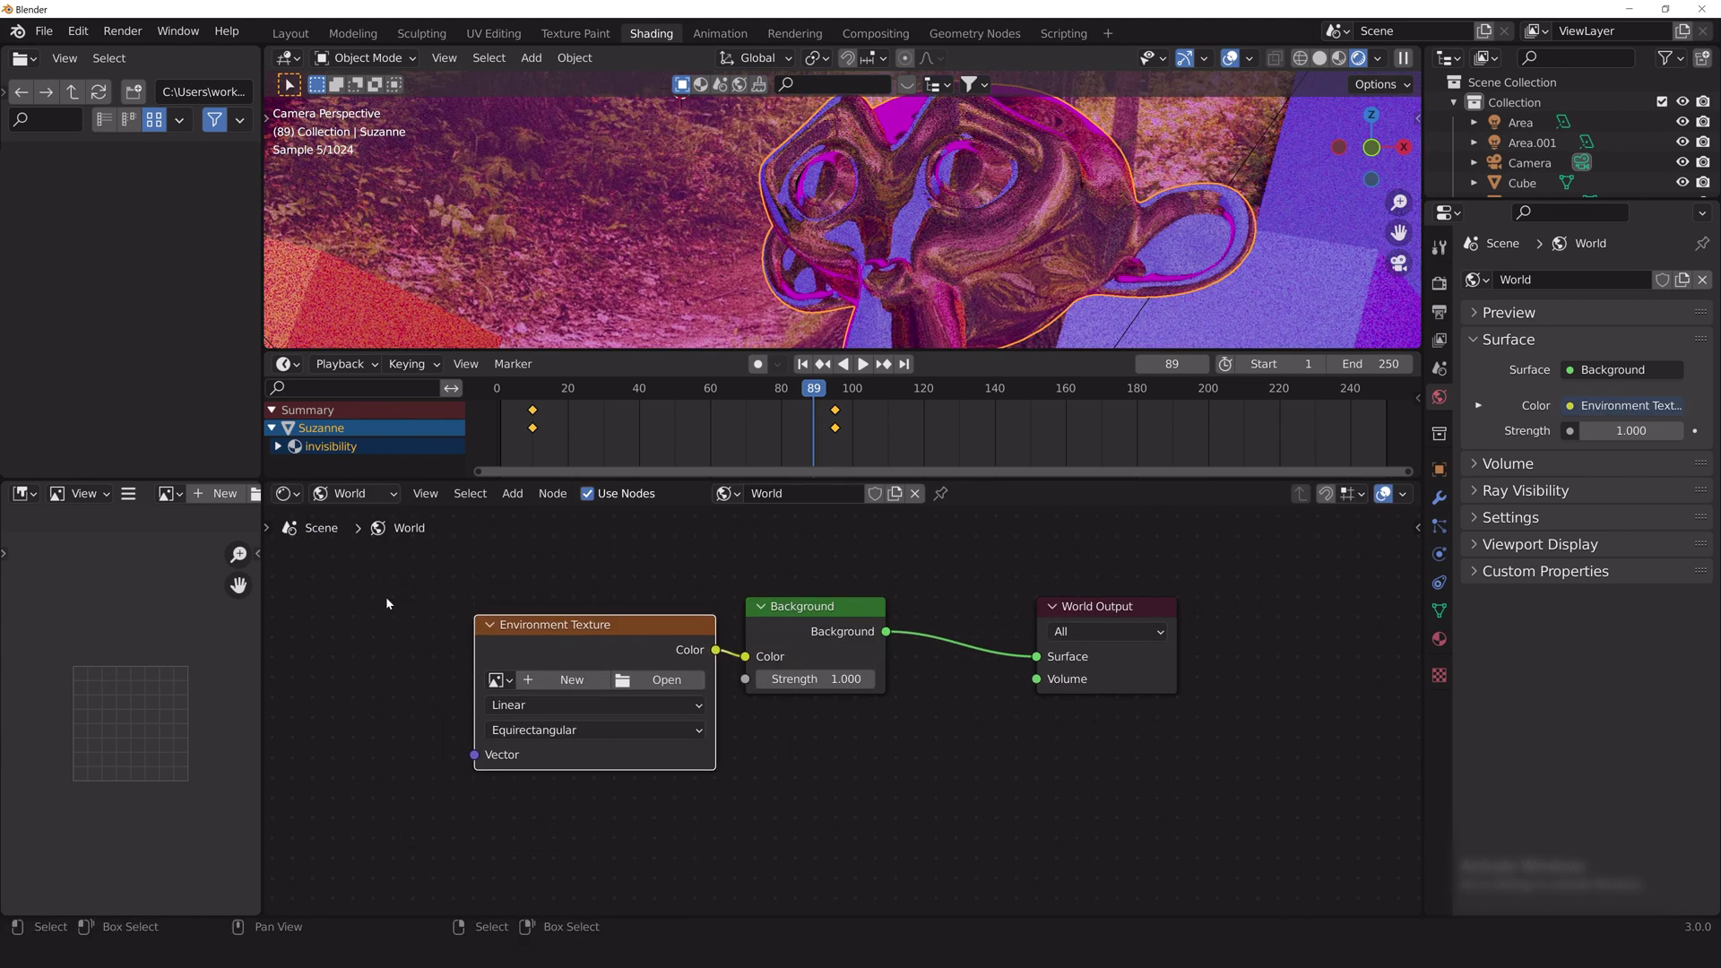